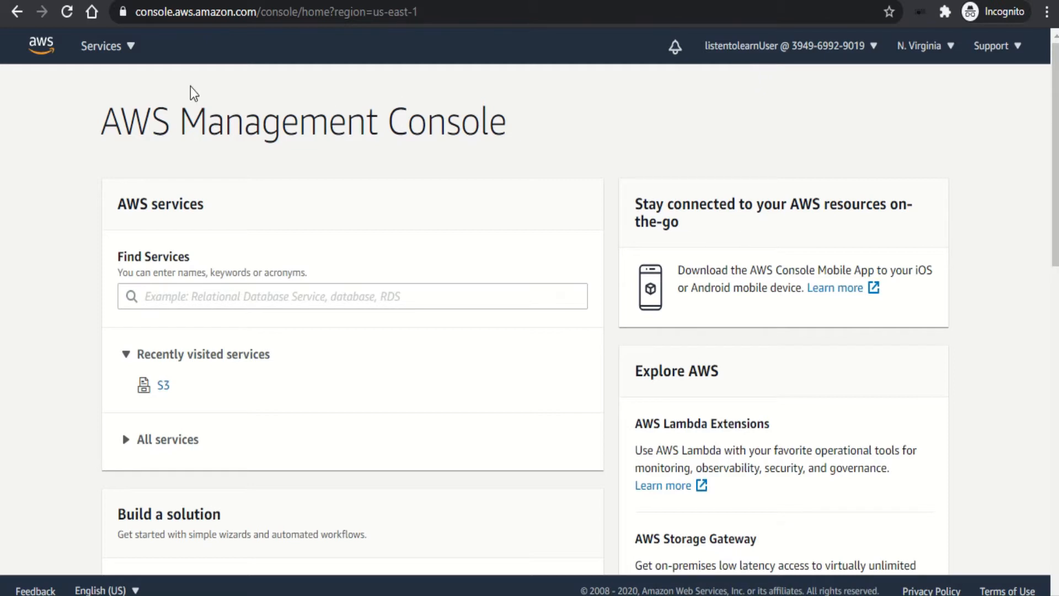
- Find the IAM service and open its list of users
{"action": "left_click", "coordinate": [118, 62]}
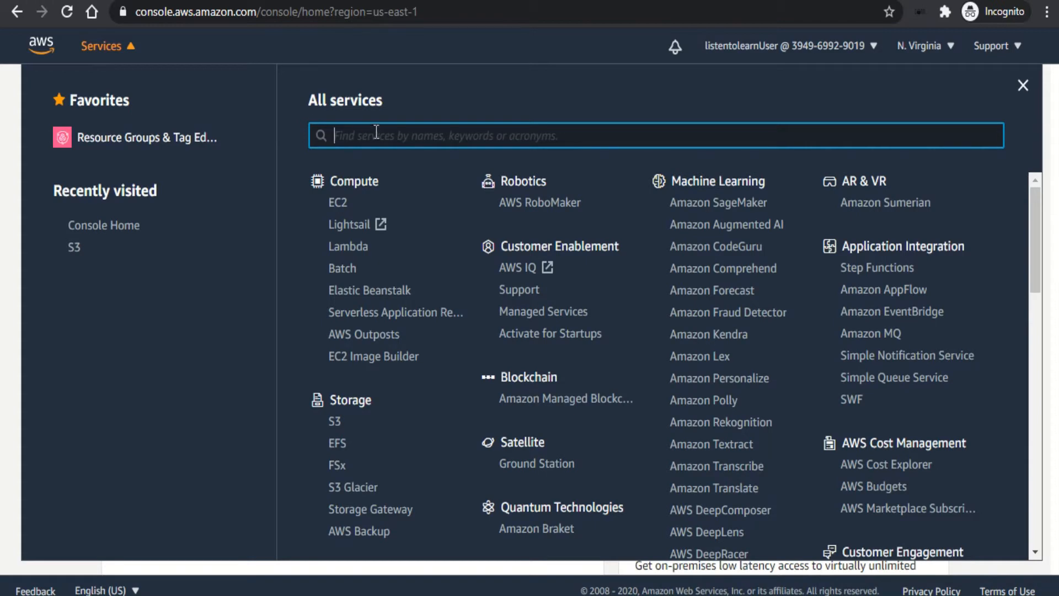
{"action": "type", "text": "iam"}
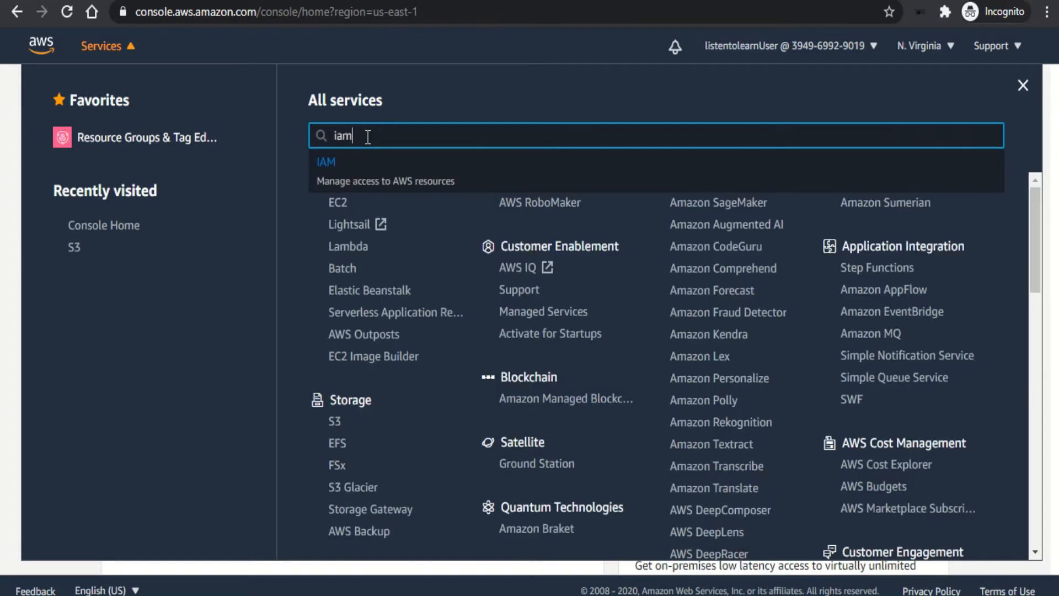
{"action": "left_click", "coordinate": [366, 182]}
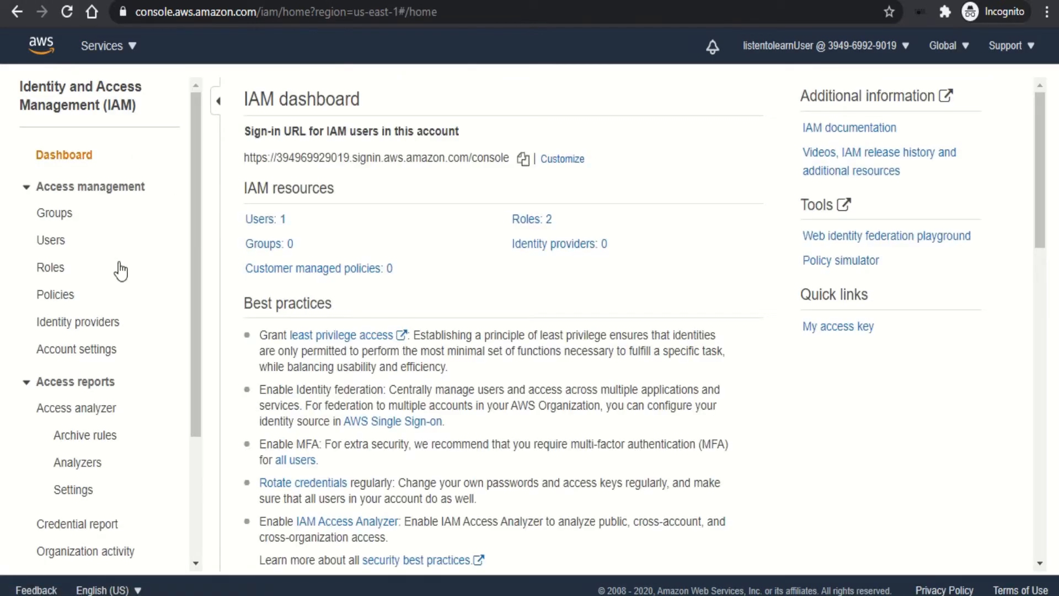
{"action": "left_click", "coordinate": [55, 250]}
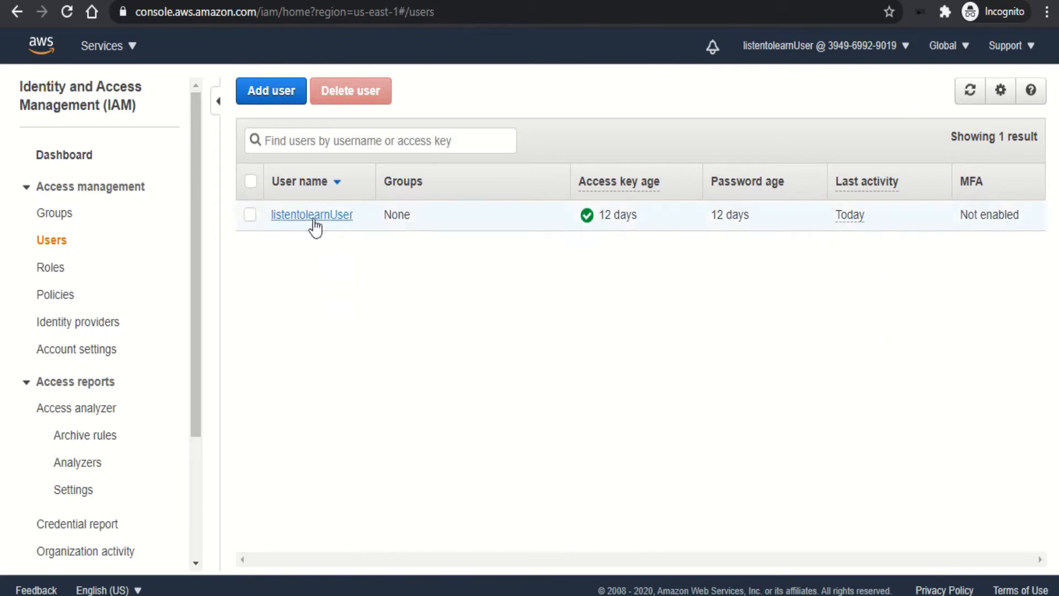
- Start adding an IAM user named username with programmatic and AWS Management Console access, and proceed to its permissions
{"action": "left_click", "coordinate": [268, 92]}
{"action": "left_click", "coordinate": [374, 226]}
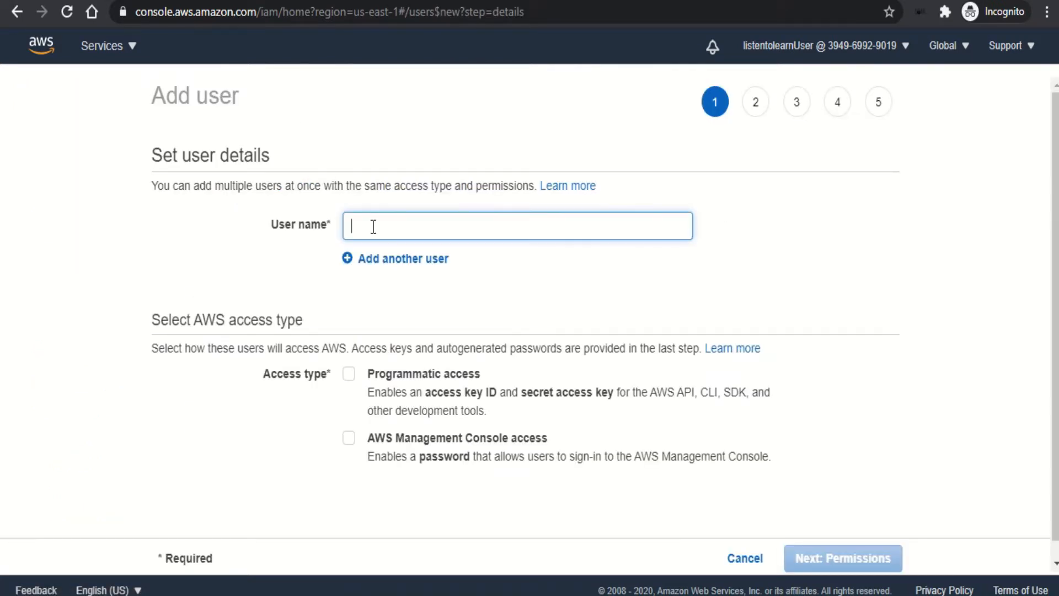
{"action": "type", "text": "username"}
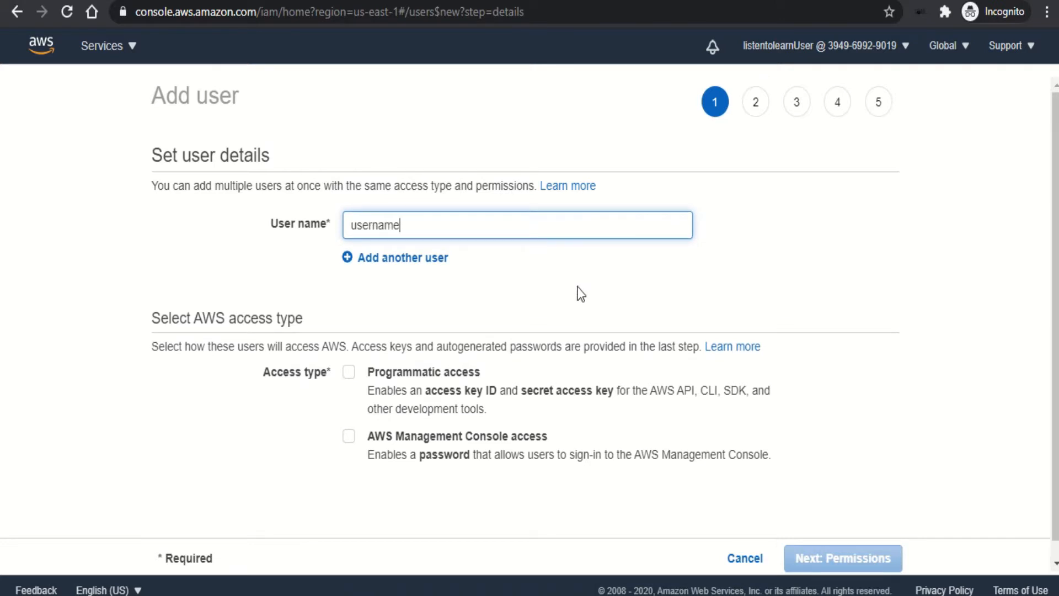
{"action": "left_click", "coordinate": [675, 312]}
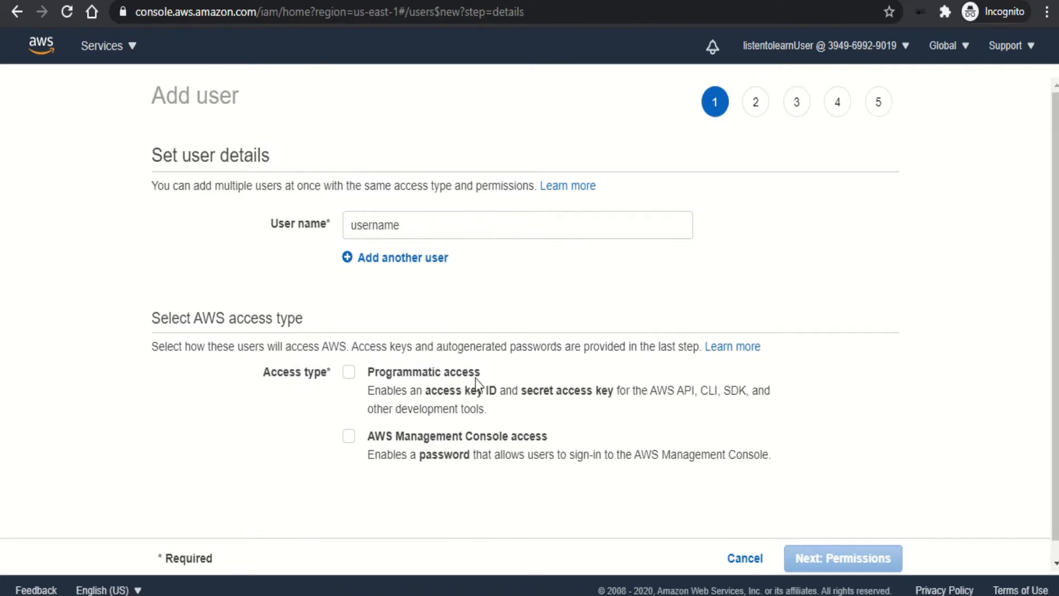
{"action": "left_click", "coordinate": [350, 373]}
{"action": "left_click", "coordinate": [349, 439]}
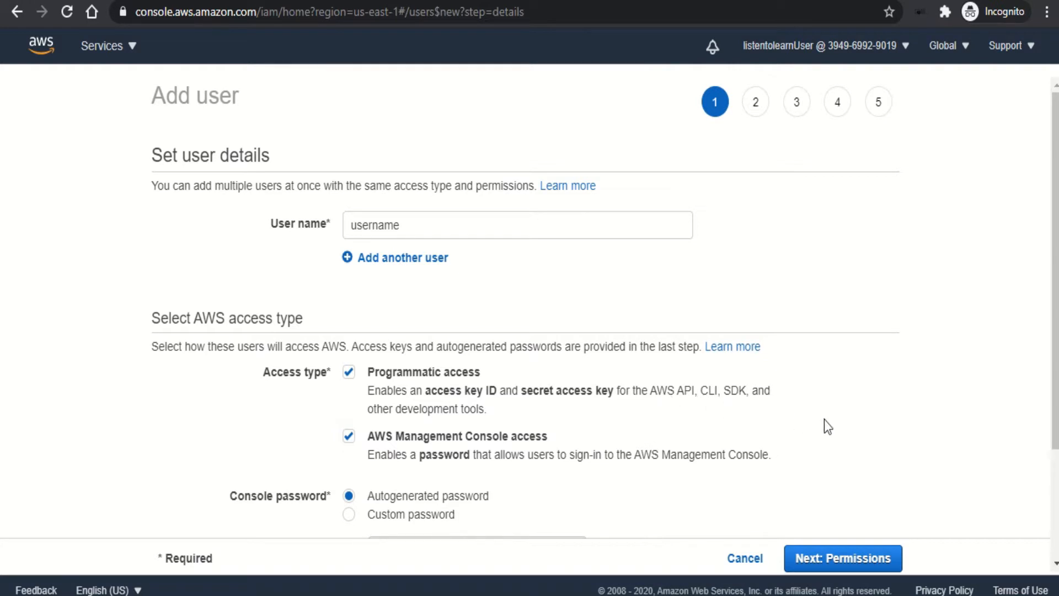
{"action": "scroll", "coordinate": [825, 419], "scroll_direction": "down", "scroll_amount": 1}
{"action": "scroll", "coordinate": [824, 425], "scroll_direction": "down", "scroll_amount": 1}
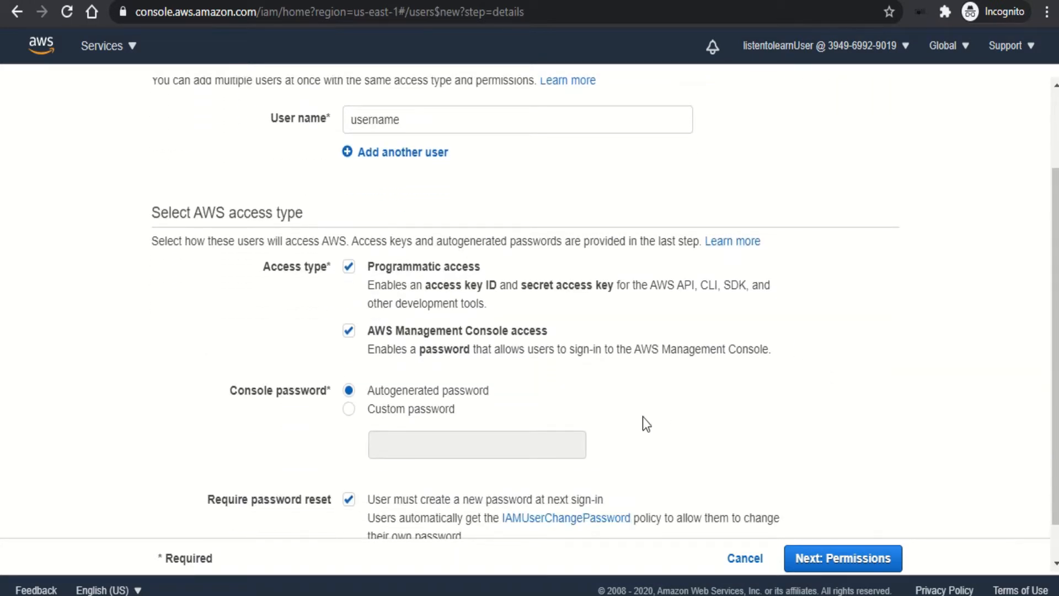
{"action": "scroll", "coordinate": [644, 417], "scroll_direction": "down", "scroll_amount": 1}
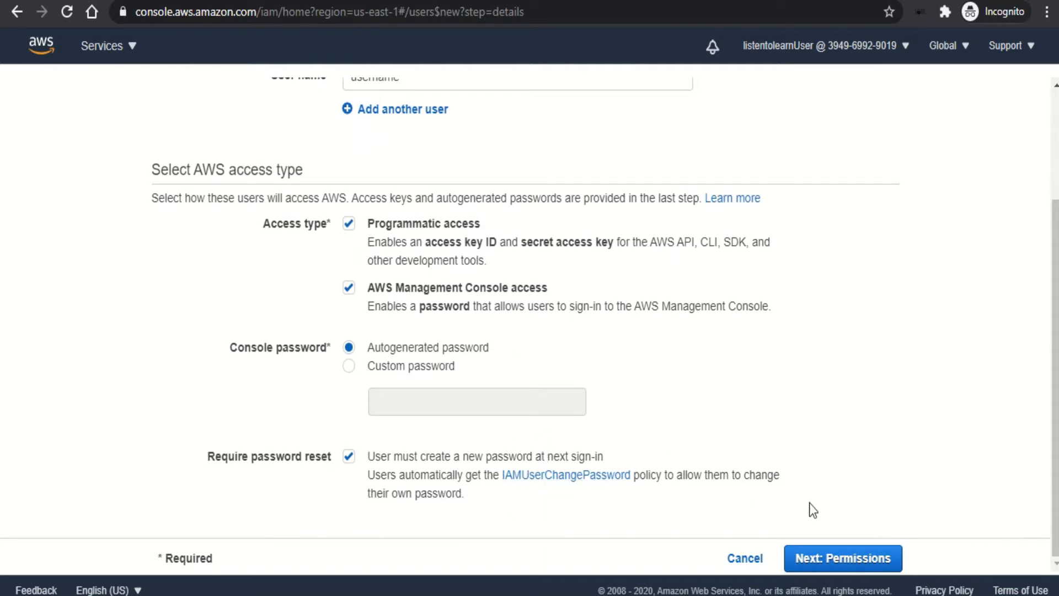
{"action": "left_click", "coordinate": [843, 559]}
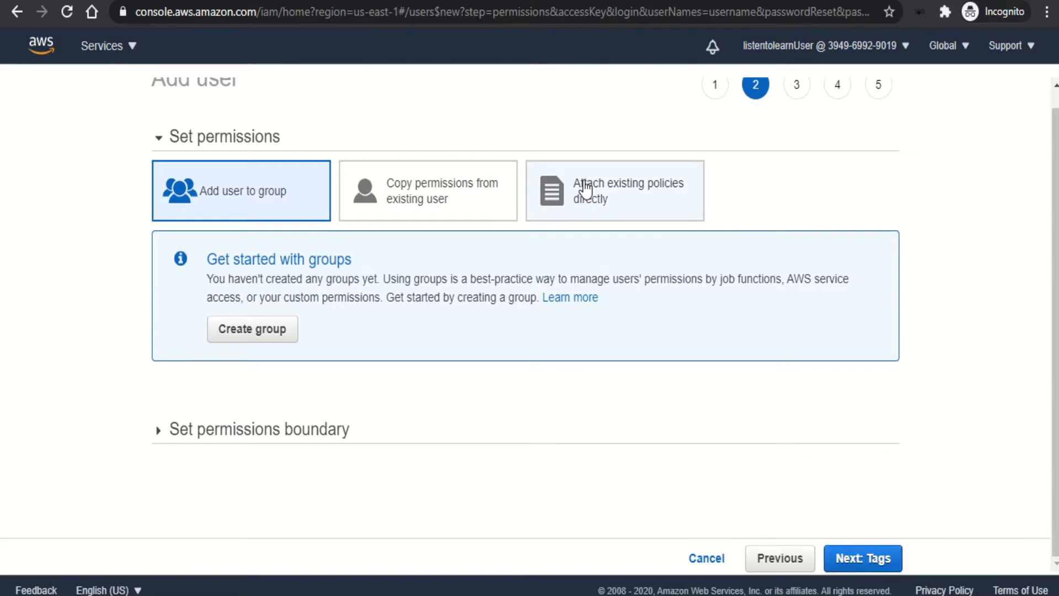
- Attach the AdministratorAccess policy directly to the new user, continue without tags to the review, and cancel the user creation
{"action": "left_click", "coordinate": [611, 198]}
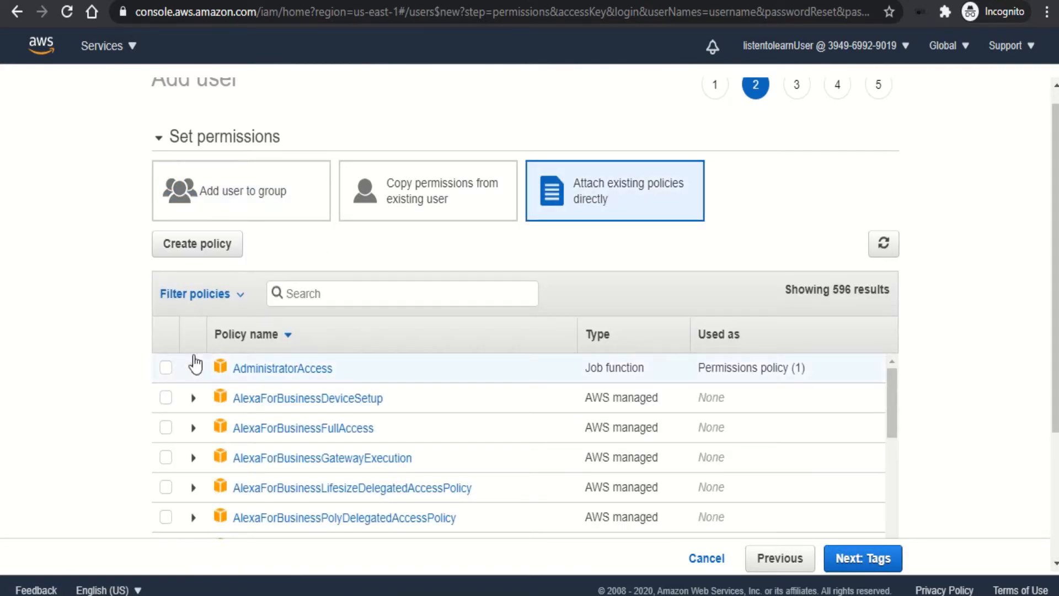
{"action": "left_click", "coordinate": [166, 369]}
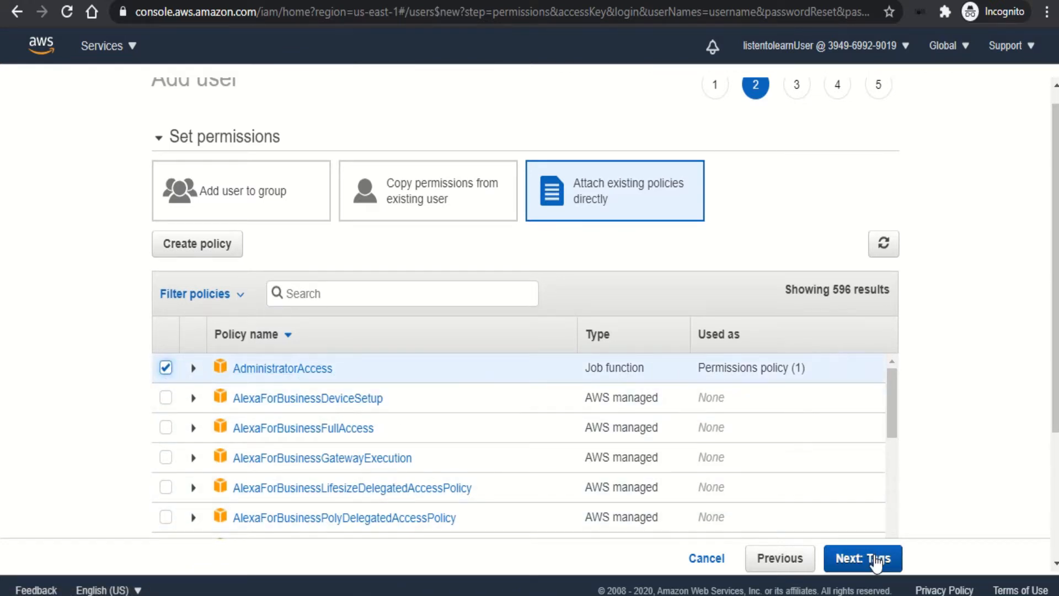
{"action": "left_click", "coordinate": [877, 557]}
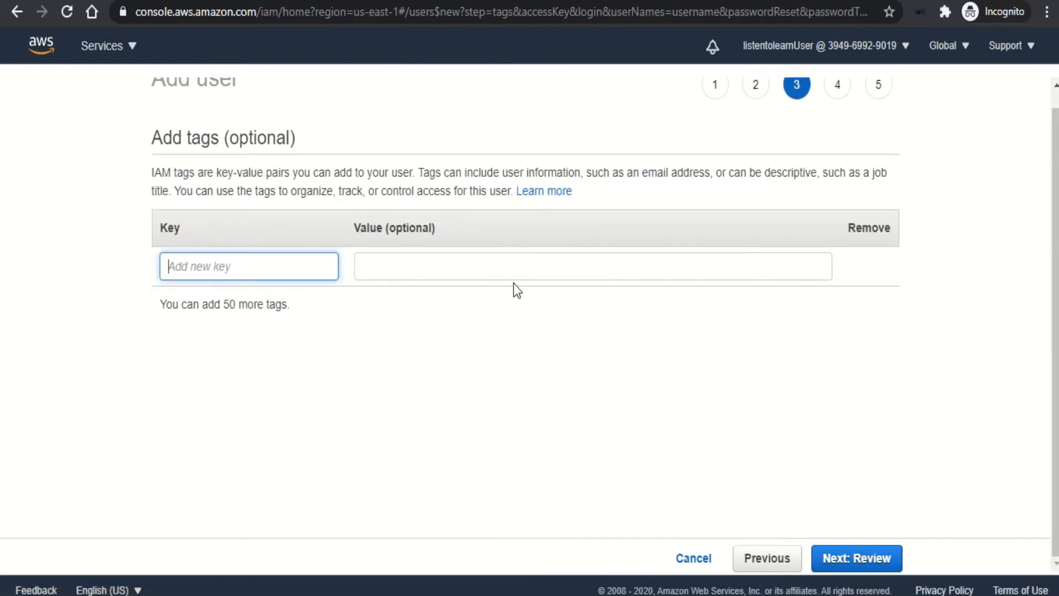
{"action": "left_click", "coordinate": [848, 563]}
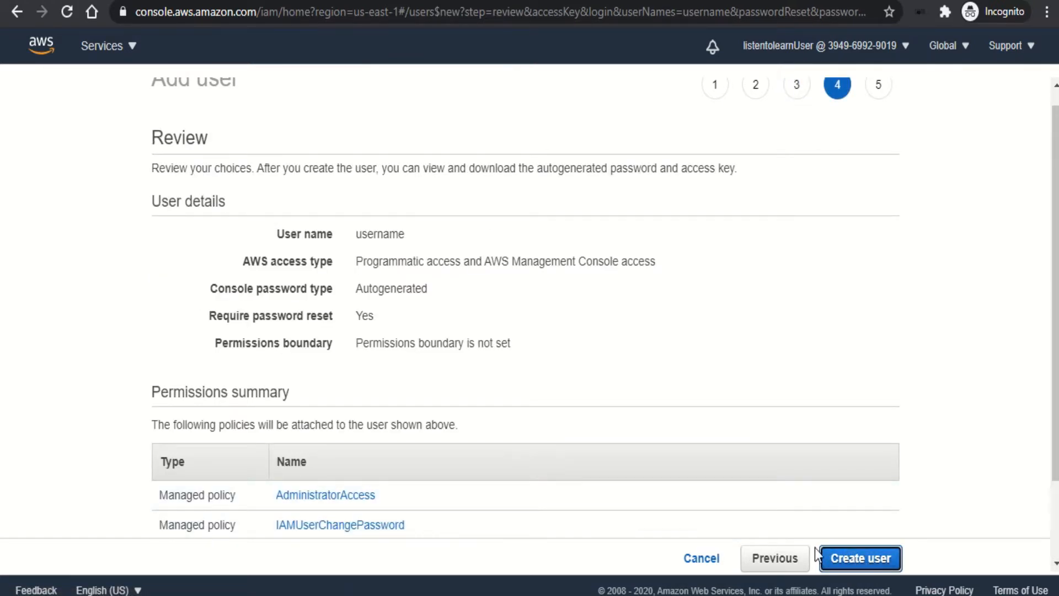
{"action": "left_click", "coordinate": [705, 558]}
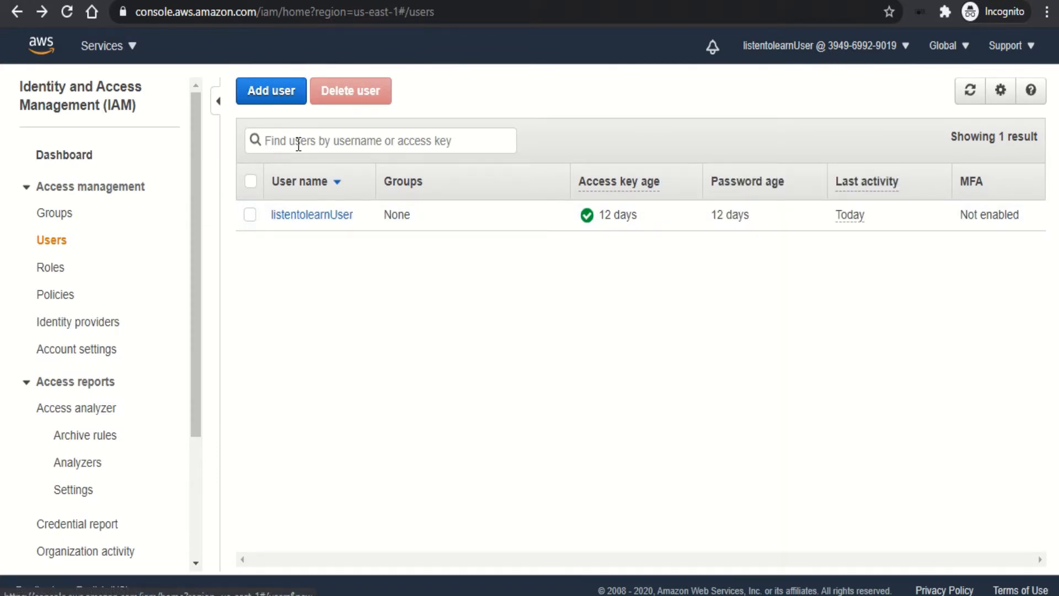
- Return to the console home, open S3, and start creating a bucket named listentolearn
{"action": "left_click", "coordinate": [45, 52]}
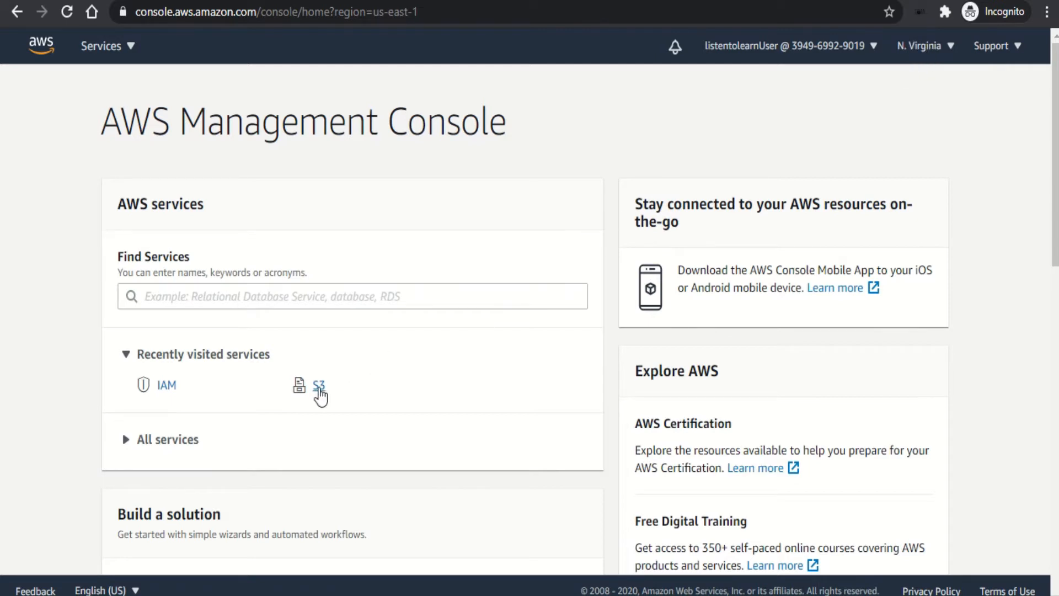
{"action": "left_click", "coordinate": [319, 386]}
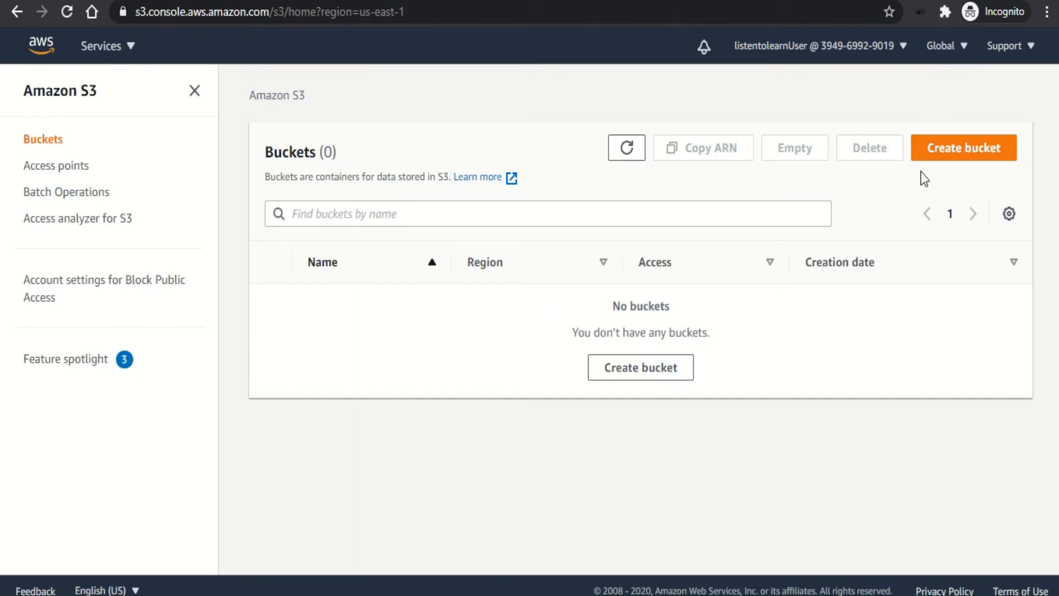
{"action": "left_click", "coordinate": [966, 156]}
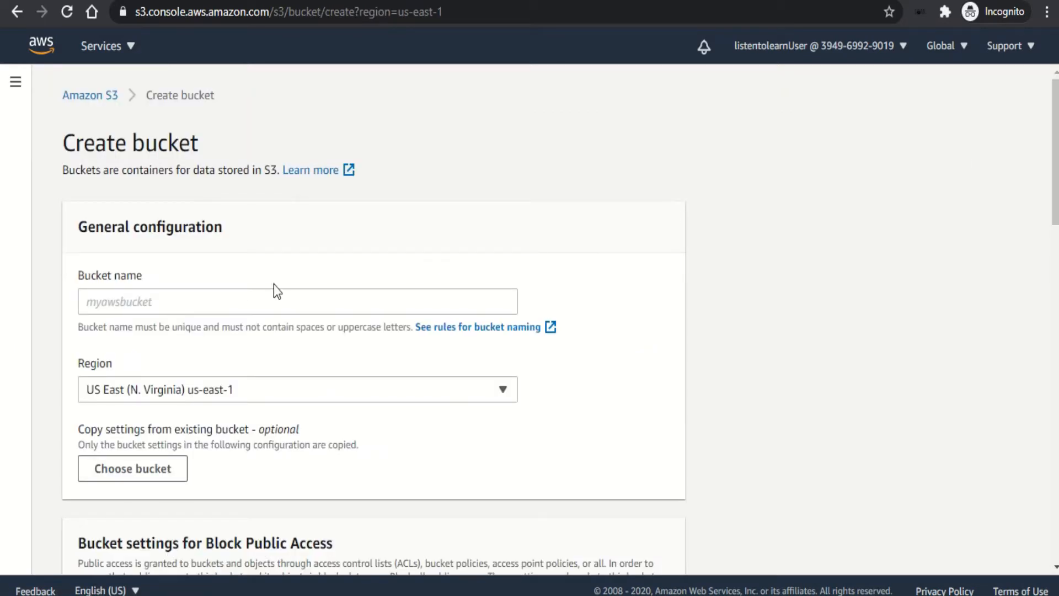
{"action": "left_click", "coordinate": [162, 297]}
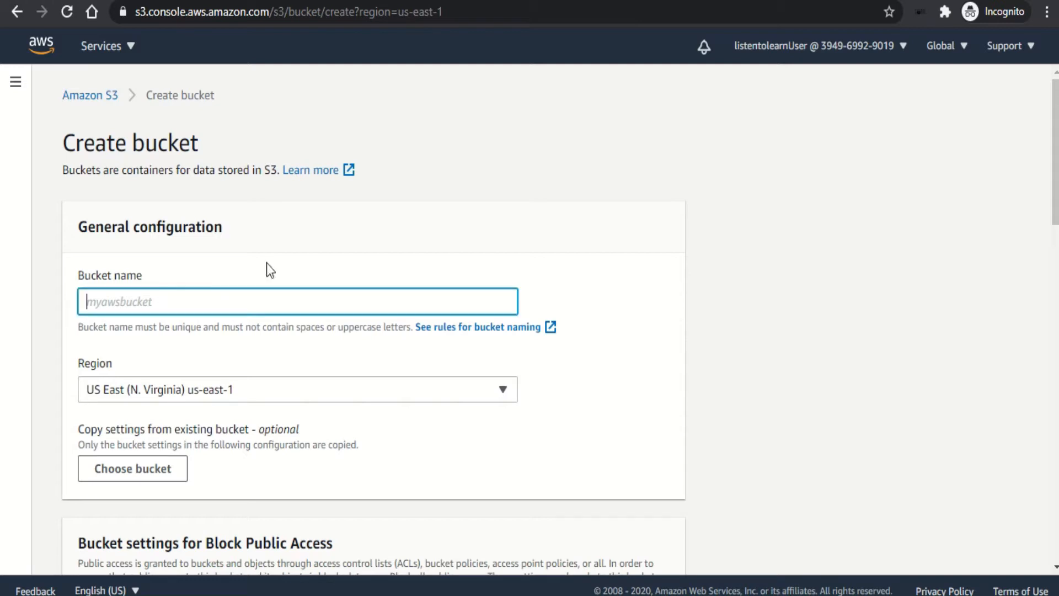
{"action": "type", "text": "listentolearn"}
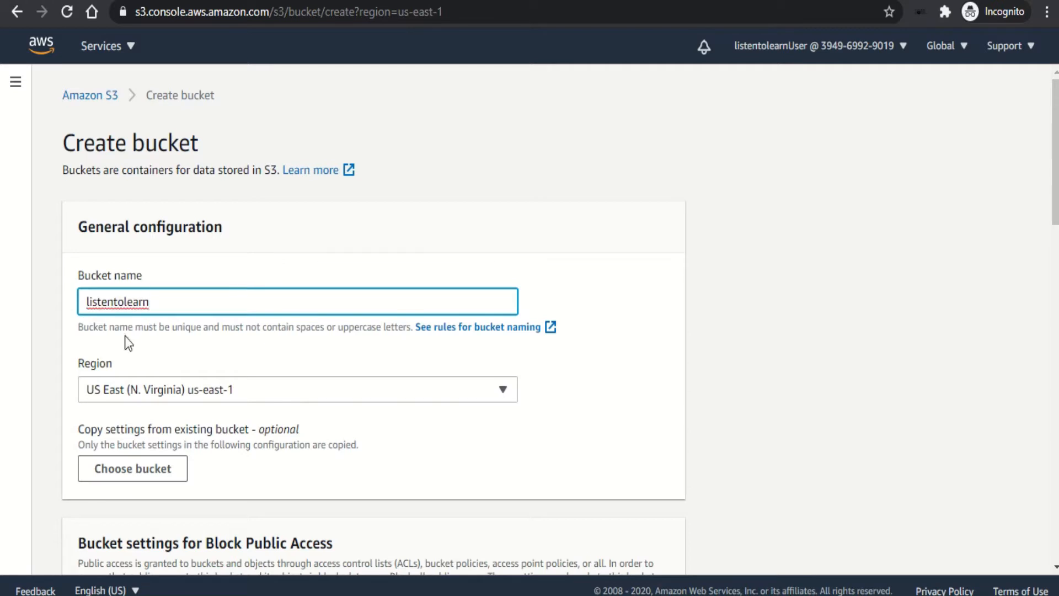
{"action": "left_click_drag", "start_coordinate": [119, 328], "coordinate": [78, 328]}
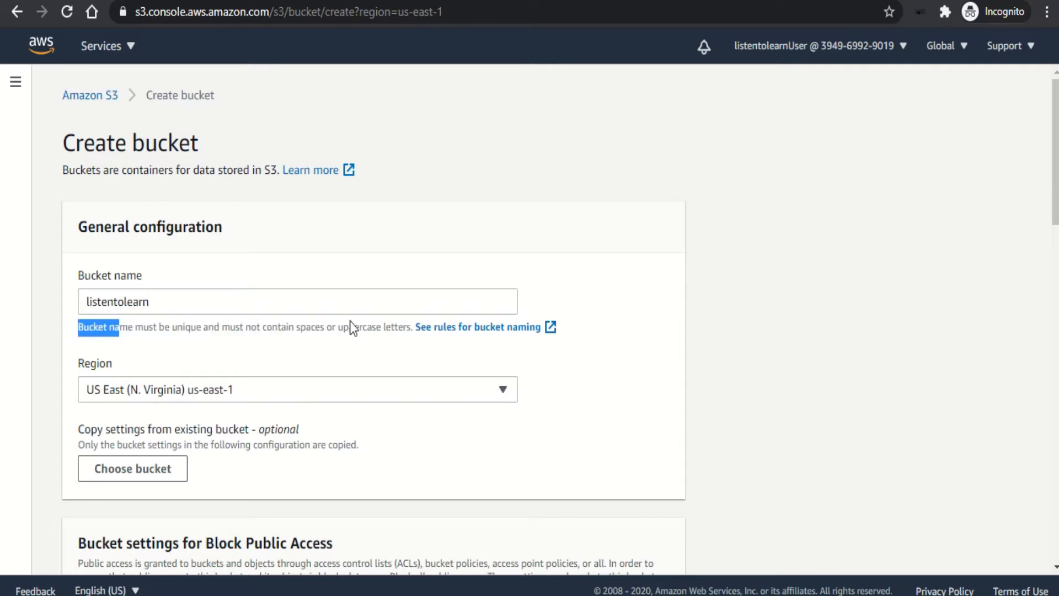
{"action": "left_click_drag", "start_coordinate": [379, 322], "coordinate": [382, 337]}
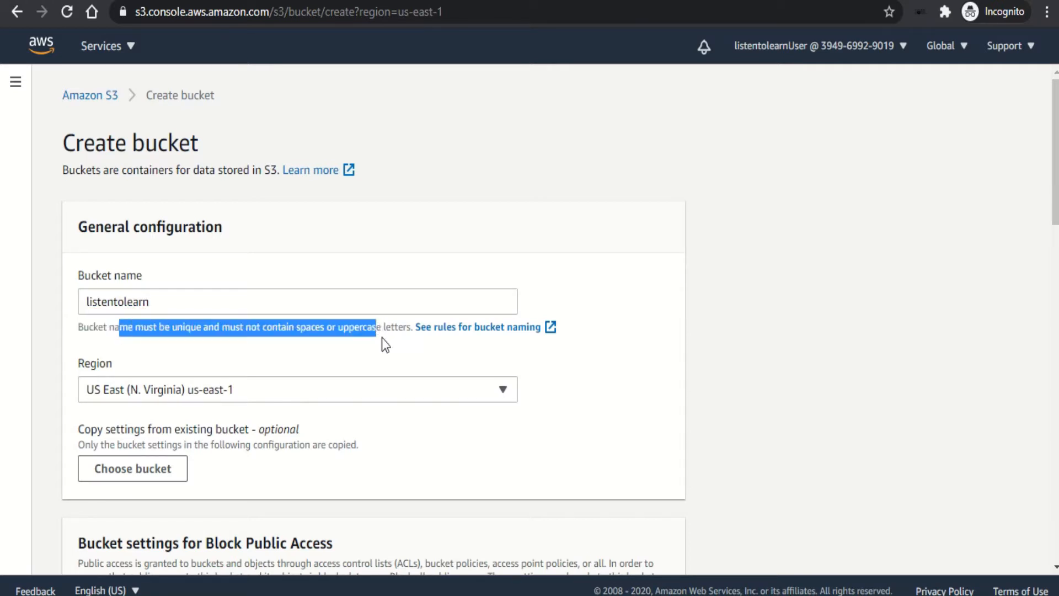
{"action": "left_click", "coordinate": [382, 353]}
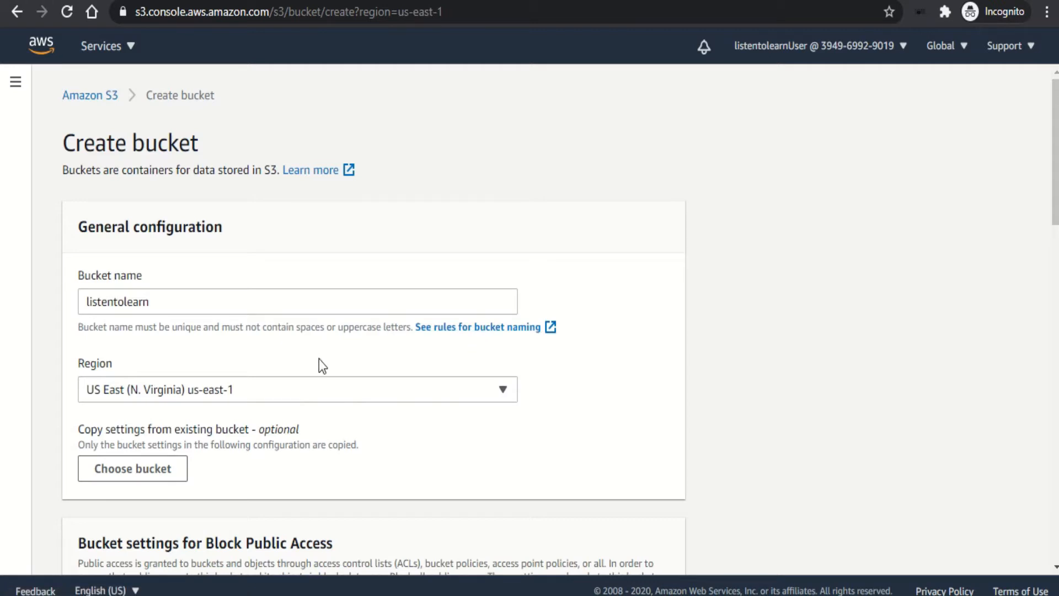
- Select US East (N. Virginia) us-east-1 as the bucket's region
{"action": "left_click", "coordinate": [317, 393]}
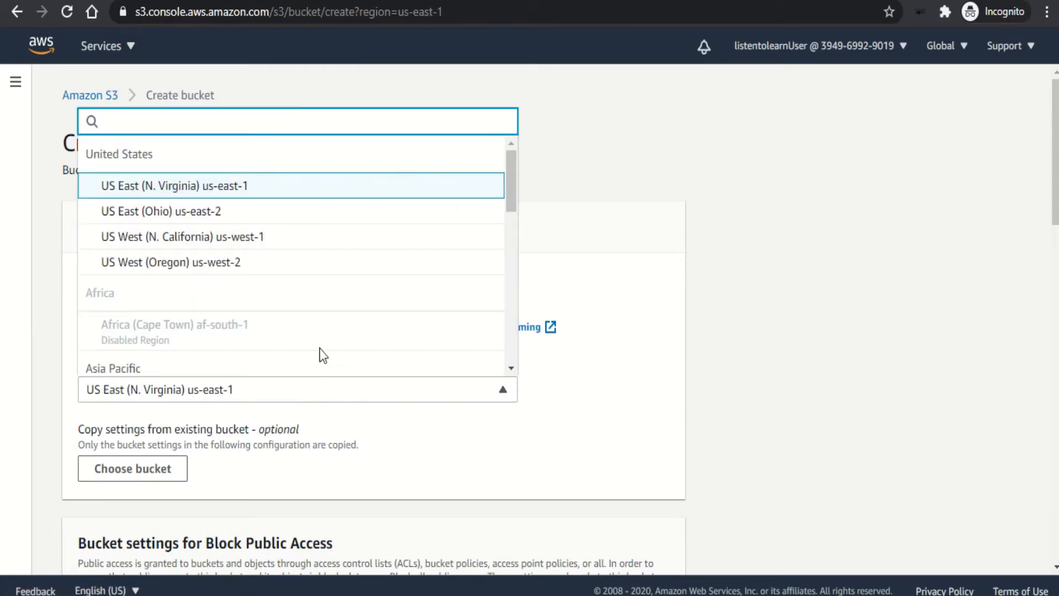
{"action": "mouse_move", "coordinate": [514, 193]}
{"action": "left_mouse_down"}
{"action": "mouse_move", "coordinate": [511, 319]}
{"action": "mouse_move", "coordinate": [505, 190]}
{"action": "left_mouse_up"}
{"action": "left_click", "coordinate": [408, 200]}
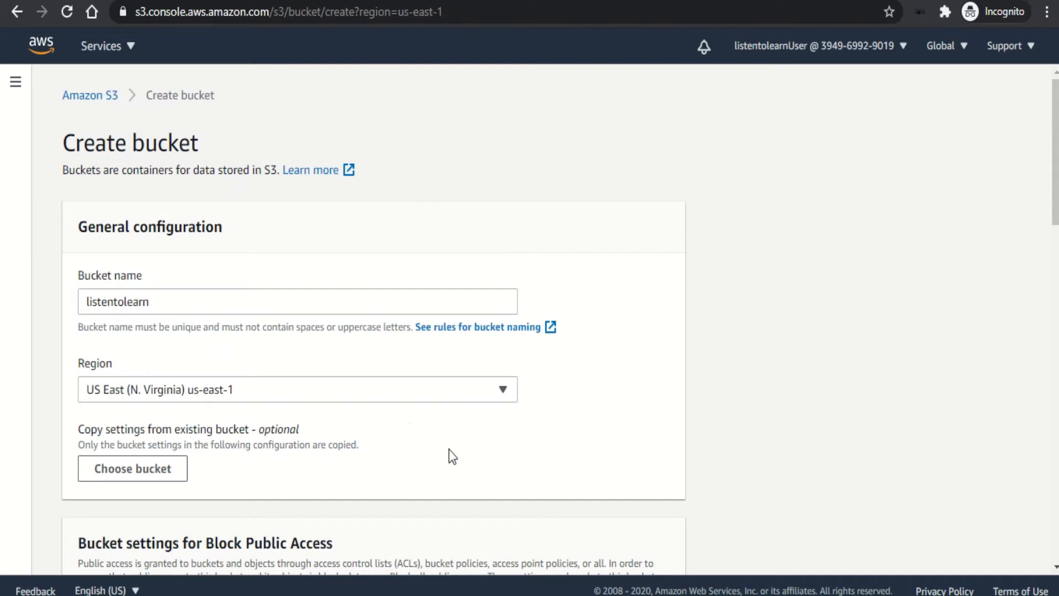
- Review the new bucket's Block Public Access settings and its Bucket Versioning options
{"action": "scroll", "coordinate": [452, 457], "scroll_direction": "down", "scroll_amount": 3}
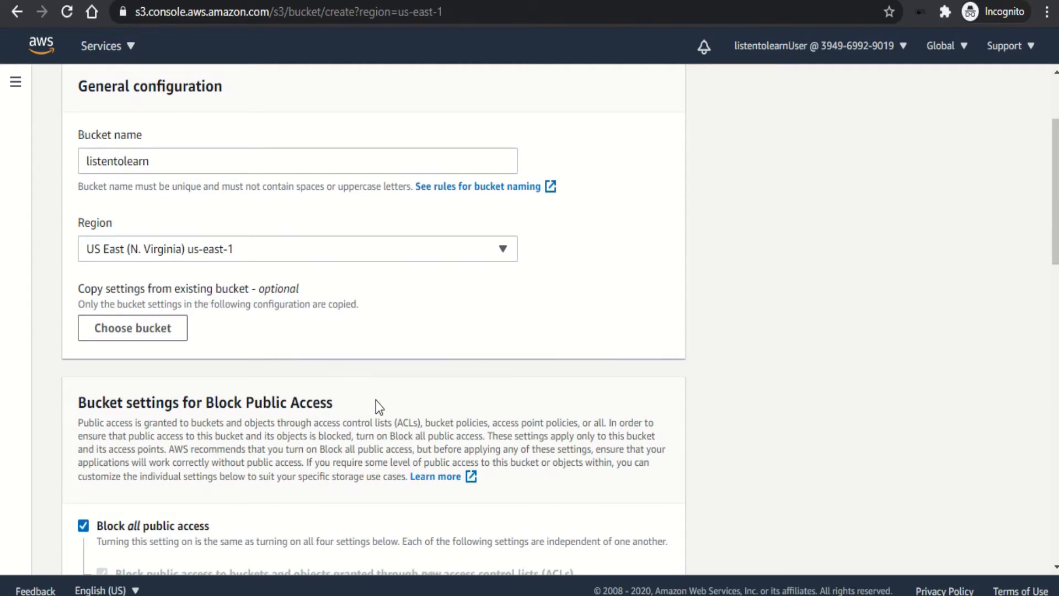
{"action": "scroll", "coordinate": [375, 399], "scroll_direction": "down", "scroll_amount": 4}
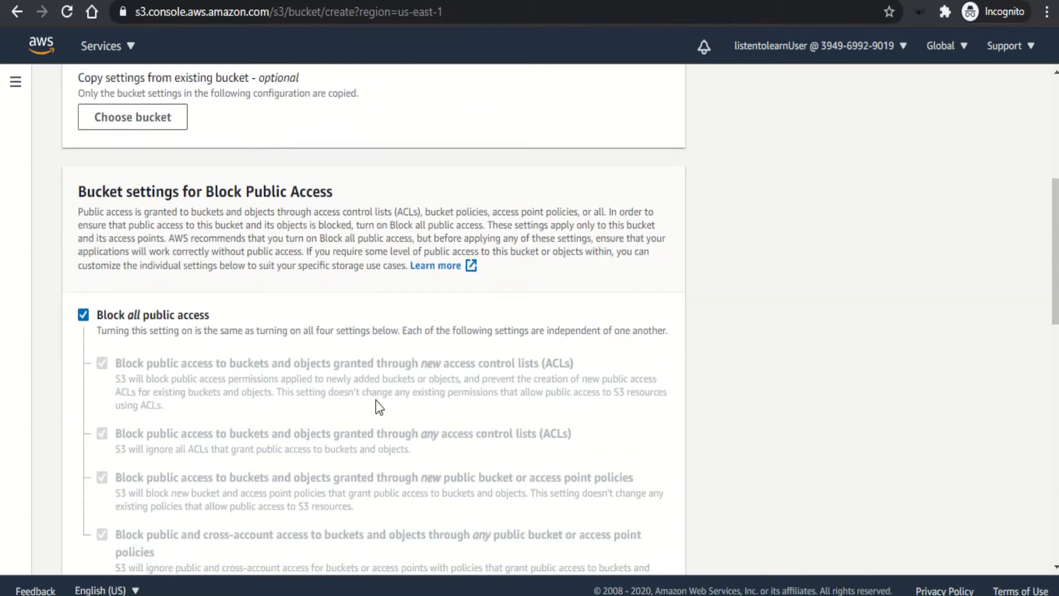
{"action": "scroll", "coordinate": [375, 400], "scroll_direction": "down", "scroll_amount": 1}
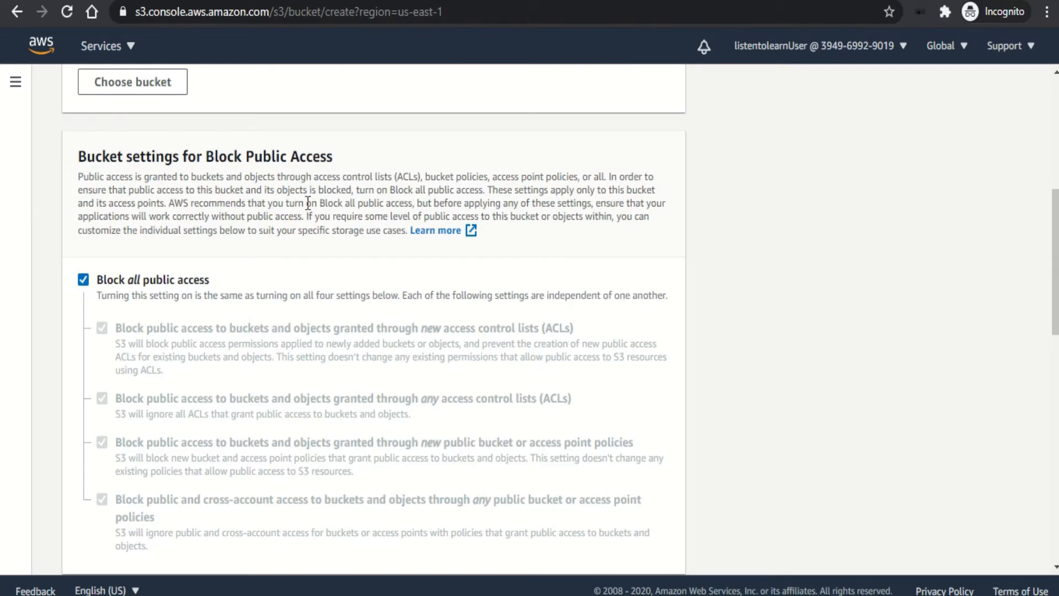
{"action": "left_click_drag", "start_coordinate": [314, 175], "coordinate": [580, 175]}
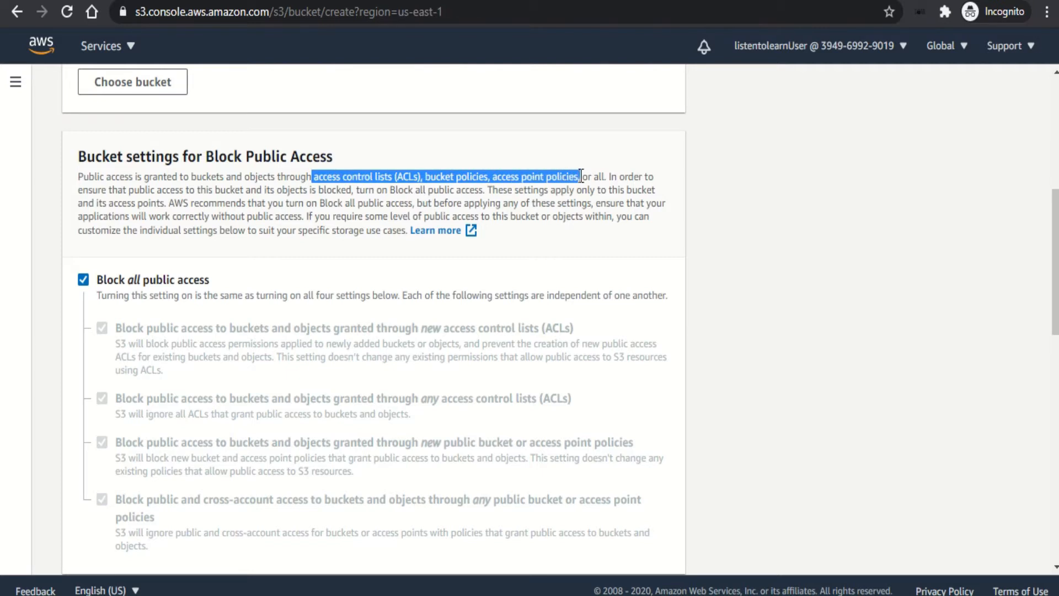
{"action": "left_click", "coordinate": [538, 246]}
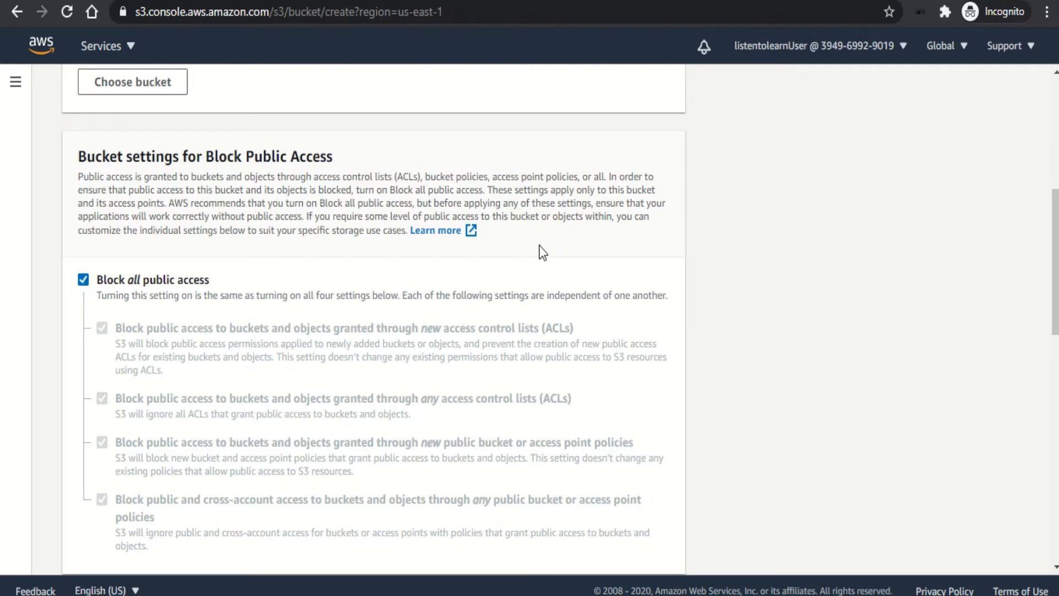
{"action": "scroll", "coordinate": [538, 246], "scroll_direction": "down", "scroll_amount": 2}
{"action": "scroll", "coordinate": [539, 246], "scroll_direction": "down", "scroll_amount": 6}
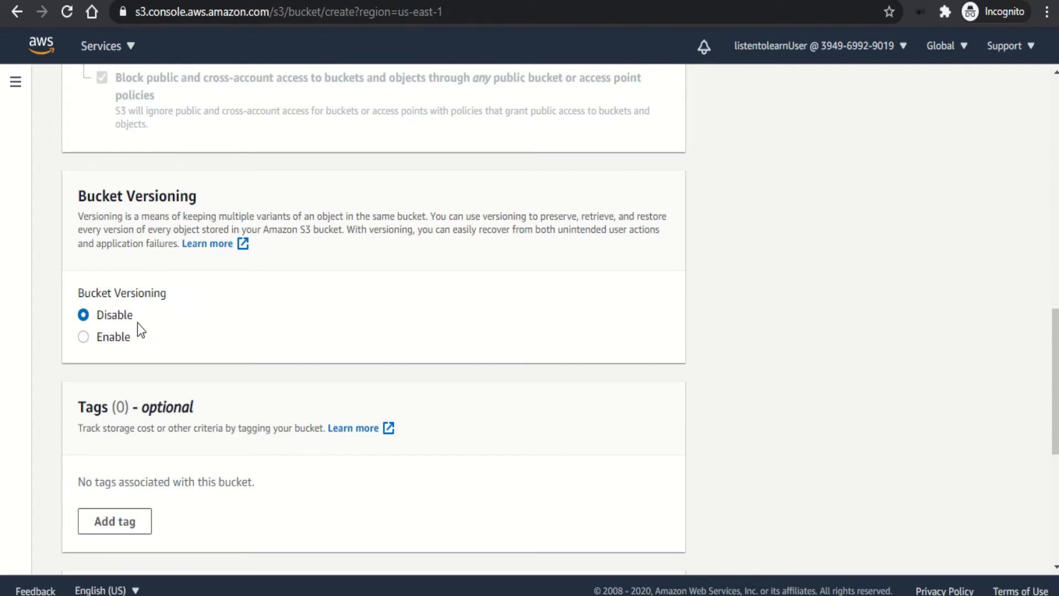
- Add a tag to the bucket with the key createBy and the value listentolearnUser
{"action": "scroll", "coordinate": [199, 340], "scroll_direction": "down", "scroll_amount": 3}
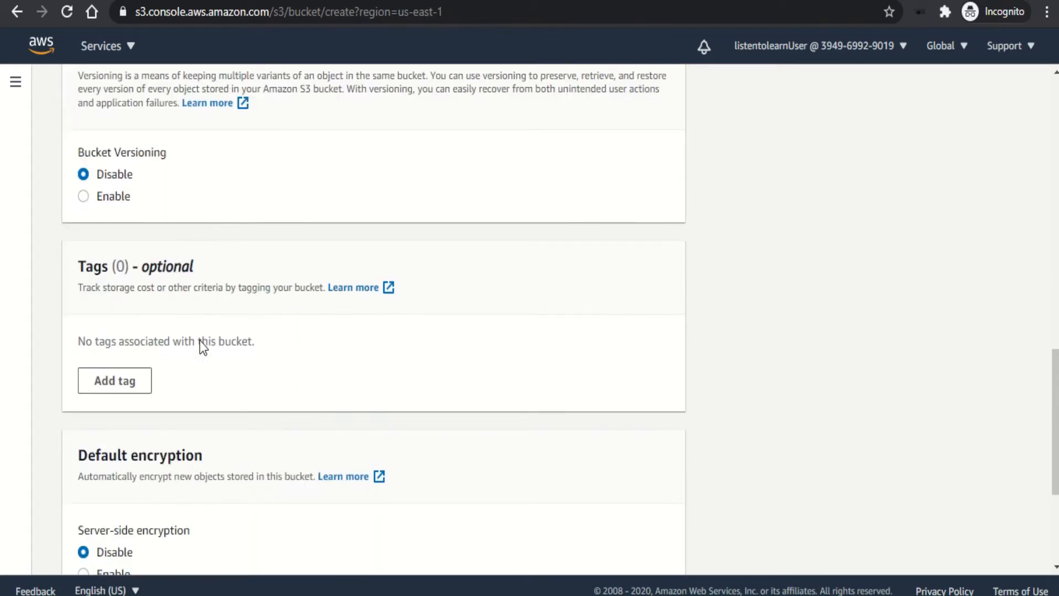
{"action": "scroll", "coordinate": [199, 340], "scroll_direction": "down", "scroll_amount": 1}
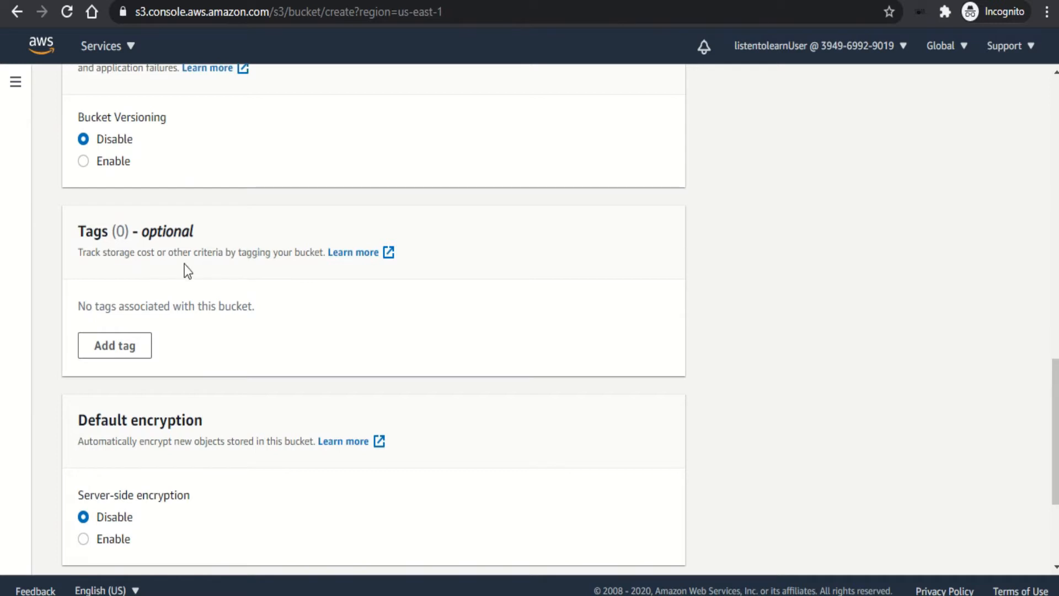
{"action": "left_click_drag", "start_coordinate": [105, 255], "coordinate": [156, 259]}
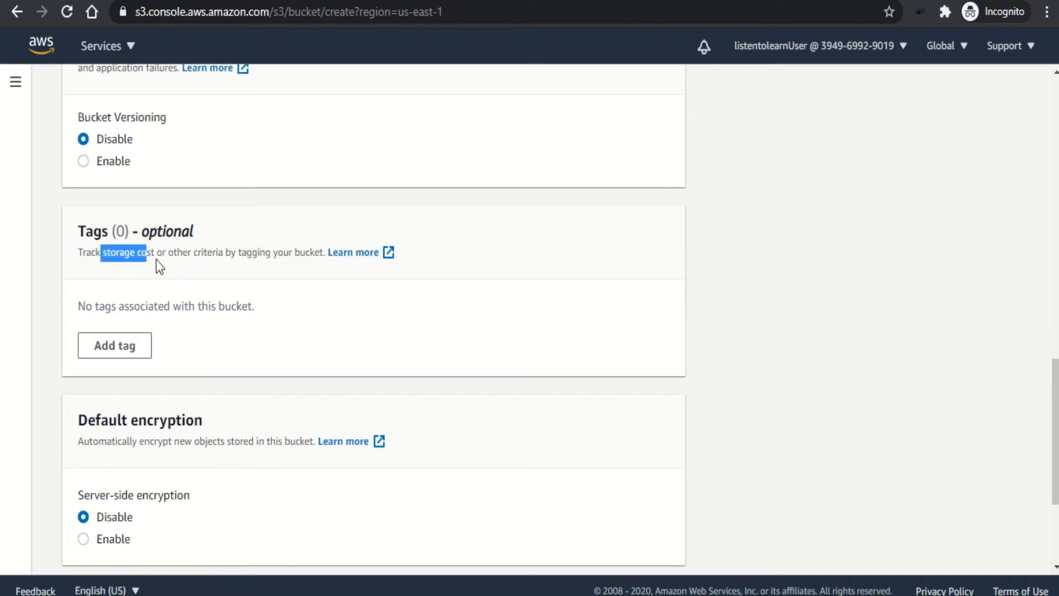
{"action": "left_click", "coordinate": [132, 343]}
{"action": "left_click", "coordinate": [159, 291]}
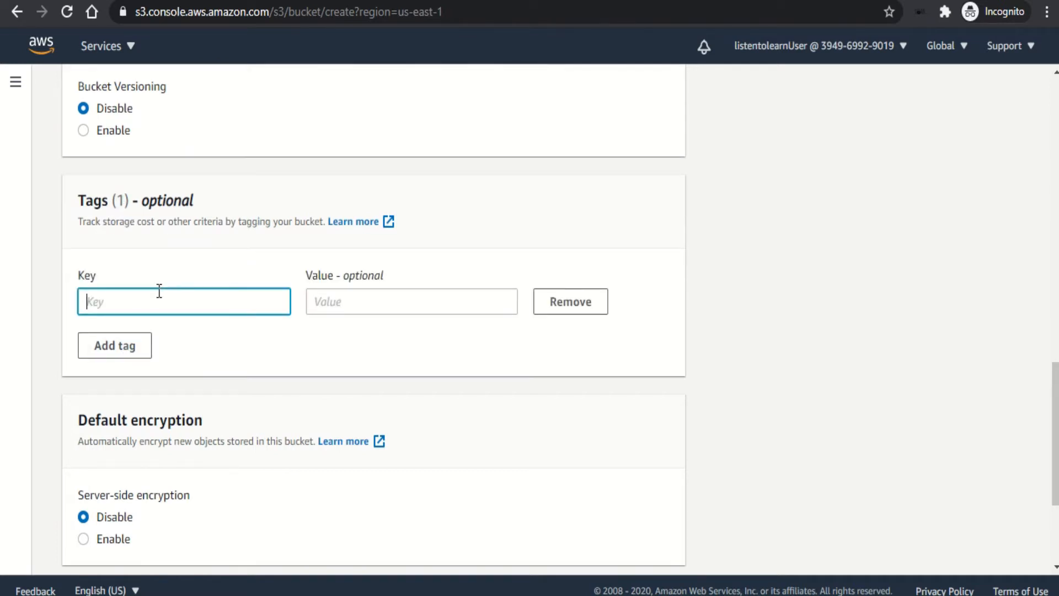
{"action": "type", "text": "createBy"}
{"action": "key", "text": "Tab"}
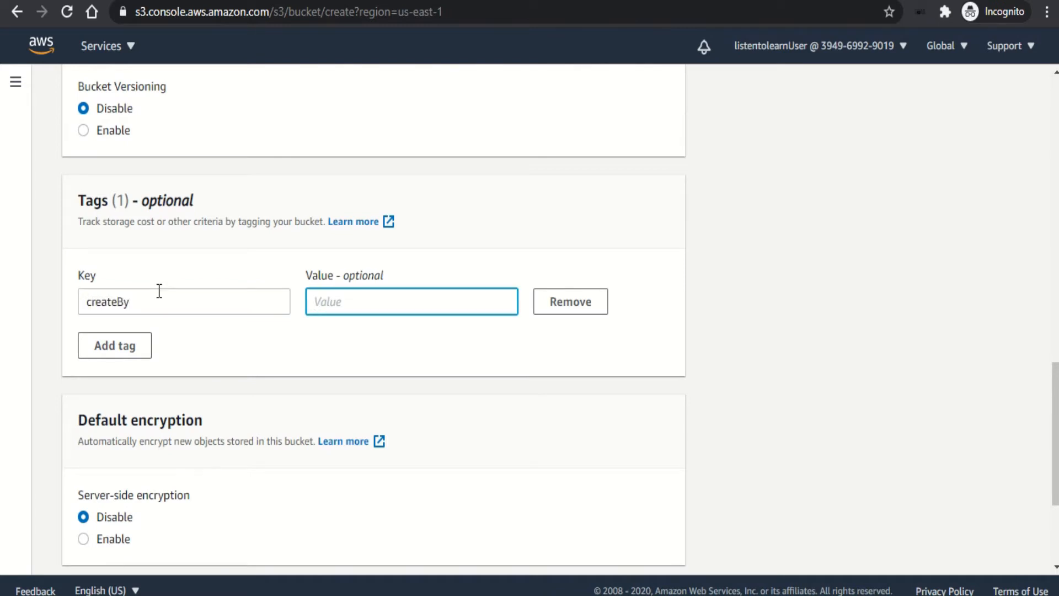
{"action": "type", "text": "listentou"}
{"action": "key", "text": "BackSpace"}
{"action": "type", "text": "learnUser"}
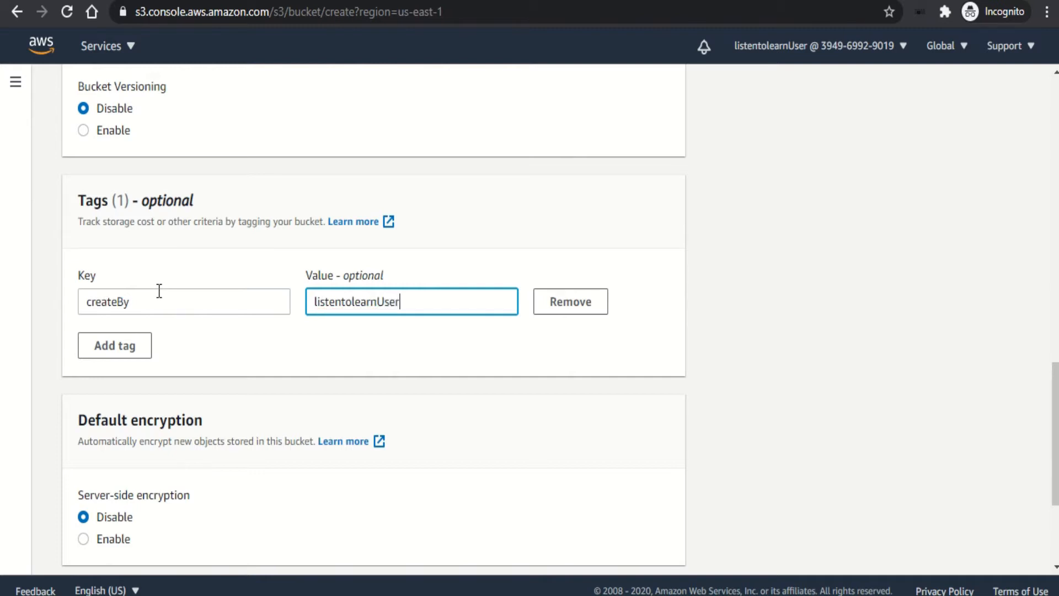
{"action": "left_click", "coordinate": [206, 368]}
- Enable default server-side encryption to view its key type options, and set it back to Disable
{"action": "scroll", "coordinate": [206, 368], "scroll_direction": "down", "scroll_amount": 2}
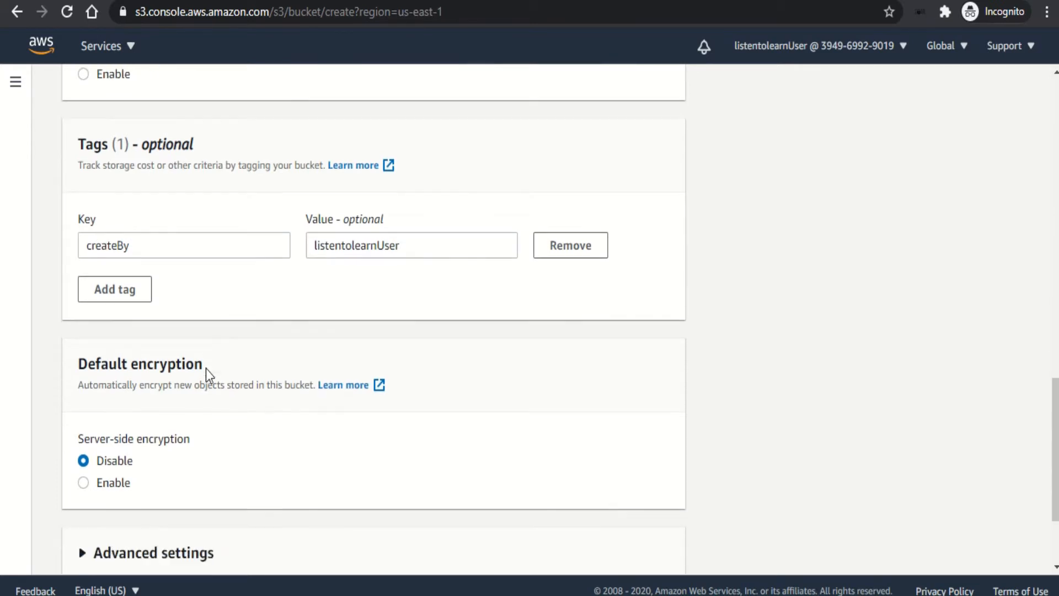
{"action": "scroll", "coordinate": [206, 369], "scroll_direction": "down", "scroll_amount": 2}
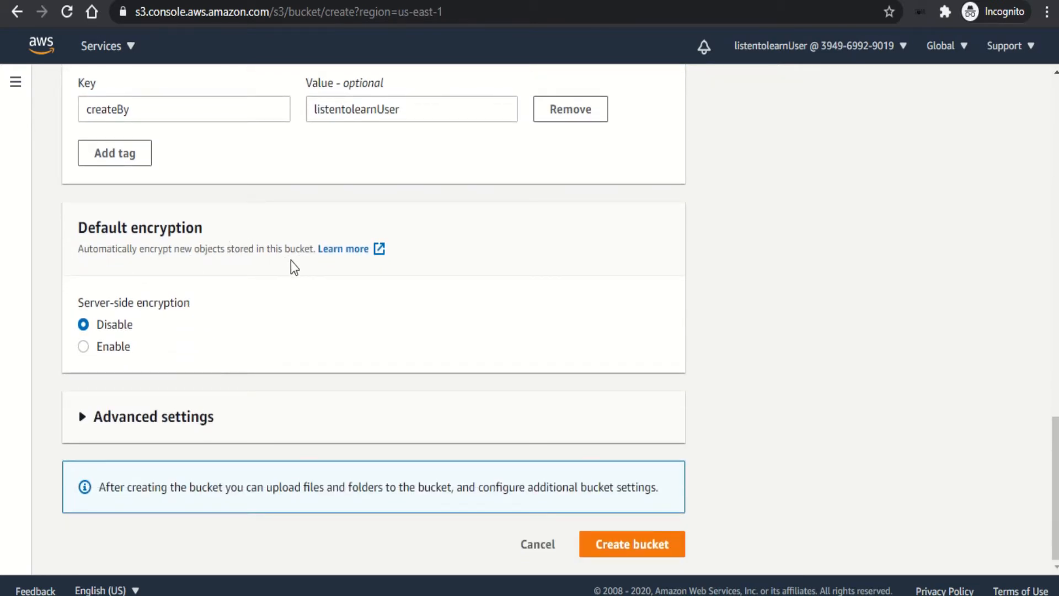
{"action": "left_click", "coordinate": [83, 347]}
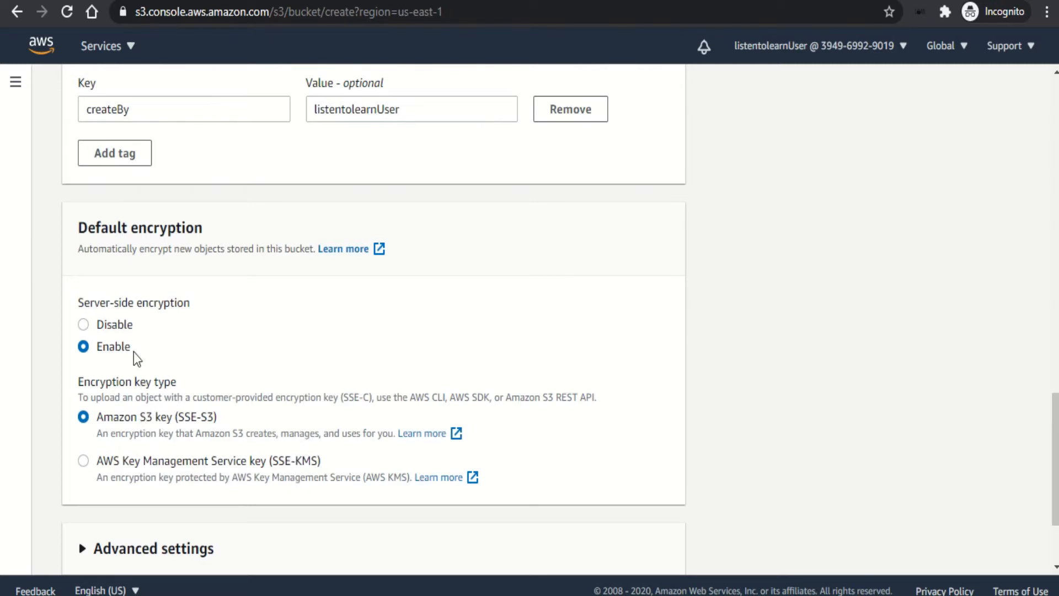
{"action": "left_click", "coordinate": [84, 326]}
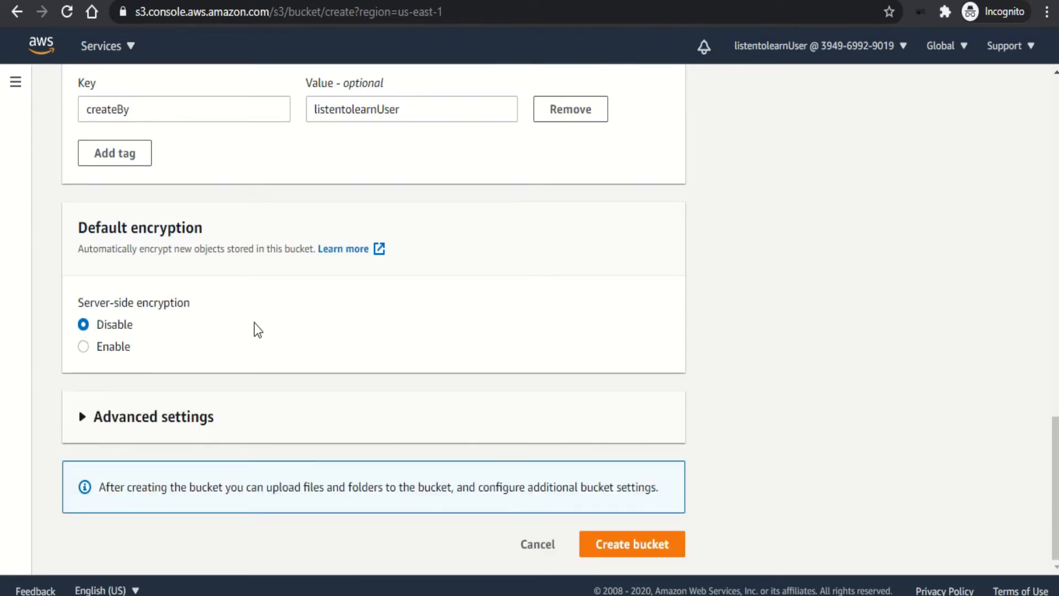
- Expand the advanced settings to check Object Lock, create the bucket, and dismiss the success notification
{"action": "left_click", "coordinate": [170, 421]}
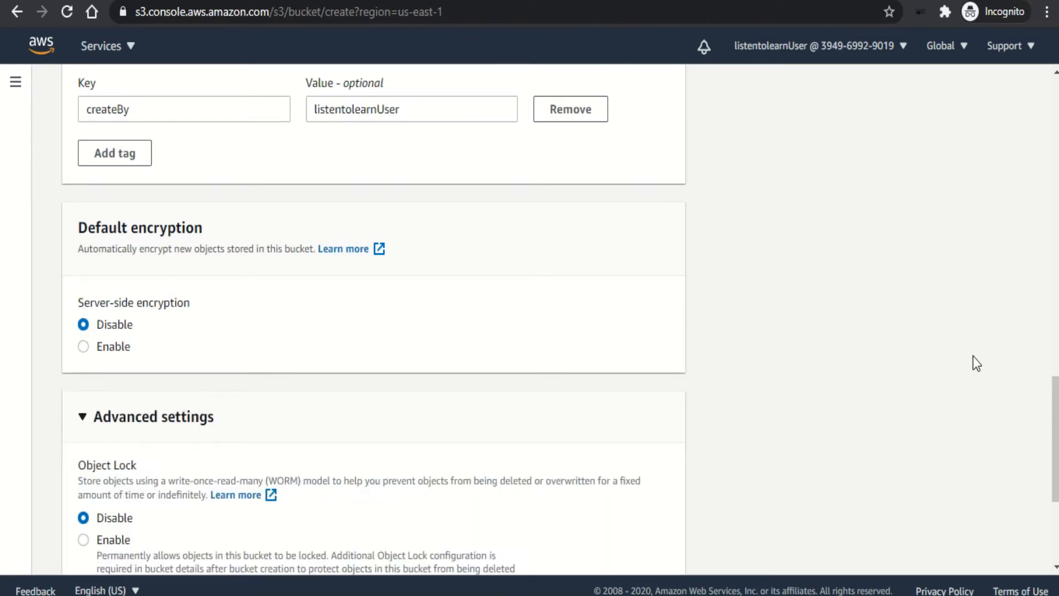
{"action": "scroll", "coordinate": [472, 381], "scroll_direction": "down", "scroll_amount": 3}
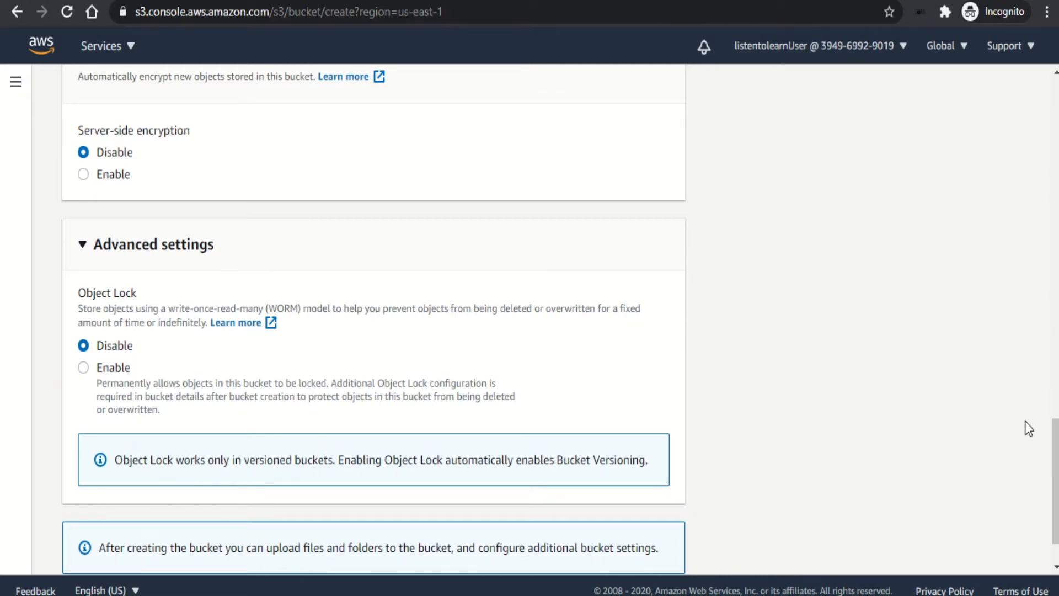
{"action": "scroll", "coordinate": [1025, 421], "scroll_direction": "down", "scroll_amount": 2}
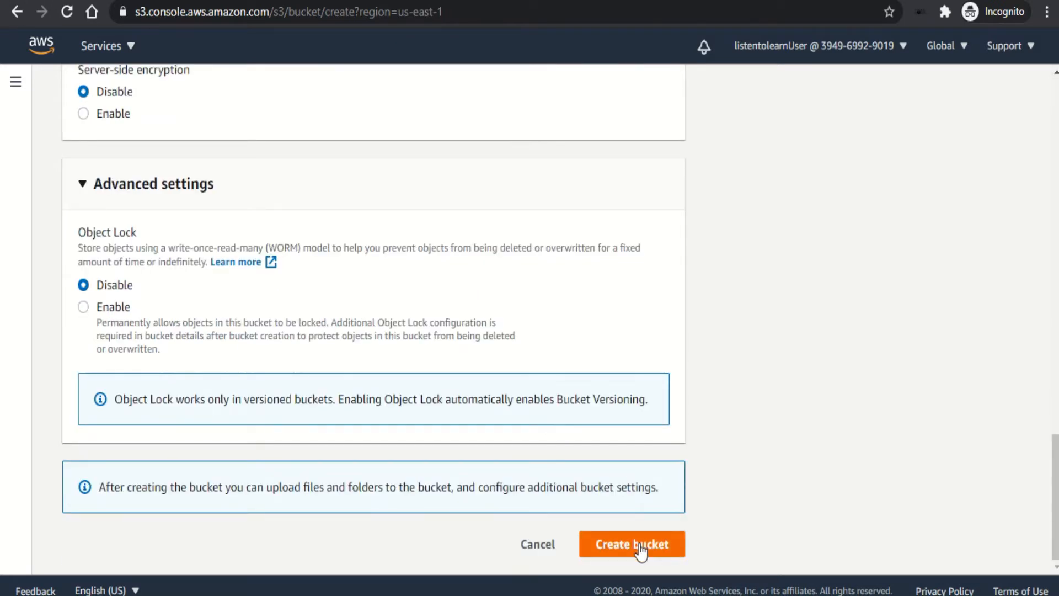
{"action": "left_click", "coordinate": [622, 550]}
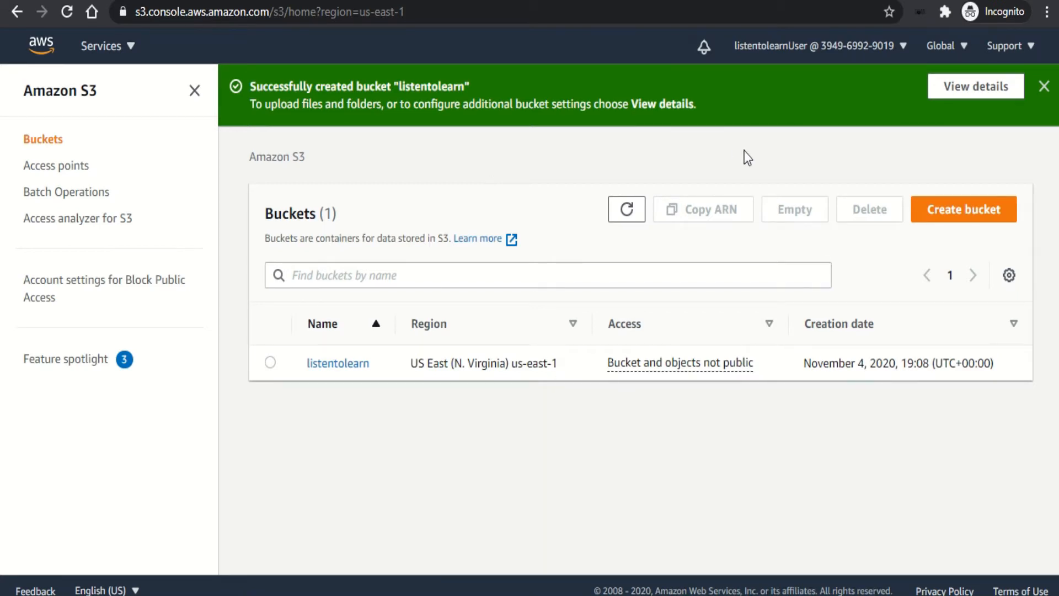
{"action": "left_click", "coordinate": [1043, 89]}
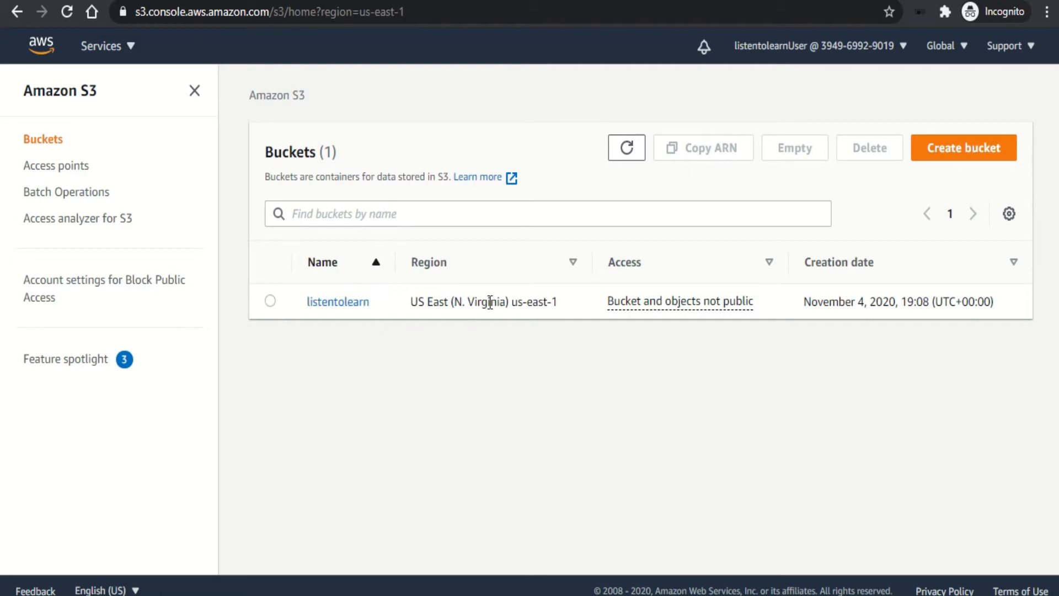
- Open the listentolearn bucket and start an upload to it
{"action": "left_click", "coordinate": [337, 303]}
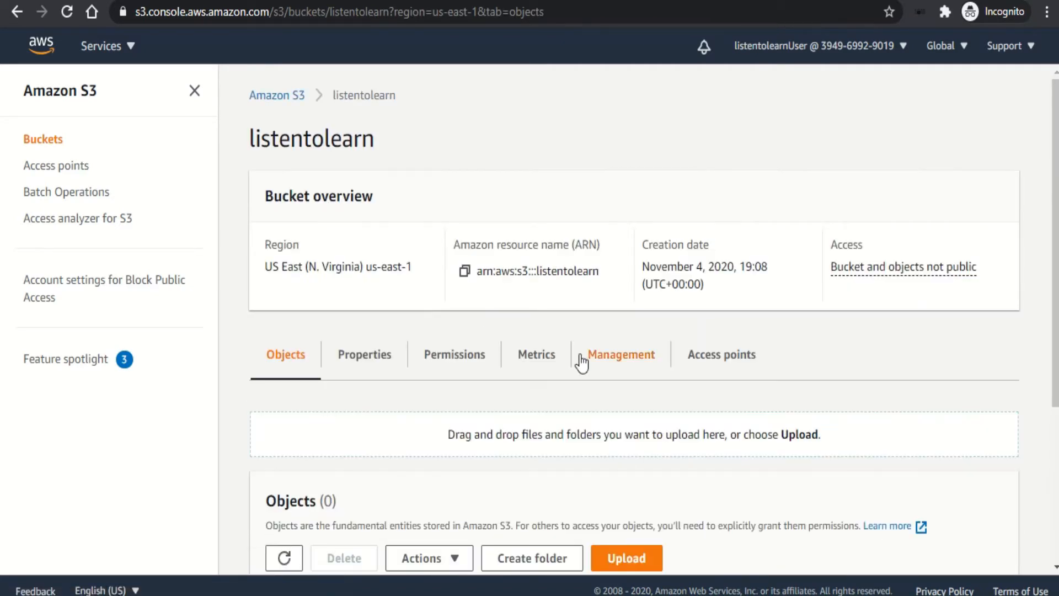
{"action": "scroll", "coordinate": [1054, 265], "scroll_direction": "down", "scroll_amount": 3}
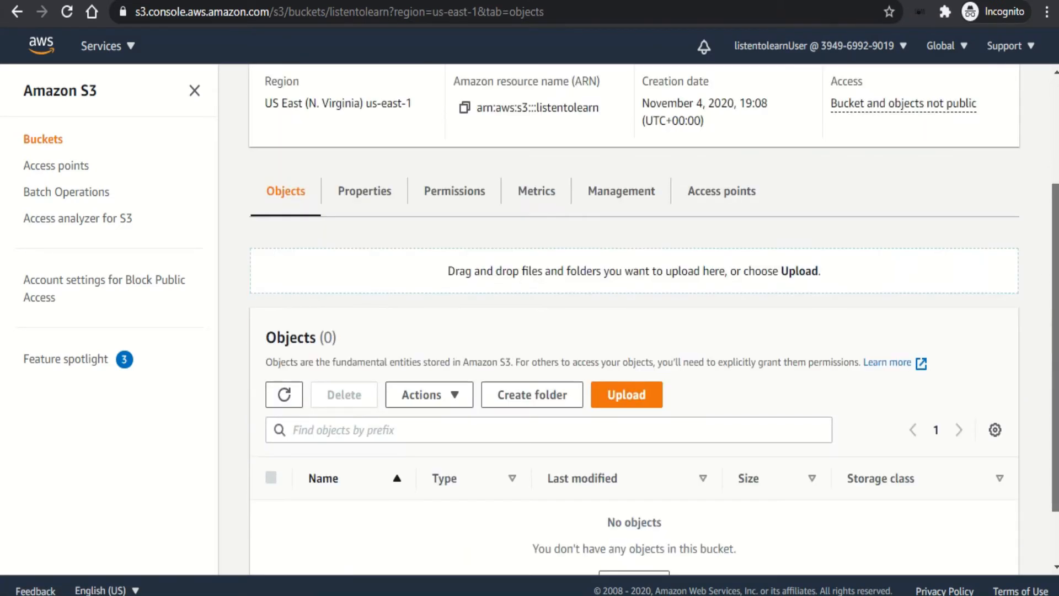
{"action": "scroll", "coordinate": [1053, 332], "scroll_direction": "down", "scroll_amount": 1}
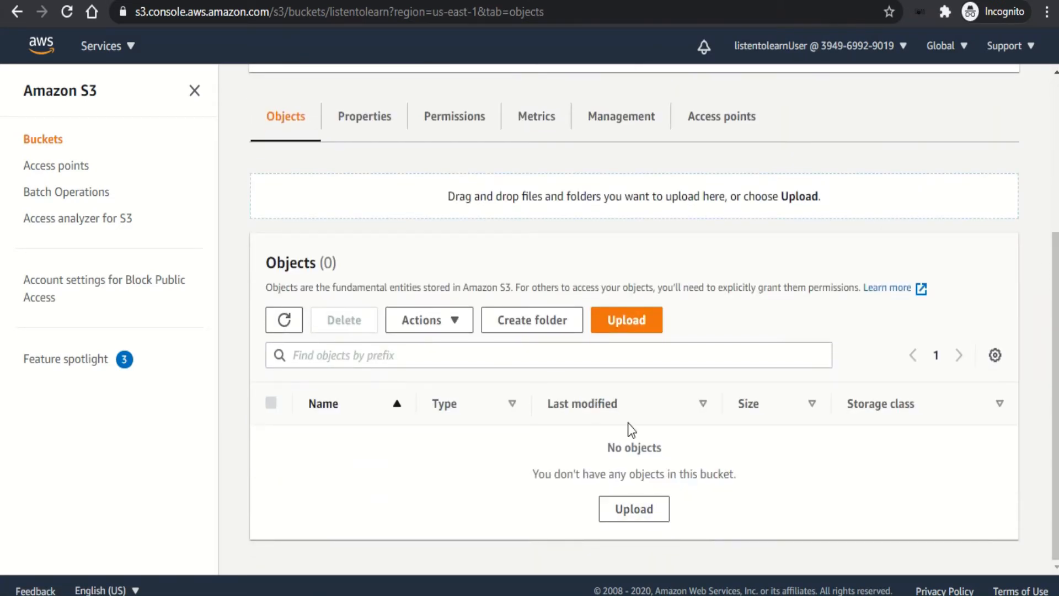
{"action": "left_click", "coordinate": [618, 321]}
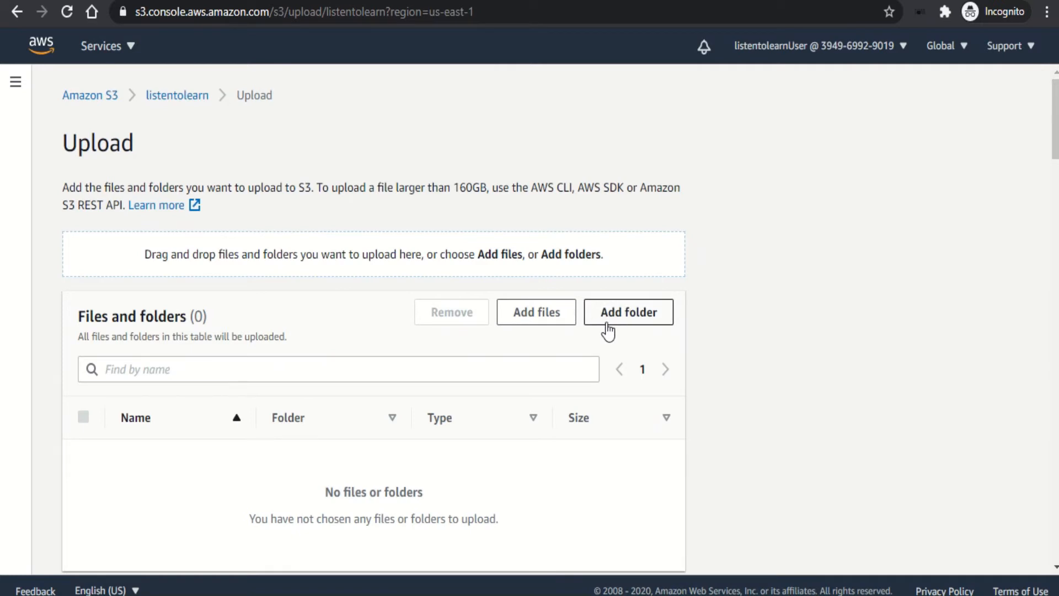
- Add the Cloud Computing PNG file from the Pictures folder to the upload
{"action": "left_click", "coordinate": [547, 321]}
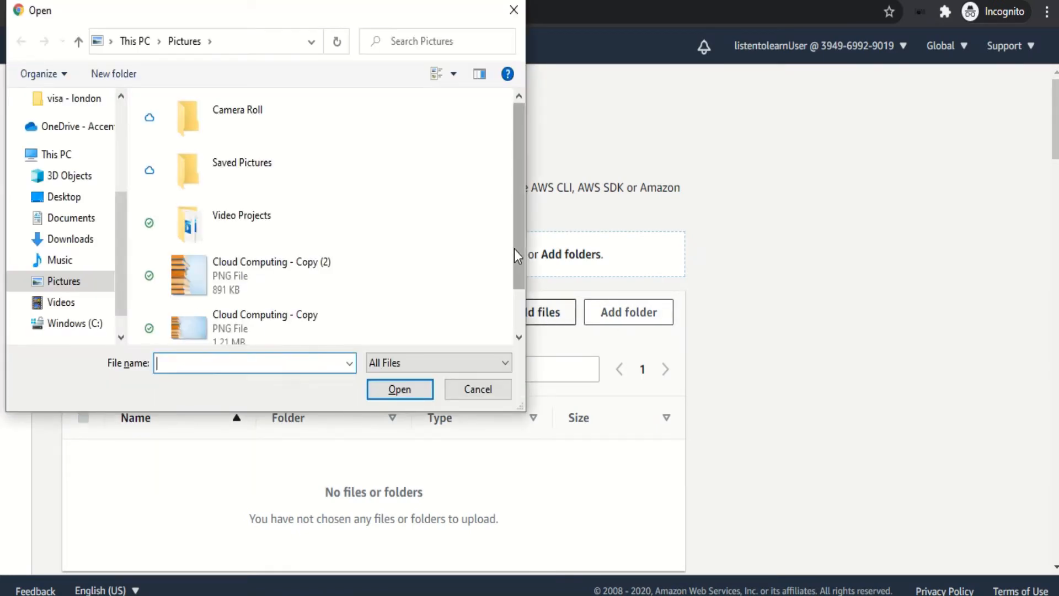
{"action": "left_click_drag", "start_coordinate": [514, 249], "coordinate": [519, 310]}
{"action": "left_click", "coordinate": [276, 326]}
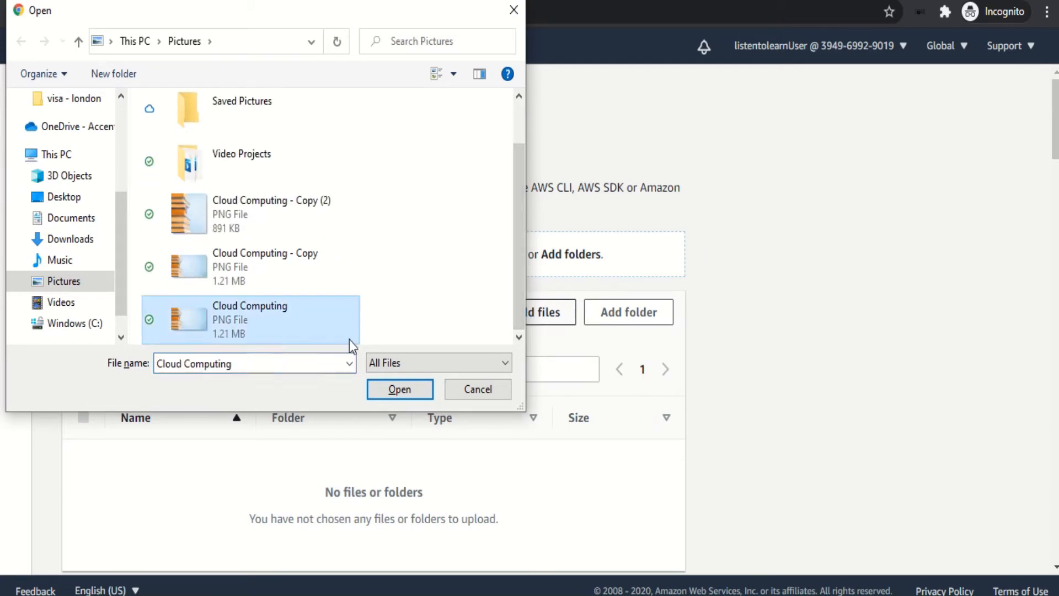
{"action": "left_click", "coordinate": [407, 395]}
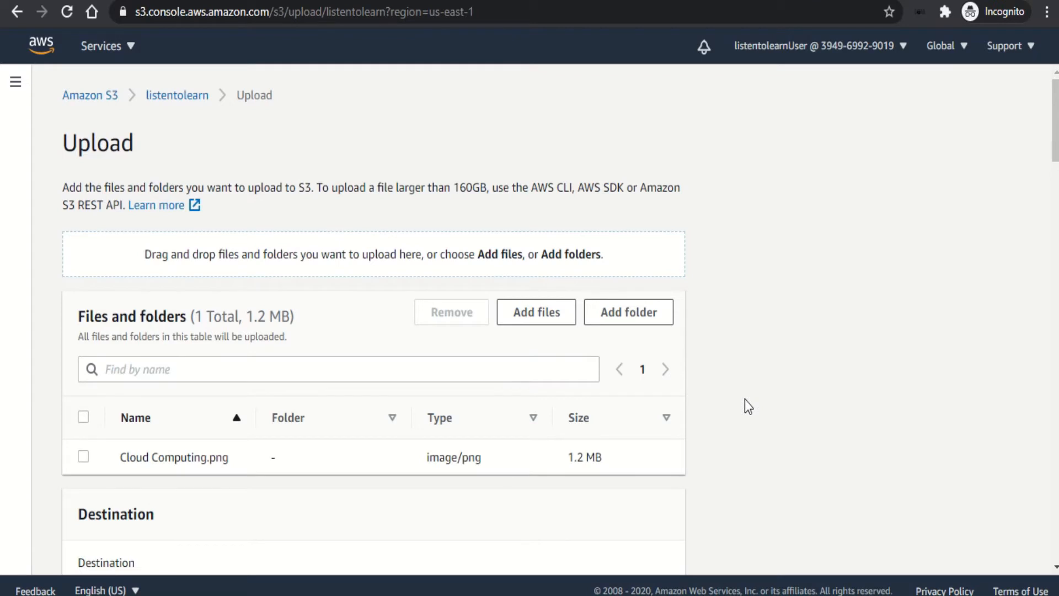
- Check the upload's destination details and acknowledge that existing objects with the same name will be overwritten
{"action": "scroll", "coordinate": [745, 399], "scroll_direction": "down", "scroll_amount": 5}
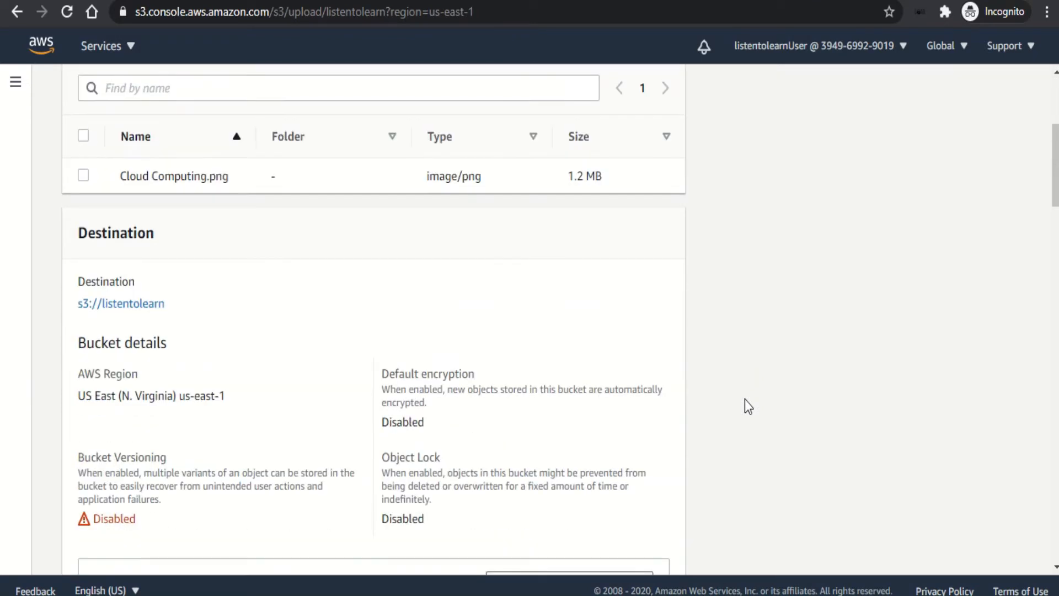
{"action": "scroll", "coordinate": [745, 400], "scroll_direction": "down", "scroll_amount": 1}
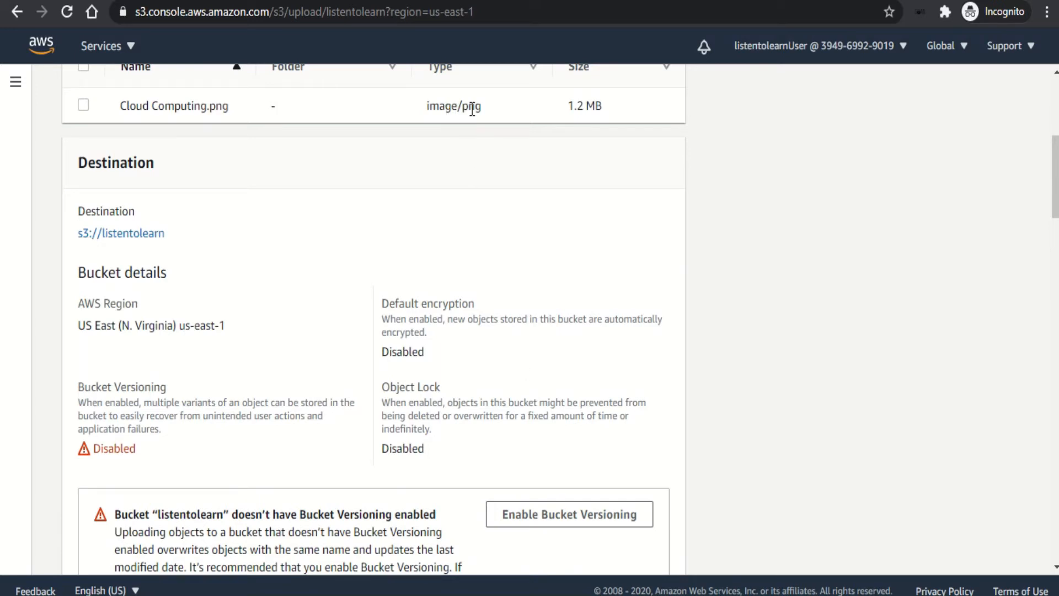
{"action": "scroll", "coordinate": [641, 250], "scroll_direction": "down", "scroll_amount": 2}
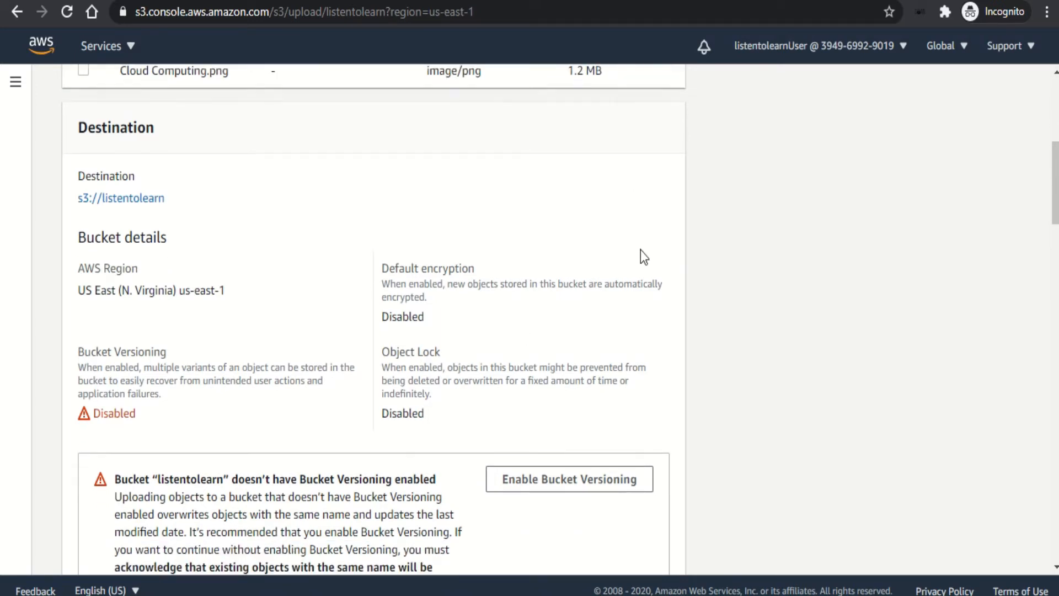
{"action": "scroll", "coordinate": [641, 251], "scroll_direction": "down", "scroll_amount": 3}
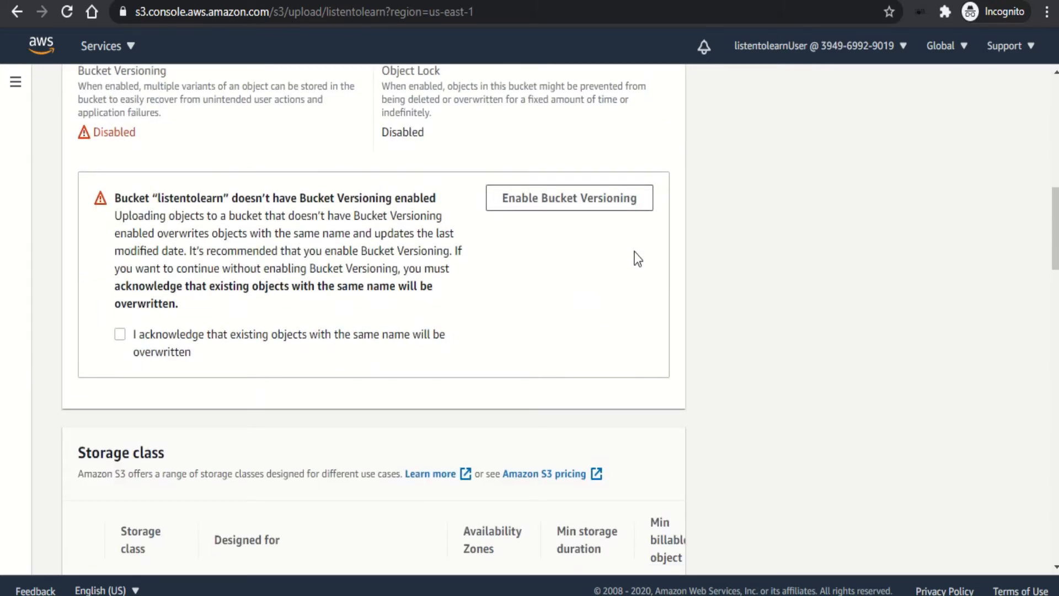
{"action": "left_click", "coordinate": [120, 335]}
- Review the storage classes offered for the upload
{"action": "scroll", "coordinate": [481, 350], "scroll_direction": "down", "scroll_amount": 6}
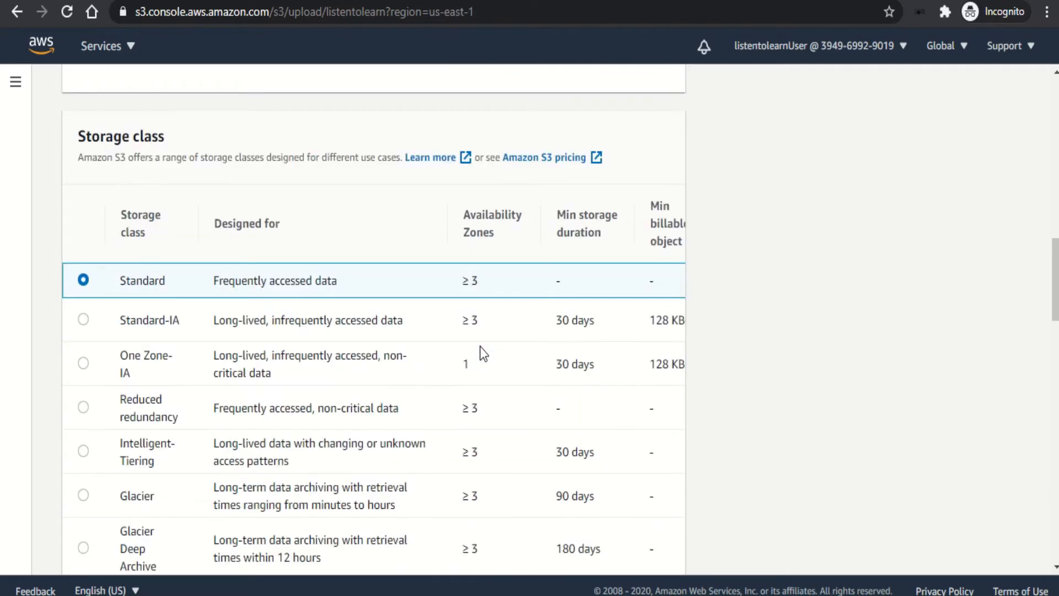
{"action": "scroll", "coordinate": [480, 347], "scroll_direction": "down", "scroll_amount": 1}
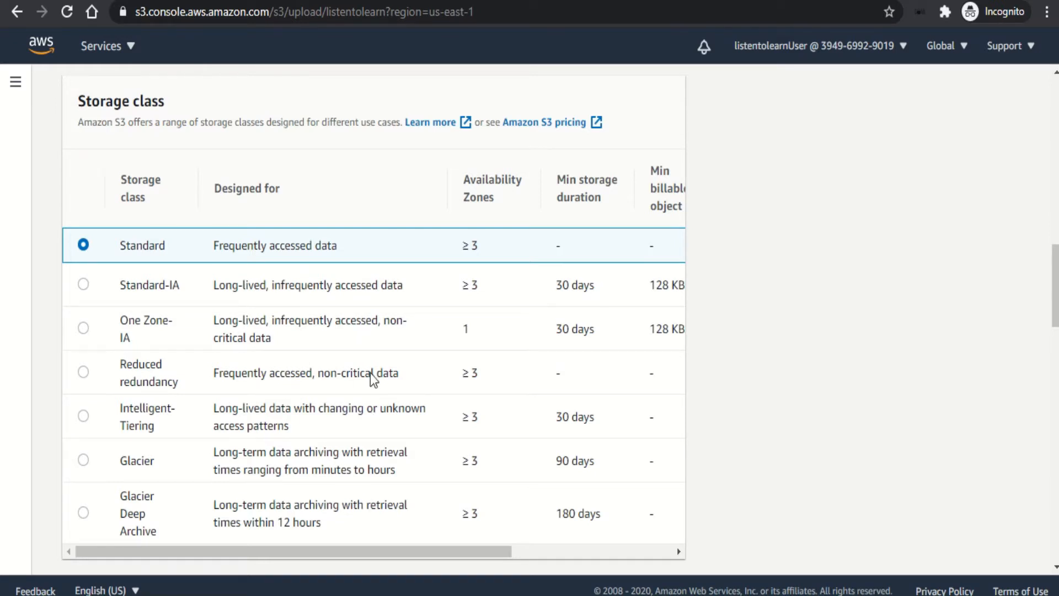
{"action": "scroll", "coordinate": [330, 266], "scroll_direction": "down", "scroll_amount": 1}
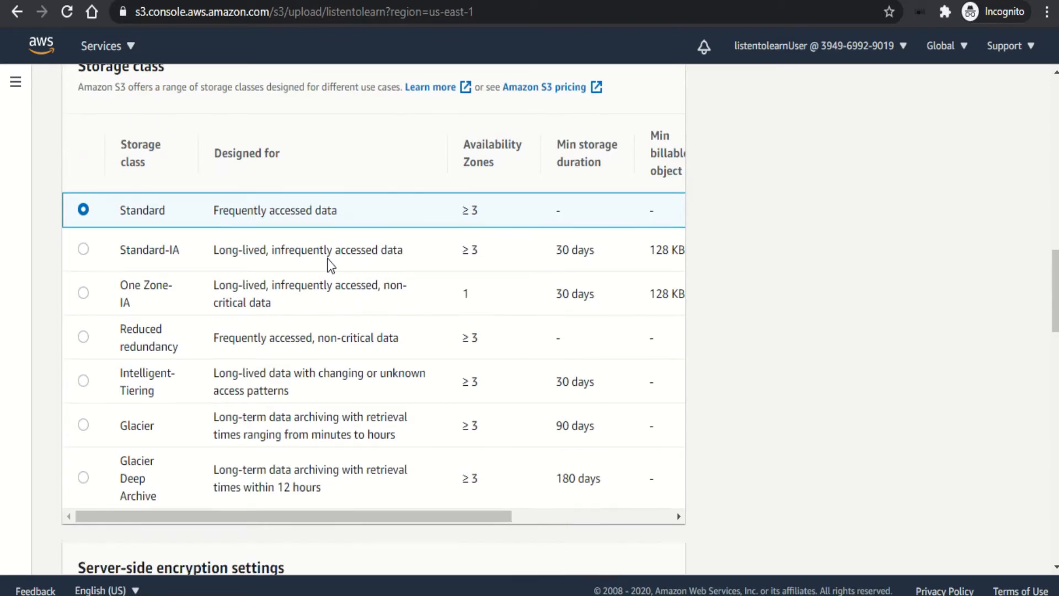
- Enable server-side encryption to check its key types, and set it back to Disable
{"action": "scroll", "coordinate": [330, 265], "scroll_direction": "down", "scroll_amount": 6}
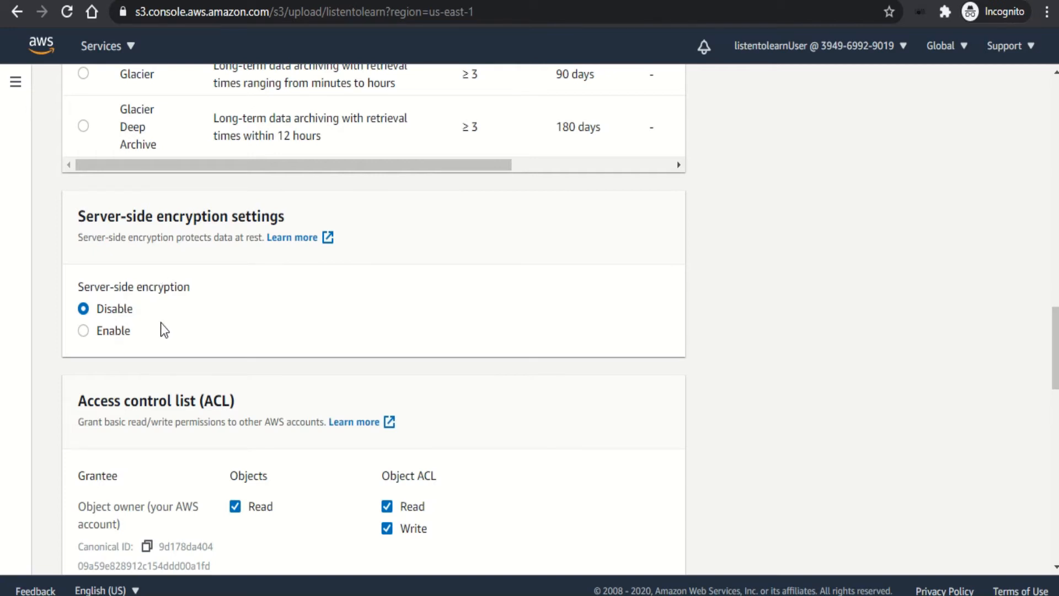
{"action": "left_click", "coordinate": [118, 333]}
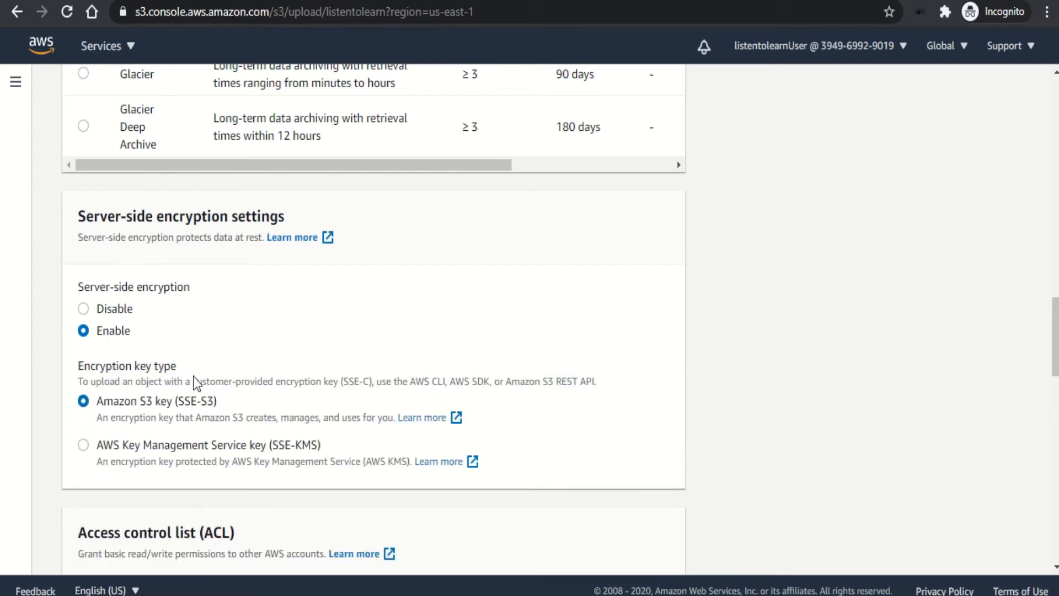
{"action": "left_click", "coordinate": [109, 310]}
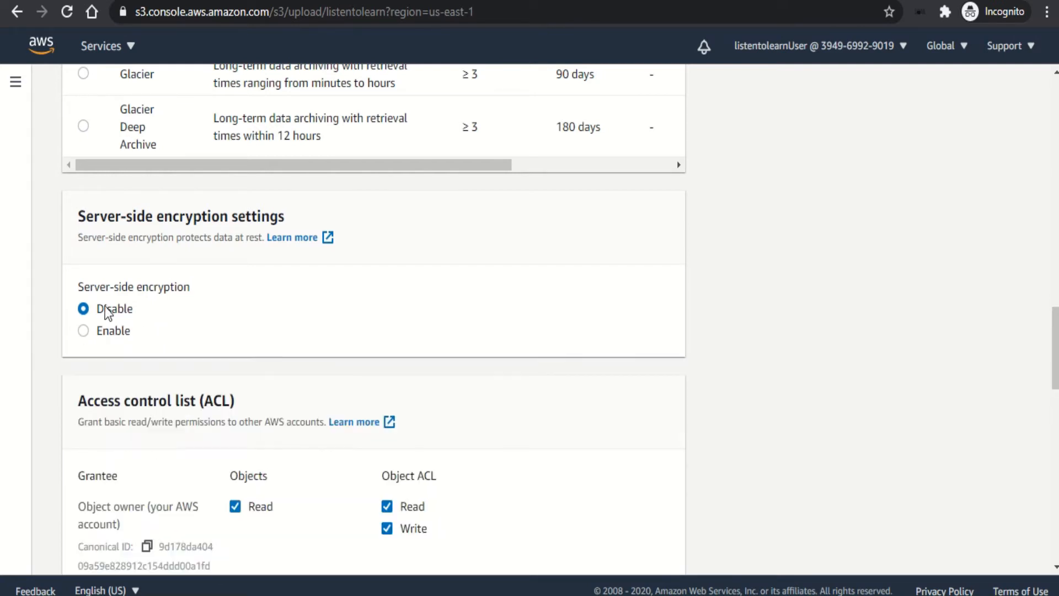
{"action": "key", "text": "Down"}
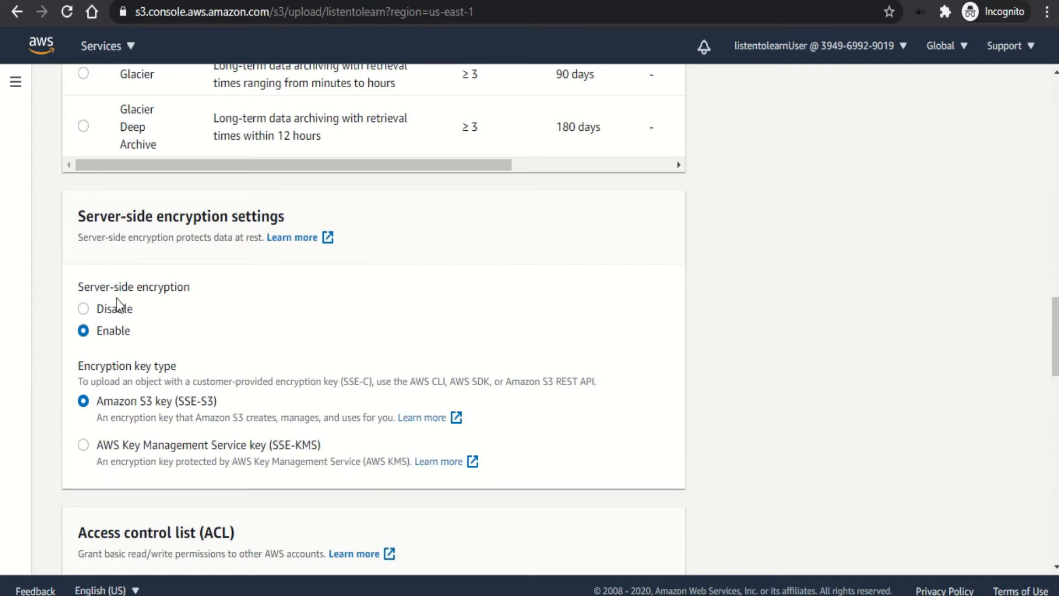
{"action": "left_click", "coordinate": [133, 309]}
- Examine the upload's access control list for the object owner, everyone, the Authenticated Users group and other AWS accounts
{"action": "scroll", "coordinate": [741, 415], "scroll_direction": "down", "scroll_amount": 4}
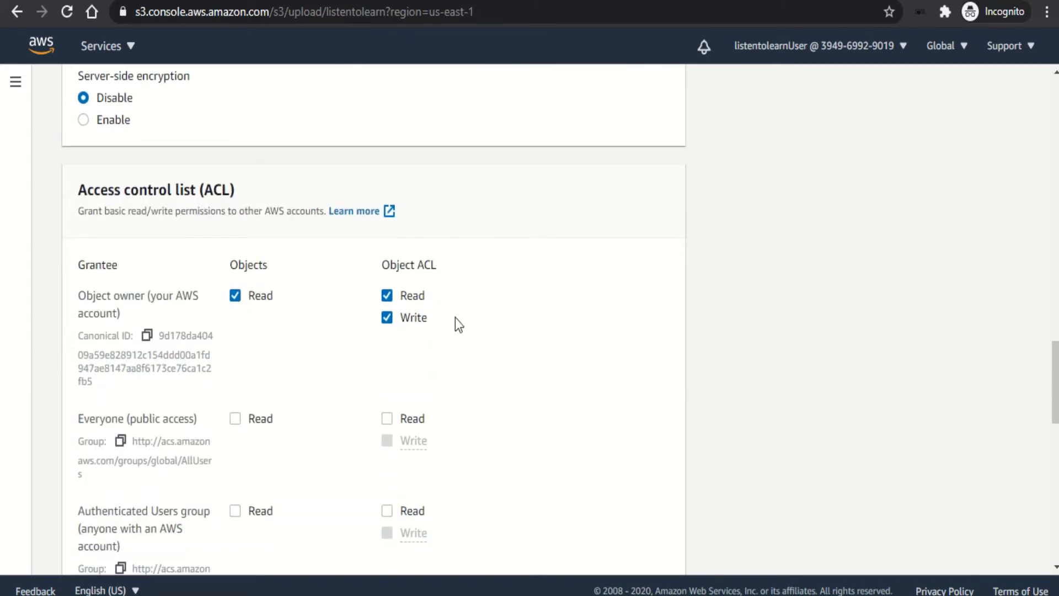
{"action": "scroll", "coordinate": [147, 423], "scroll_direction": "down", "scroll_amount": 2}
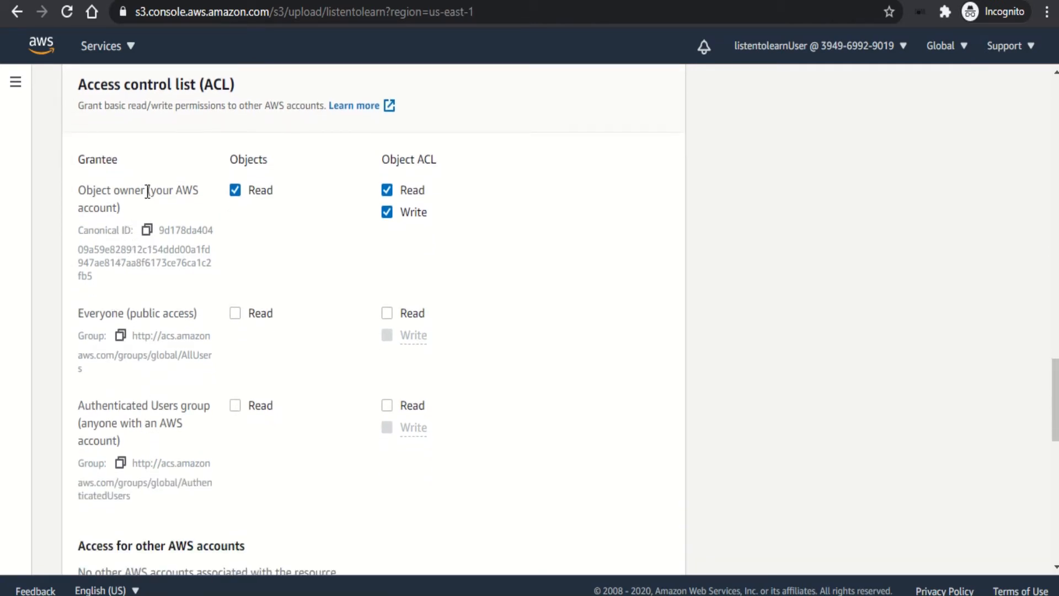
{"action": "left_click_drag", "start_coordinate": [145, 192], "coordinate": [81, 193]}
{"action": "left_click_drag", "start_coordinate": [125, 319], "coordinate": [86, 315]}
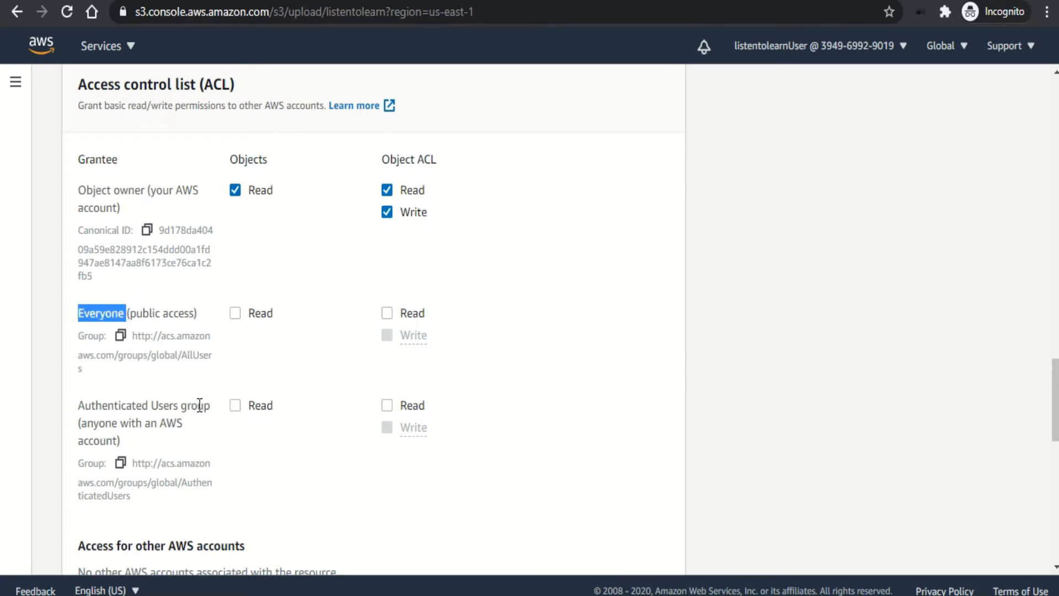
{"action": "left_click_drag", "start_coordinate": [211, 406], "coordinate": [93, 411]}
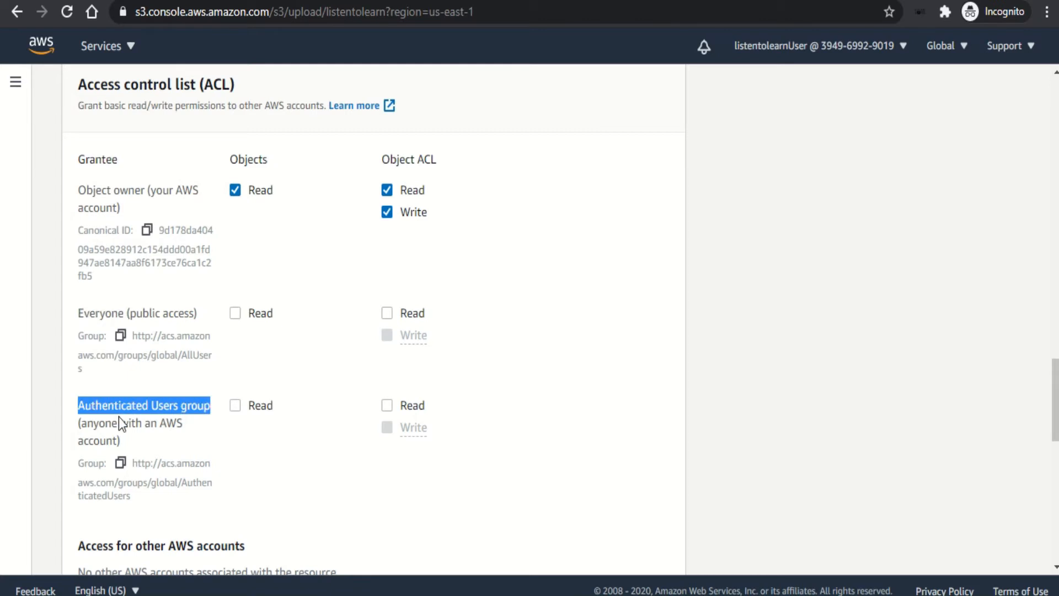
{"action": "double_click", "coordinate": [168, 423]}
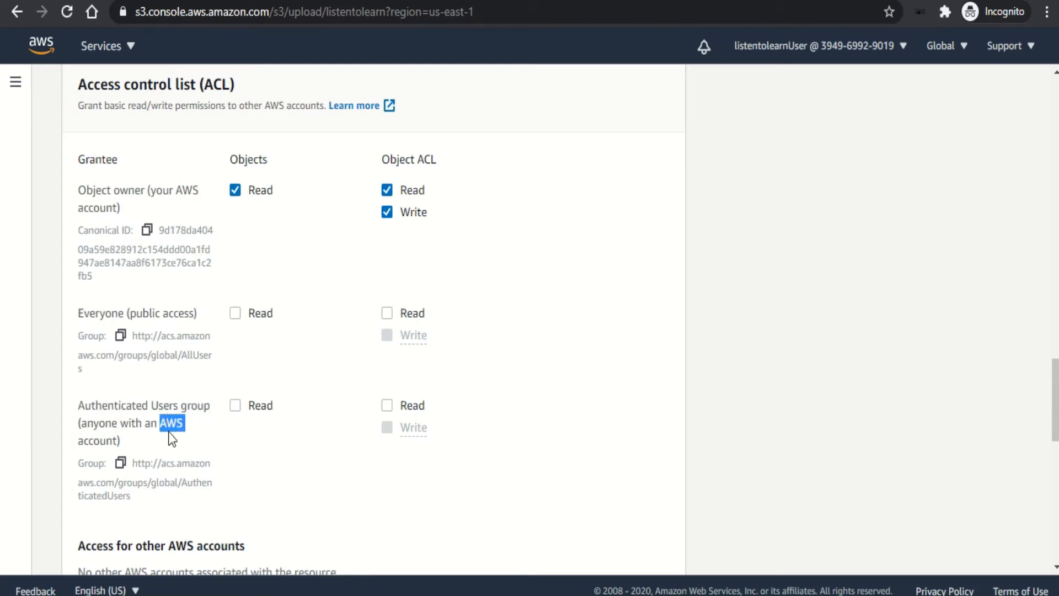
{"action": "scroll", "coordinate": [170, 436], "scroll_direction": "down", "scroll_amount": 3}
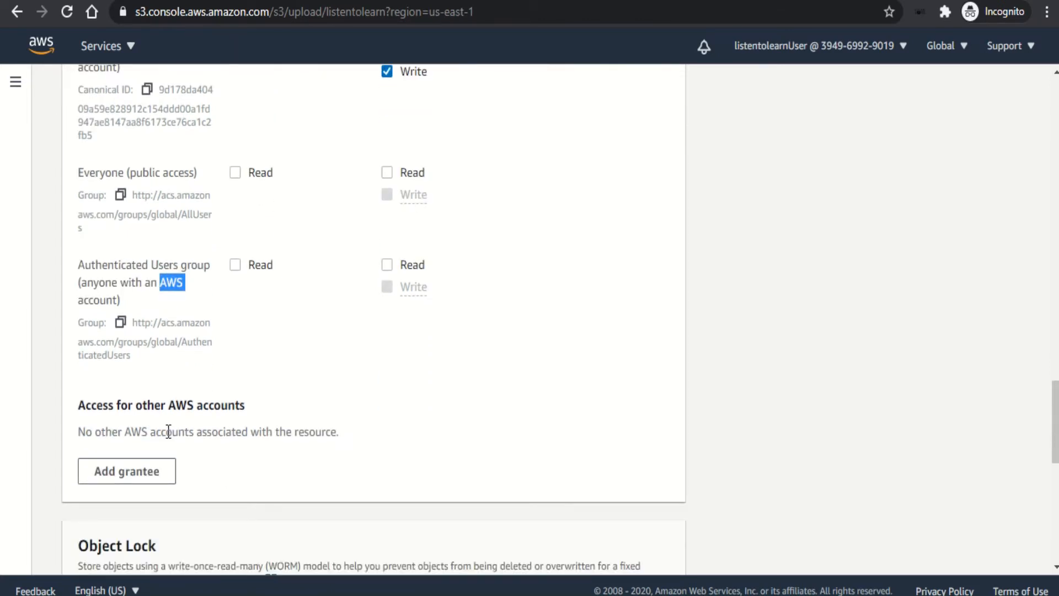
{"action": "left_click_drag", "start_coordinate": [85, 411], "coordinate": [240, 409]}
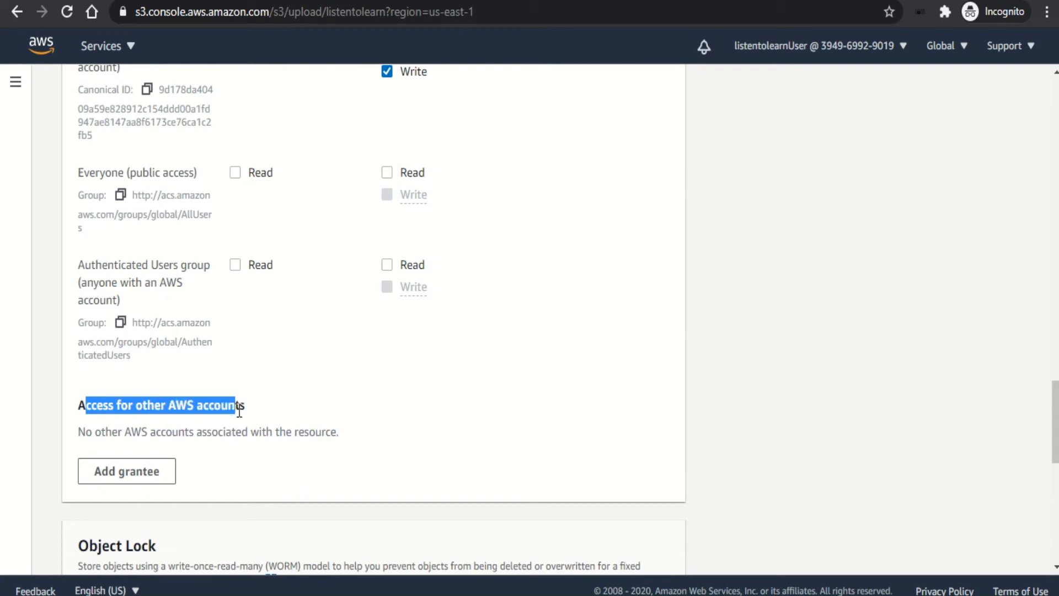
{"action": "left_click", "coordinate": [283, 417]}
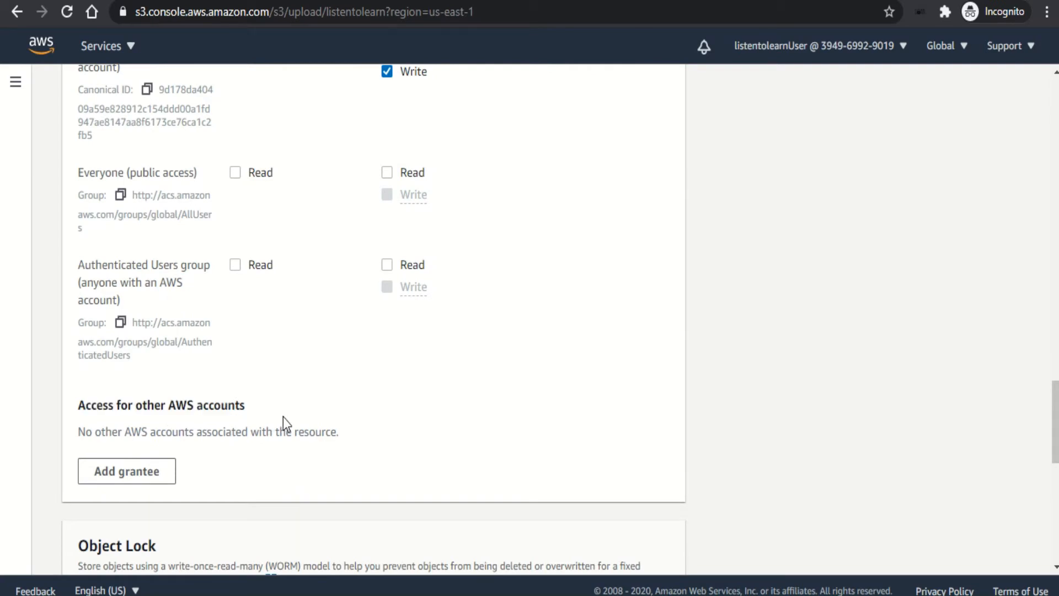
{"action": "scroll", "coordinate": [283, 417], "scroll_direction": "up", "scroll_amount": 4}
{"action": "scroll", "coordinate": [283, 417], "scroll_direction": "down", "scroll_amount": 7}
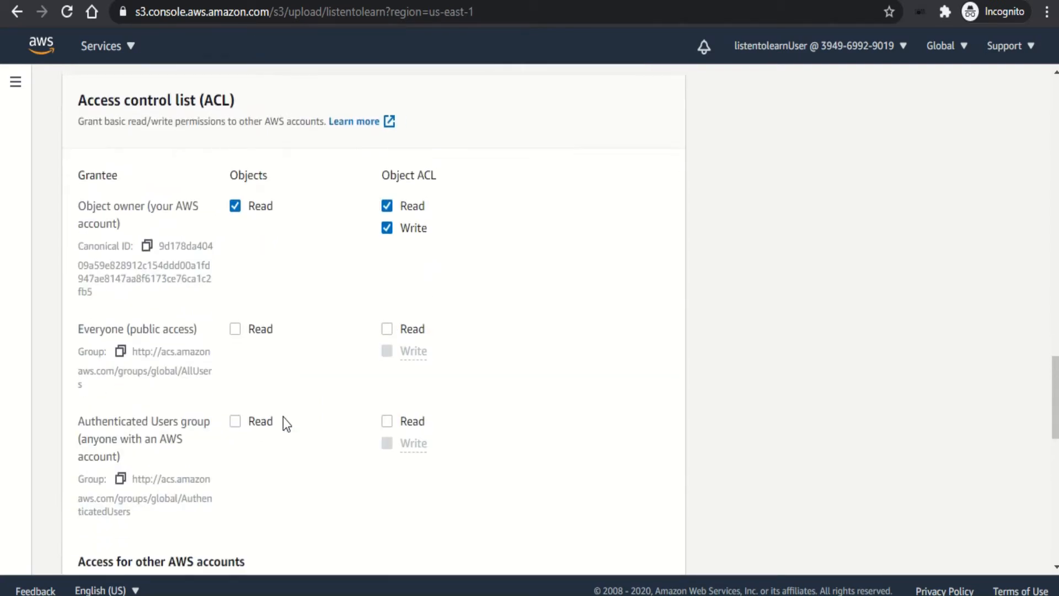
- Check the Object Lock, tags and metadata settings and upload the file to the bucket
{"action": "scroll", "coordinate": [283, 416], "scroll_direction": "down", "scroll_amount": 3}
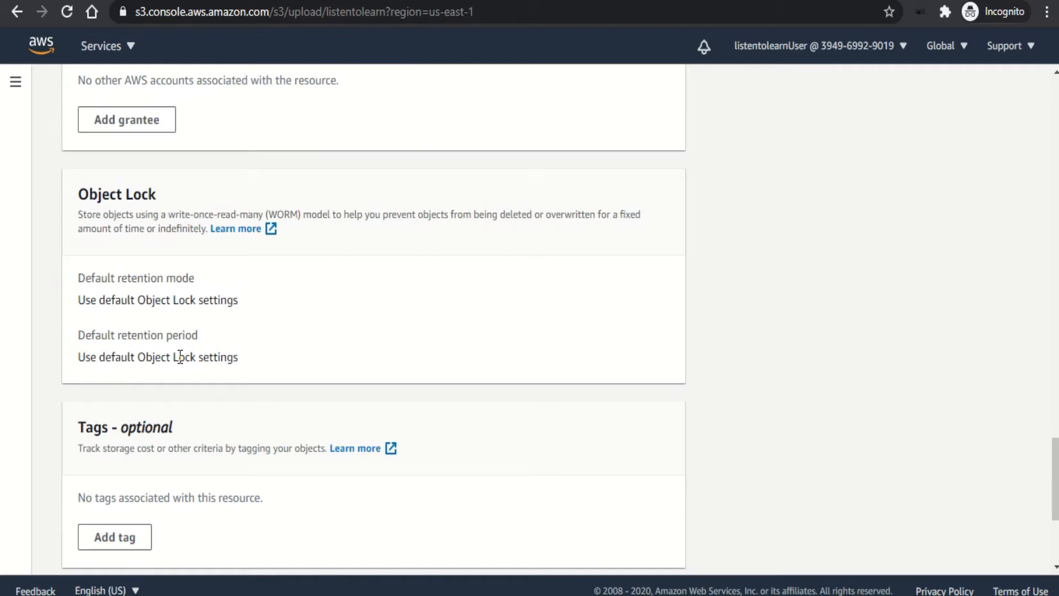
{"action": "scroll", "coordinate": [192, 336], "scroll_direction": "down", "scroll_amount": 5}
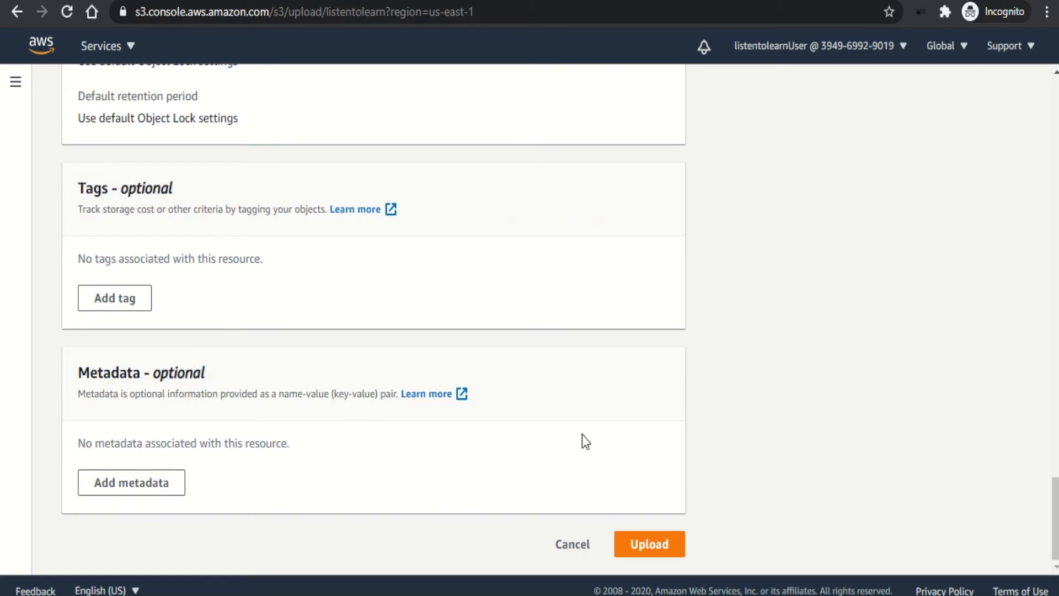
{"action": "left_click", "coordinate": [650, 545]}
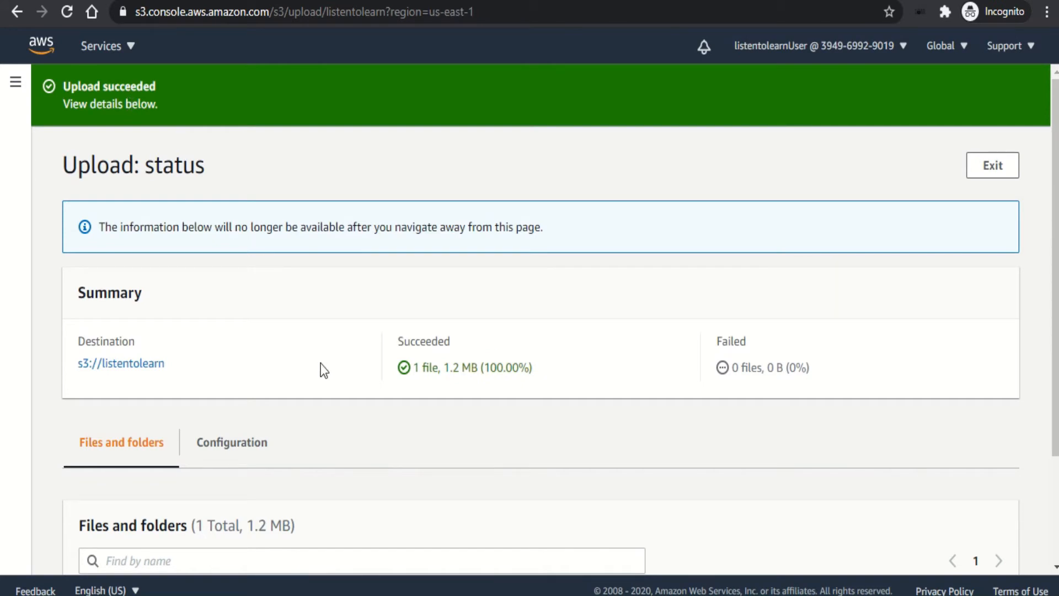
- Go to the uploaded Cloud Computing.png object's details from the upload status and open the file
{"action": "scroll", "coordinate": [350, 425], "scroll_direction": "down", "scroll_amount": 3}
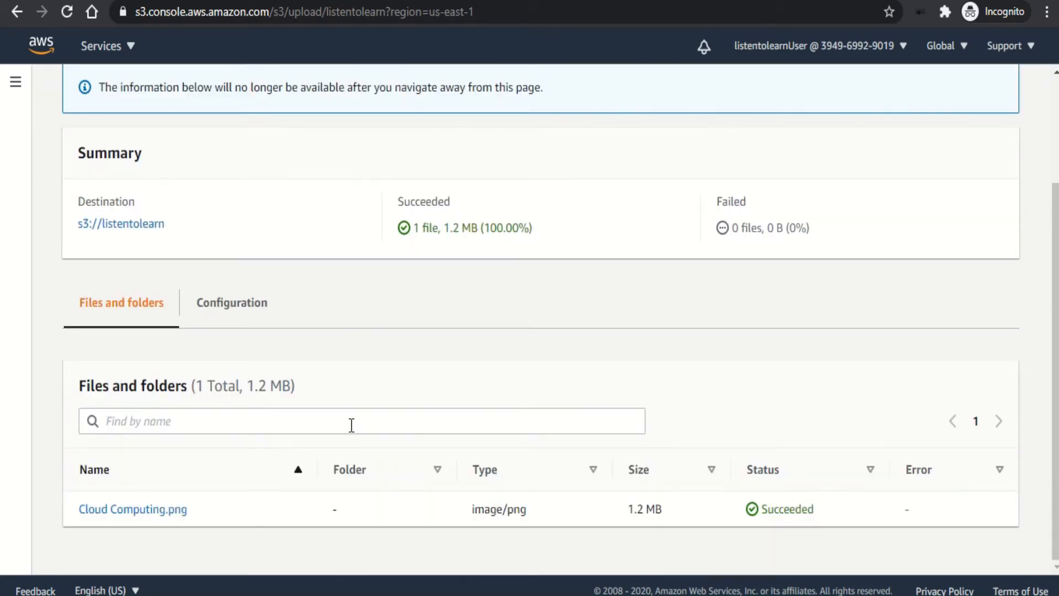
{"action": "left_click", "coordinate": [156, 512]}
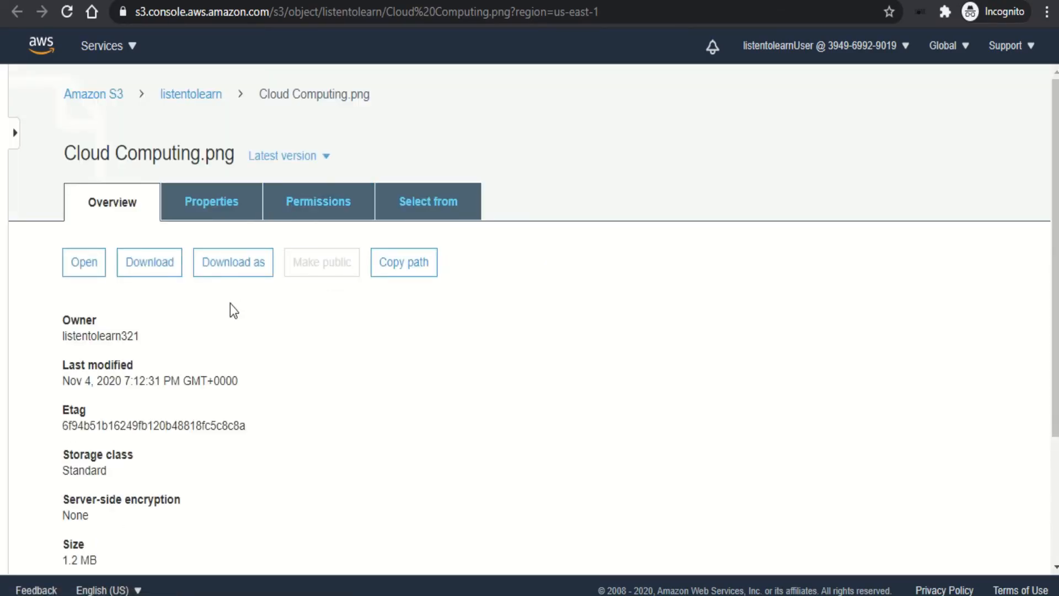
{"action": "left_click", "coordinate": [84, 262]}
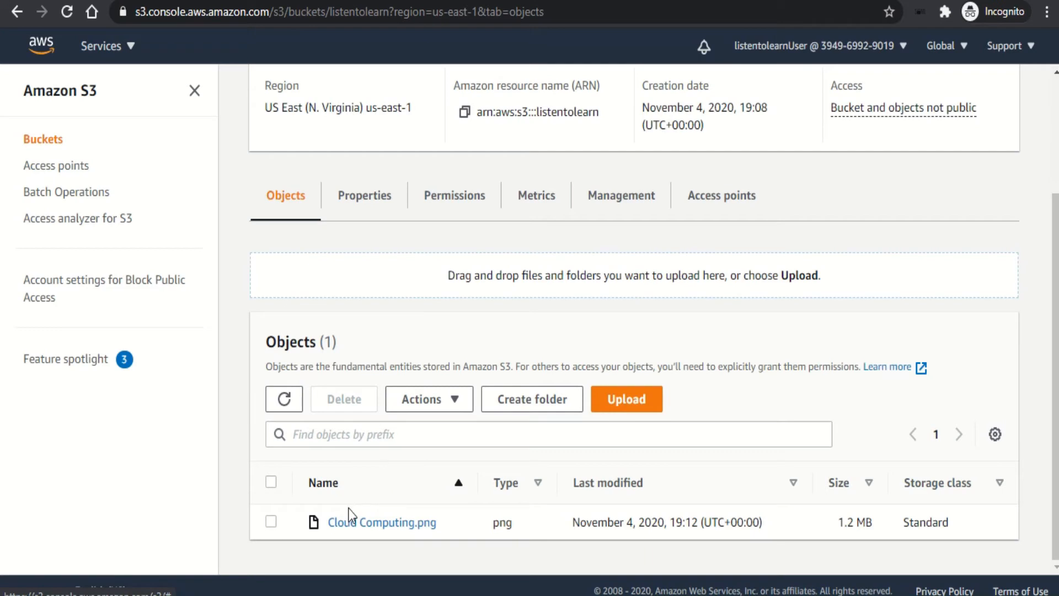
- Start editing the listentolearn bucket's policy from its permissions and open the AWS Policy Generator
{"action": "left_click", "coordinate": [453, 213]}
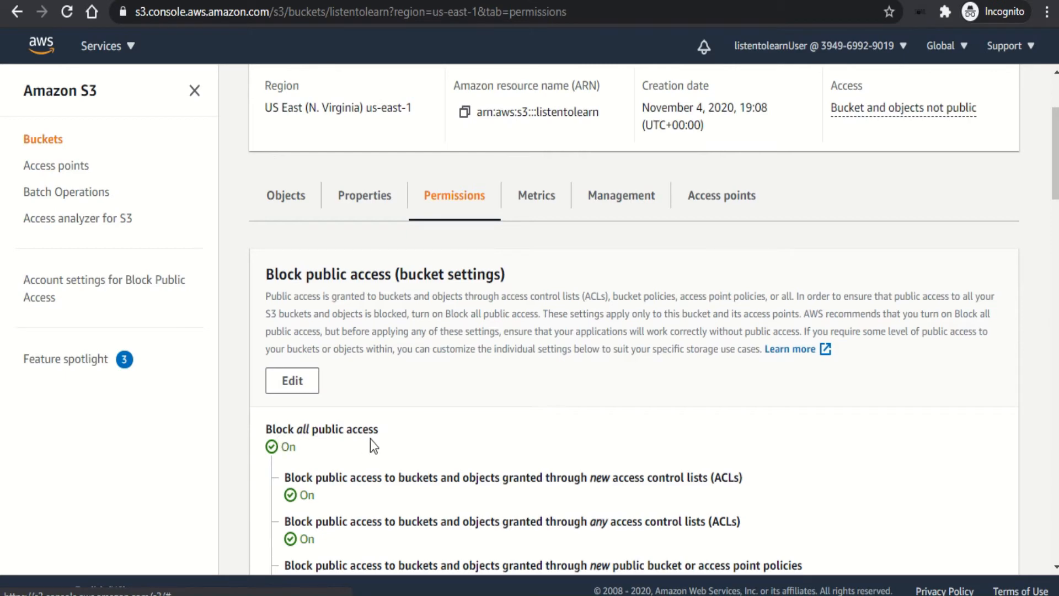
{"action": "left_click_drag", "start_coordinate": [1055, 198], "coordinate": [1055, 296]}
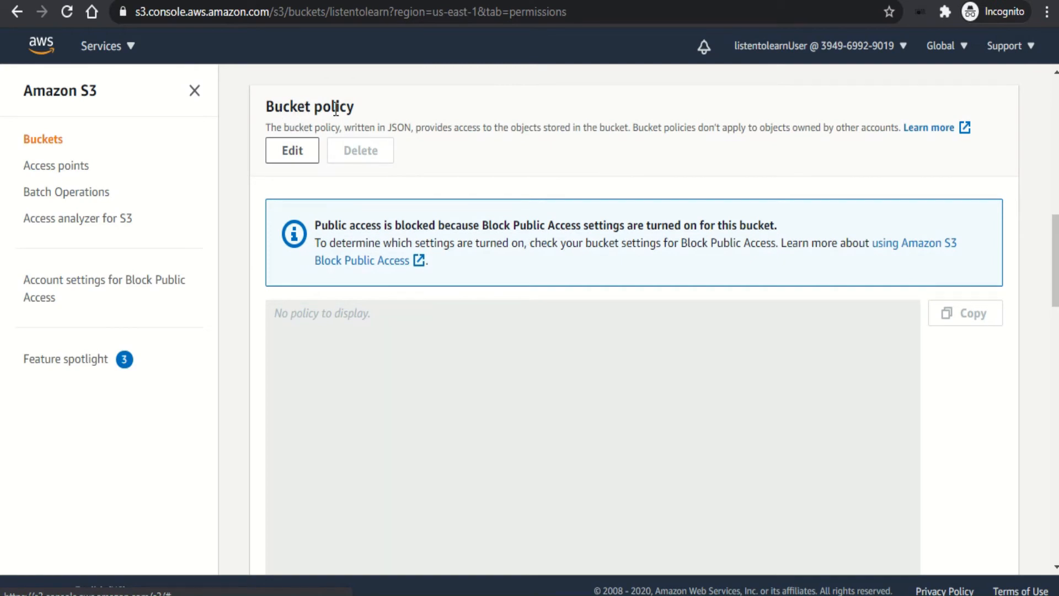
{"action": "left_click", "coordinate": [294, 154]}
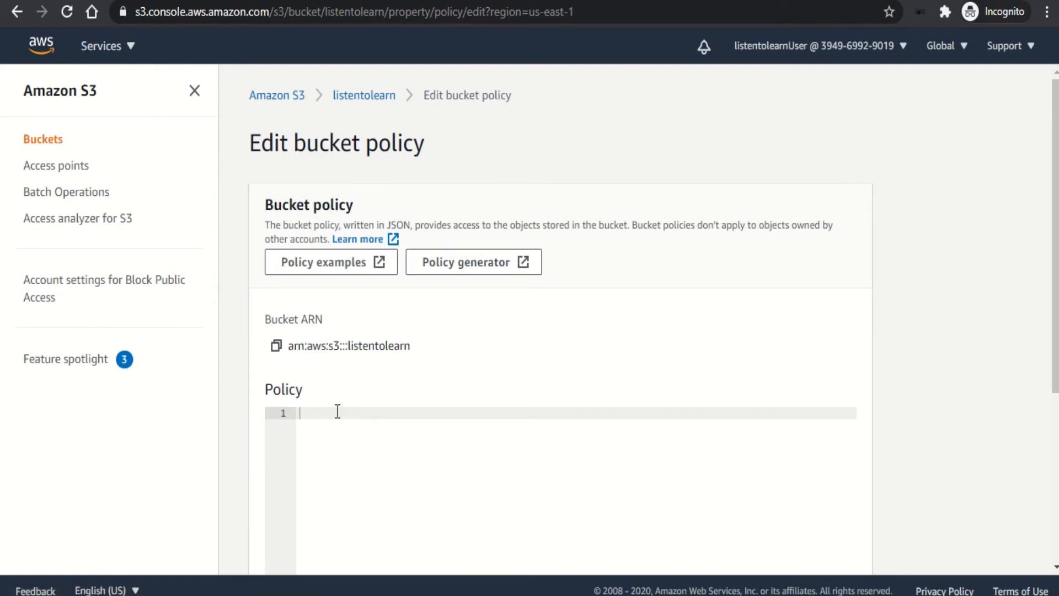
{"action": "left_click", "coordinate": [451, 265]}
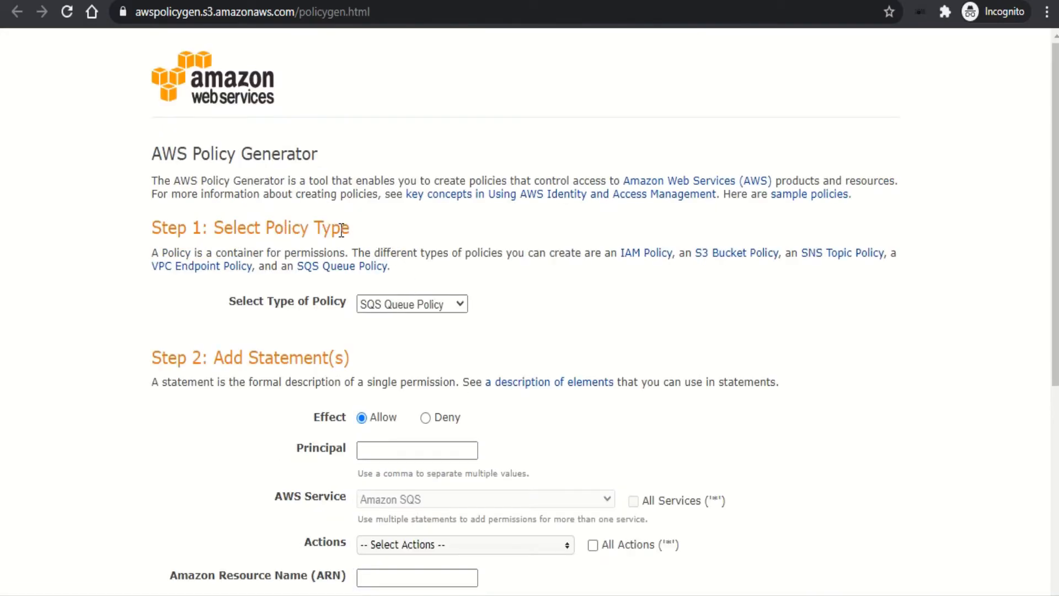
- Set the policy type to S3 Bucket Policy and the statement's effect to Deny
{"action": "left_click", "coordinate": [416, 309]}
{"action": "left_click", "coordinate": [418, 337]}
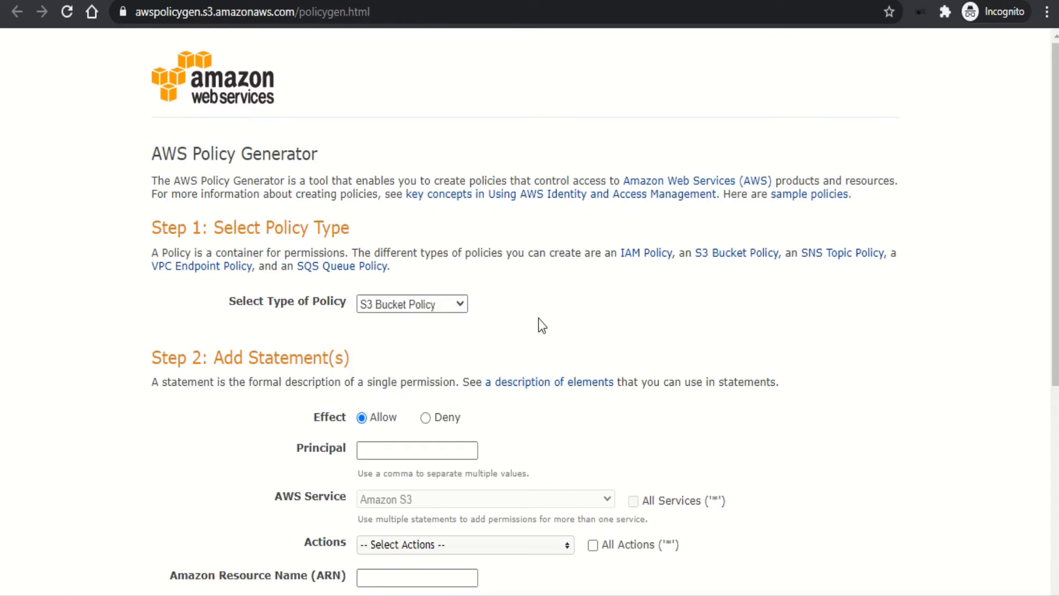
{"action": "scroll", "coordinate": [539, 319], "scroll_direction": "down", "scroll_amount": 3}
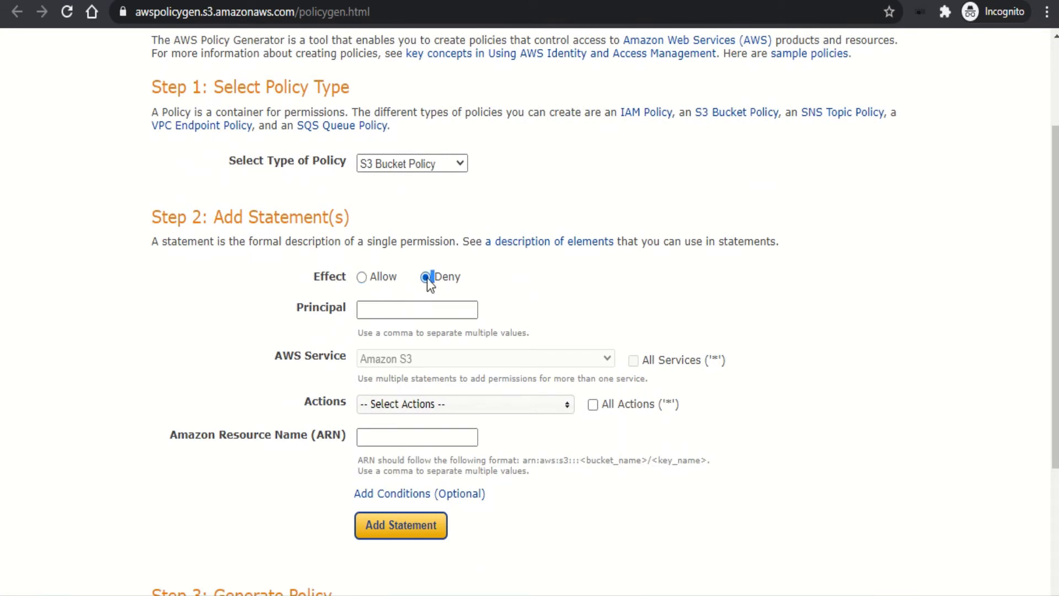
- Return to the bucket policy editor and duplicate its browser tab
{"action": "left_click", "coordinate": [119, 1]}
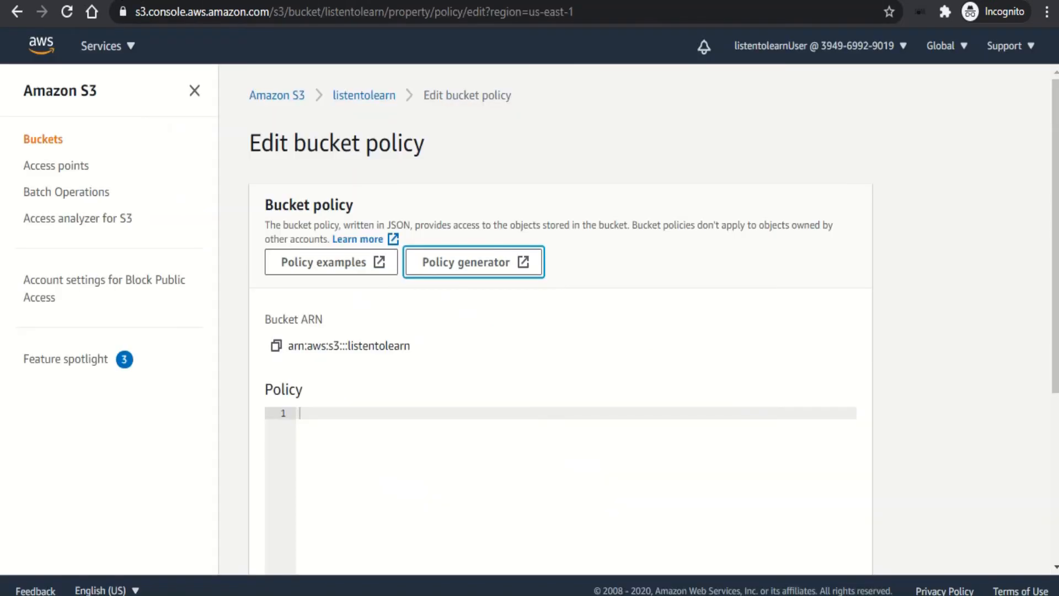
{"action": "right_click", "coordinate": [119, 2]}
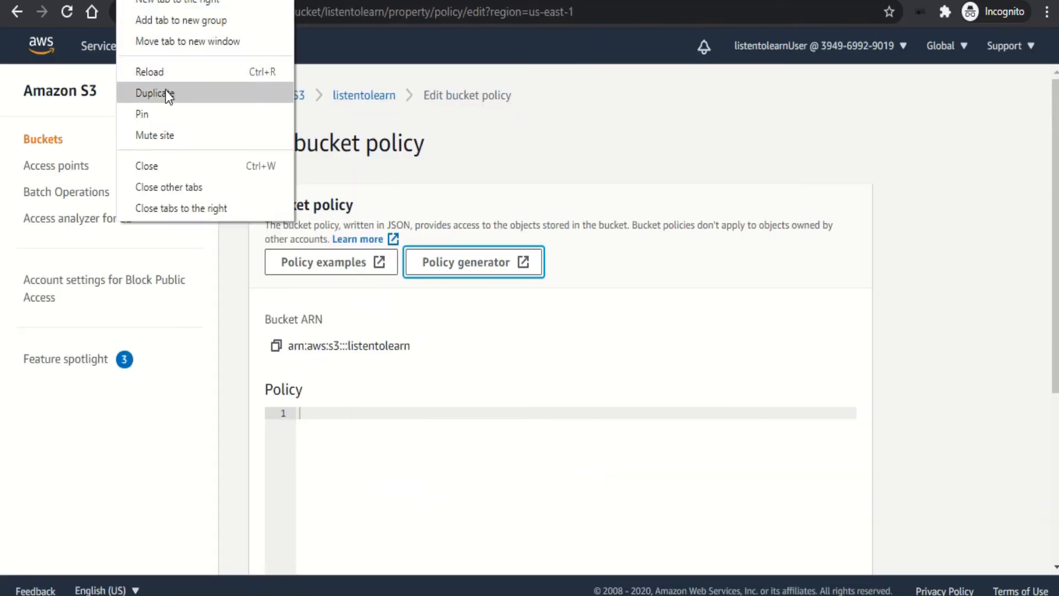
{"action": "left_click", "coordinate": [243, 70]}
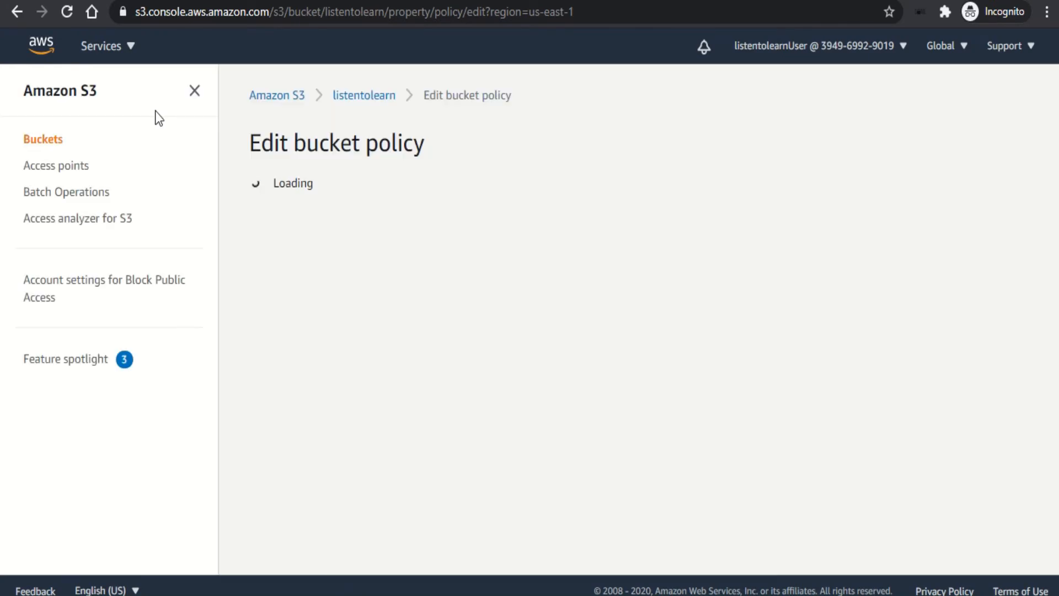
- Find the IAM service with the search term iam and open its list of users
{"action": "left_click", "coordinate": [119, 50]}
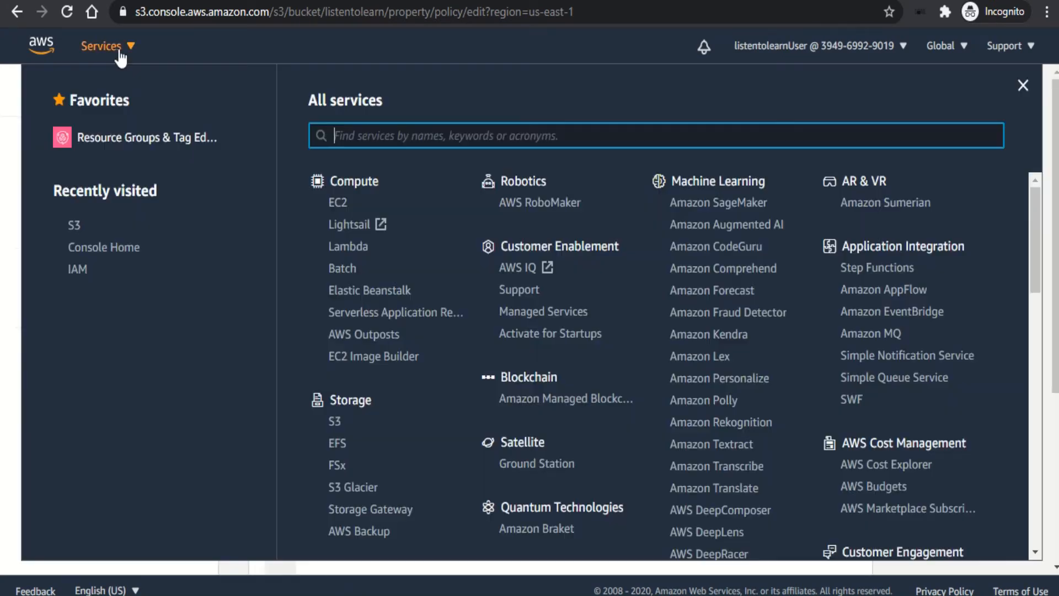
{"action": "type", "text": "iam"}
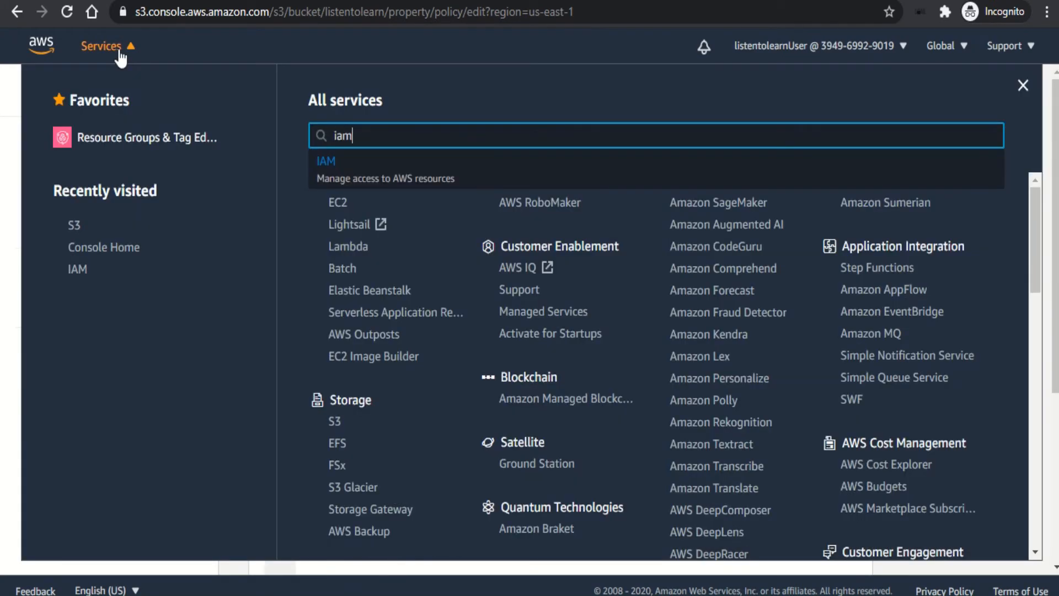
{"action": "left_click", "coordinate": [353, 176]}
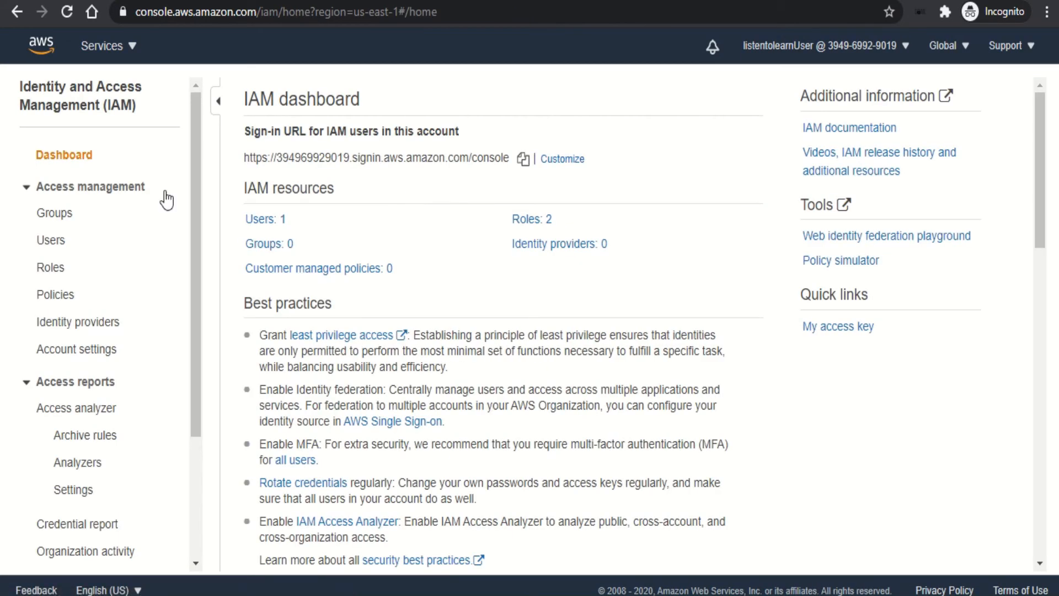
{"action": "left_click", "coordinate": [65, 242]}
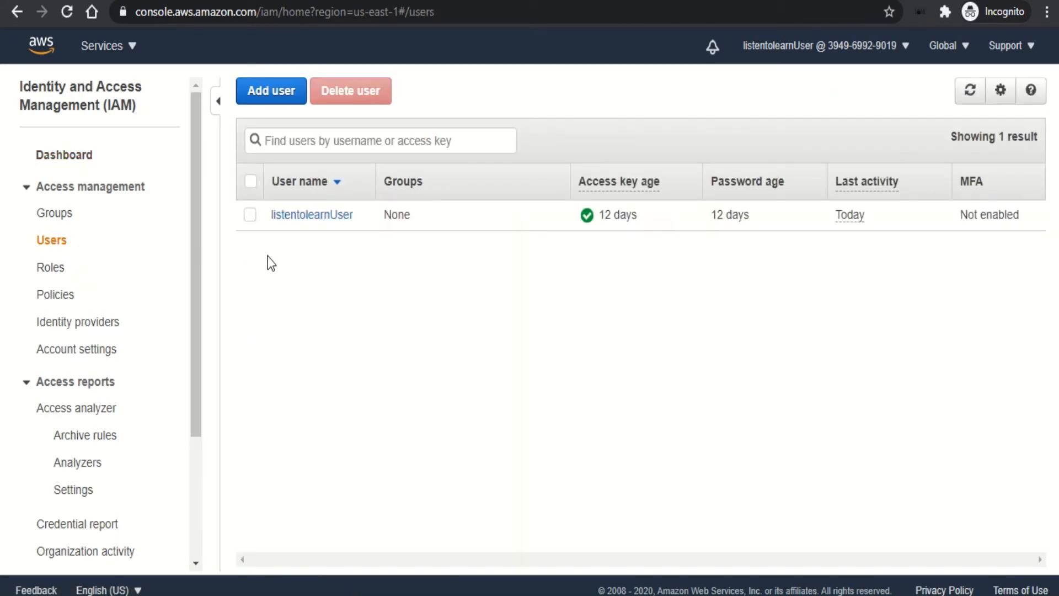
- Copy the ARN of the IAM user listentolearnUser and enter it as the statement's principal in the policy generator
{"action": "left_click", "coordinate": [323, 216]}
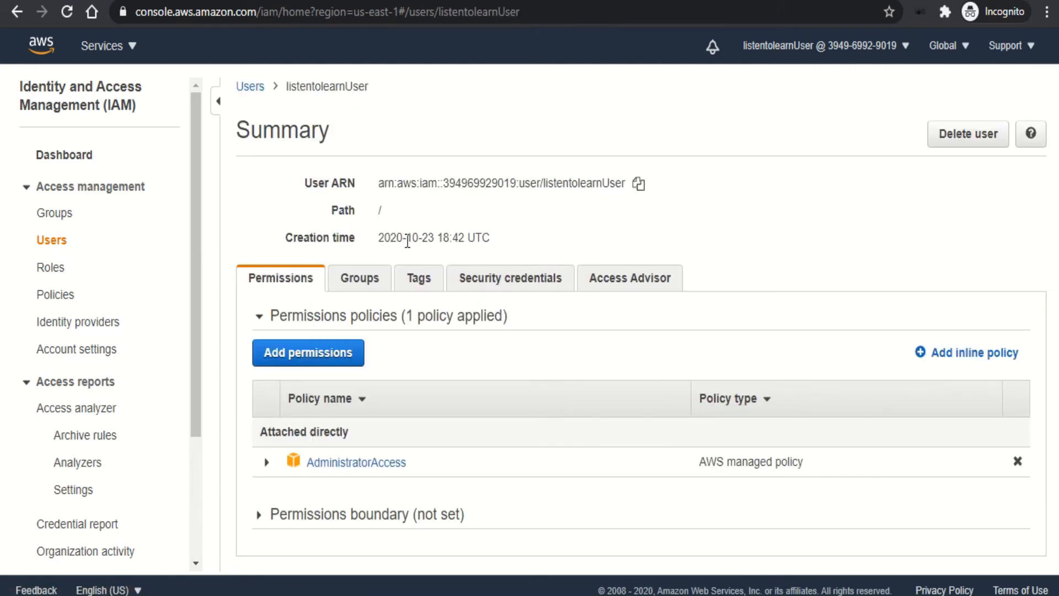
{"action": "left_click", "coordinate": [638, 183]}
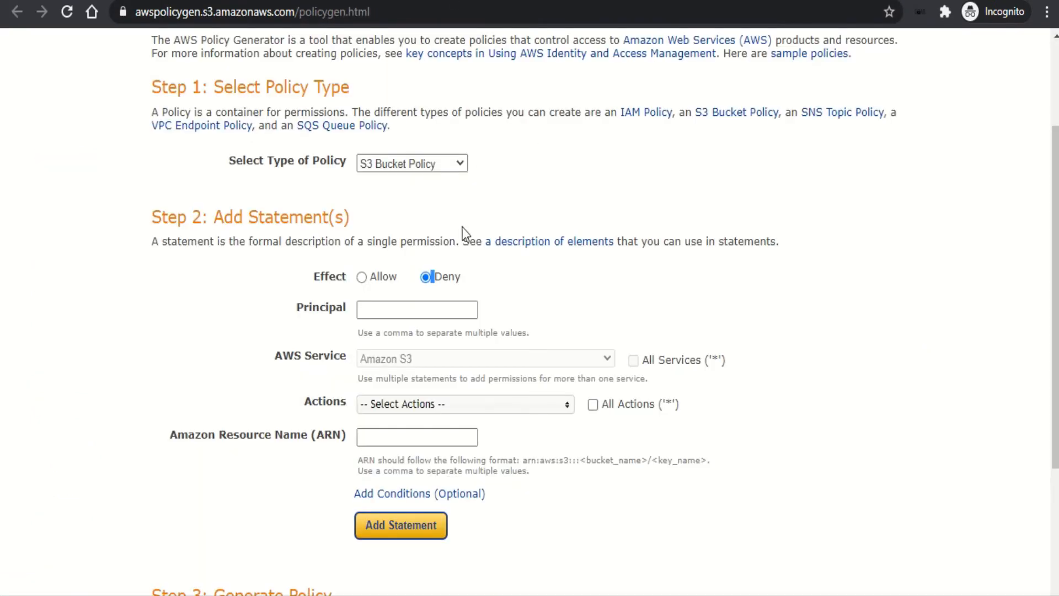
{"action": "left_click", "coordinate": [415, 308]}
{"action": "left_click", "coordinate": [413, 308]}
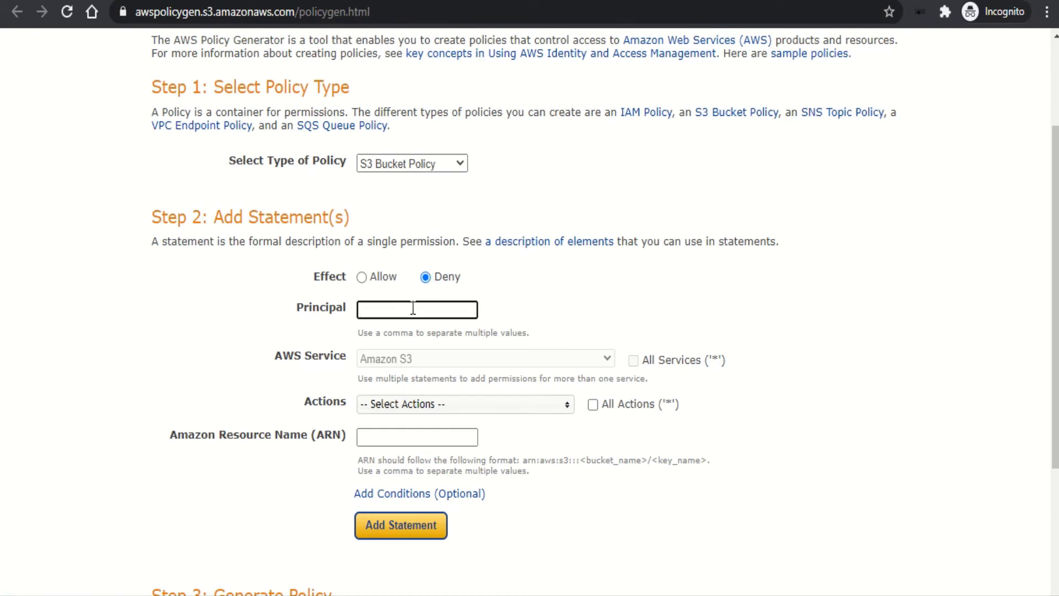
{"action": "key", "text": "ctrl+v"}
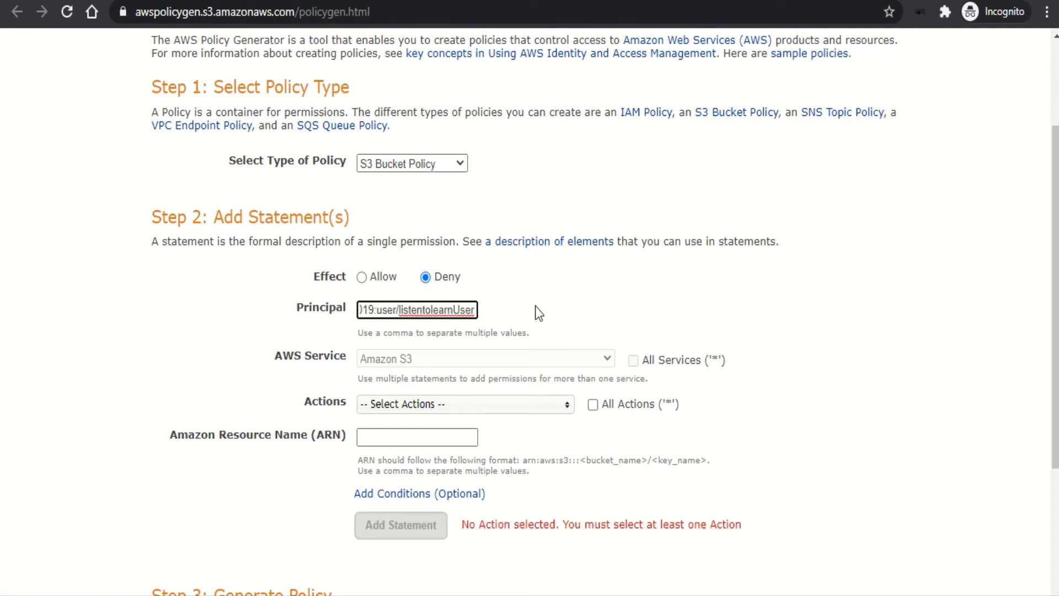
{"action": "left_click", "coordinate": [536, 307]}
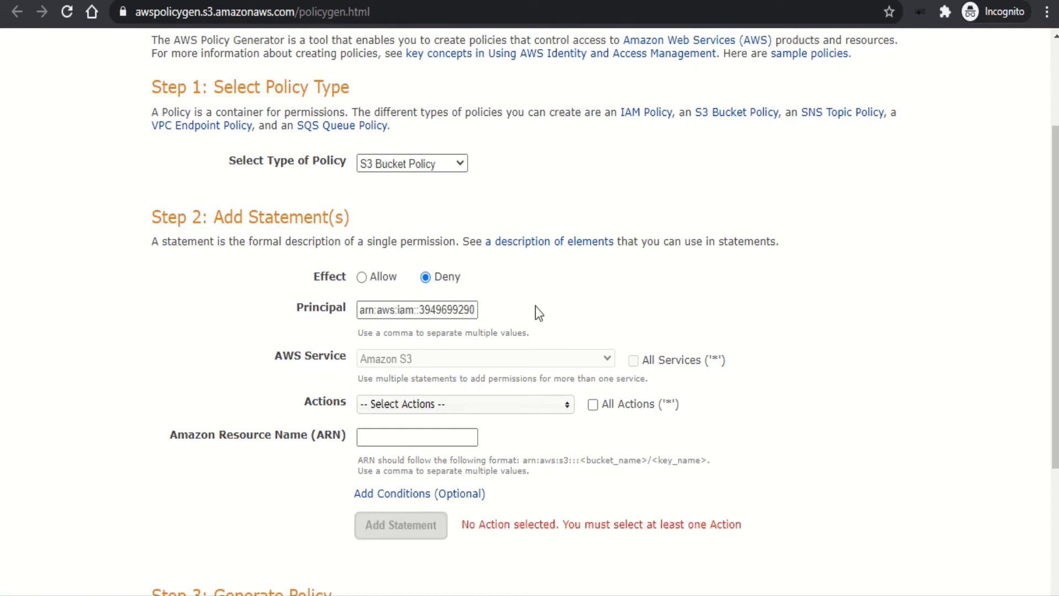
- Choose GetObject as the only action for the Deny statement in the policy generator
{"action": "left_click", "coordinate": [486, 404]}
{"action": "left_click_drag", "start_coordinate": [568, 440], "coordinate": [565, 492]}
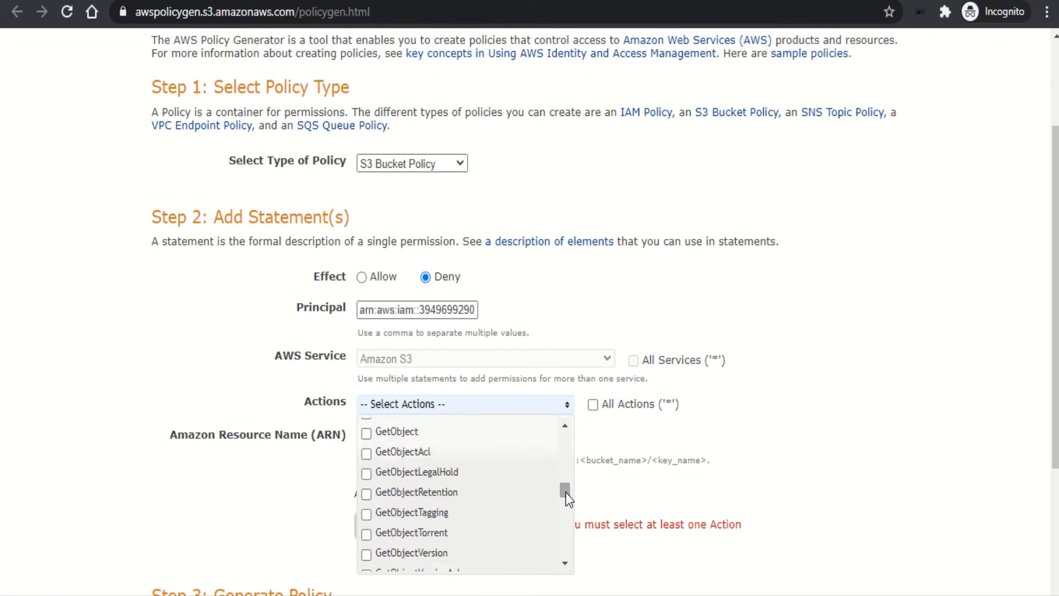
{"action": "left_click", "coordinate": [367, 434]}
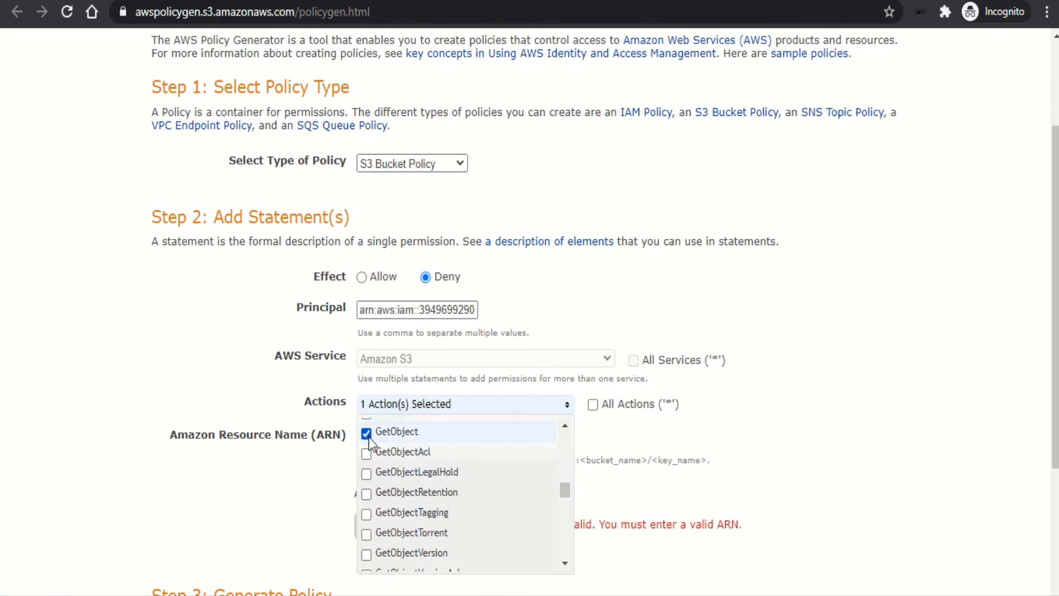
{"action": "left_click", "coordinate": [713, 485]}
{"action": "scroll", "coordinate": [713, 485], "scroll_direction": "down", "scroll_amount": 1}
{"action": "scroll", "coordinate": [712, 485], "scroll_direction": "down", "scroll_amount": 1}
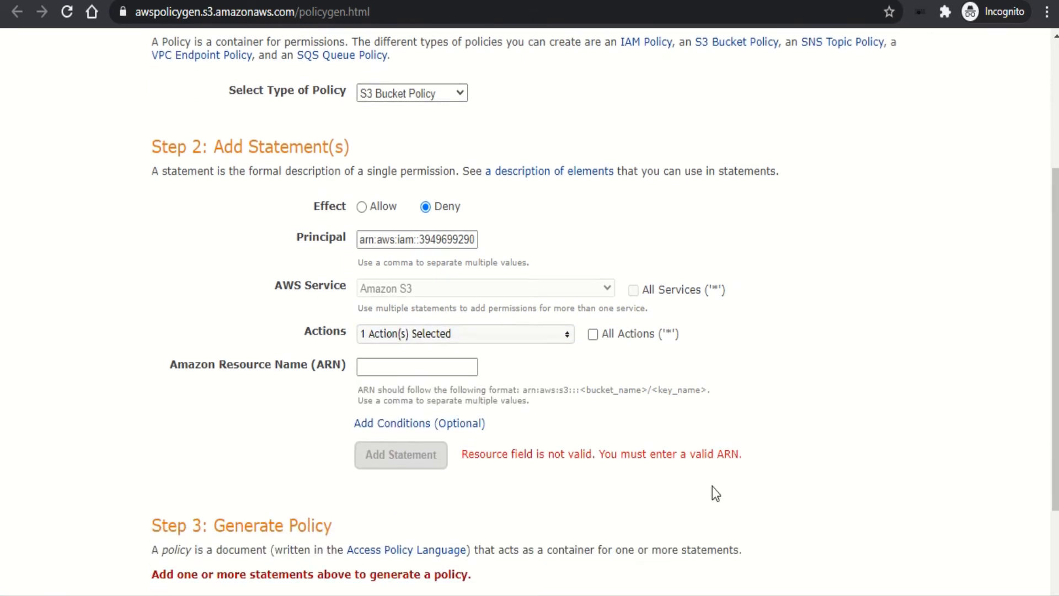
- Go to the S3 bucket list and copy the ARN of the listentolearn bucket
{"action": "left_click", "coordinate": [374, 367]}
{"action": "left_click", "coordinate": [270, 4]}
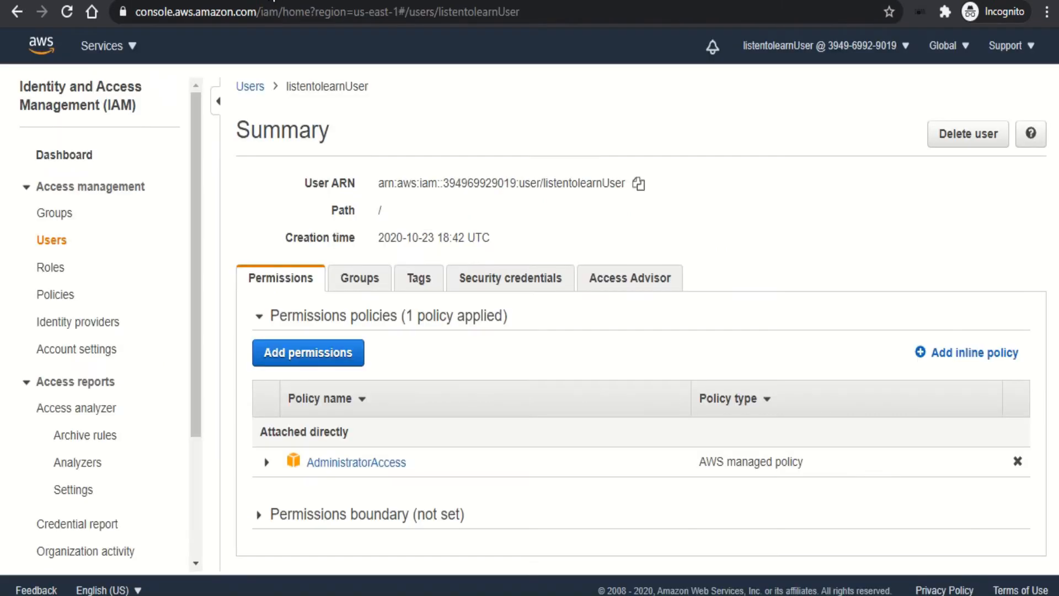
{"action": "left_click", "coordinate": [103, 63]}
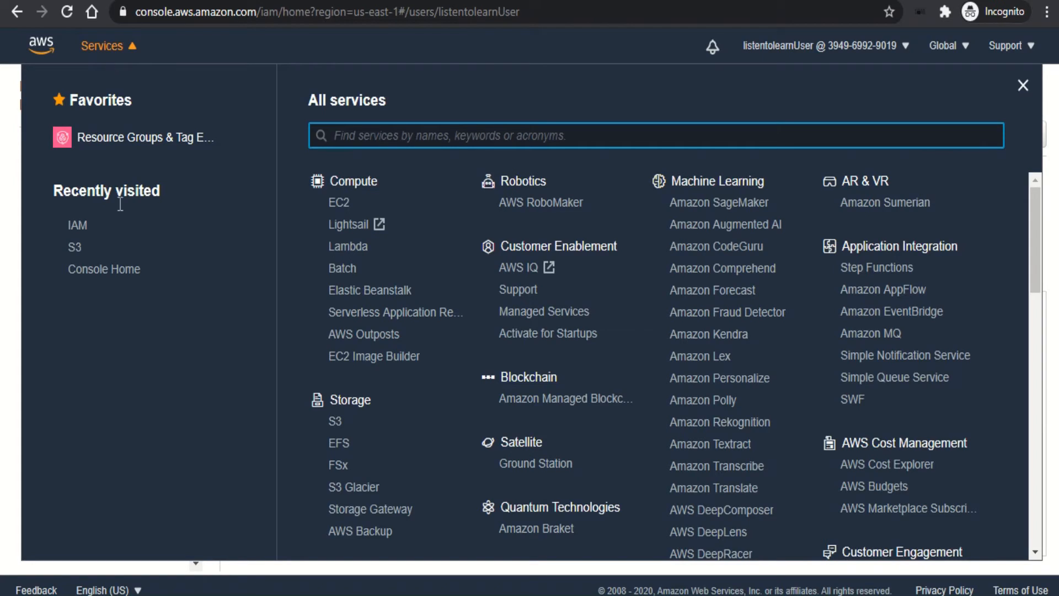
{"action": "left_click", "coordinate": [75, 246]}
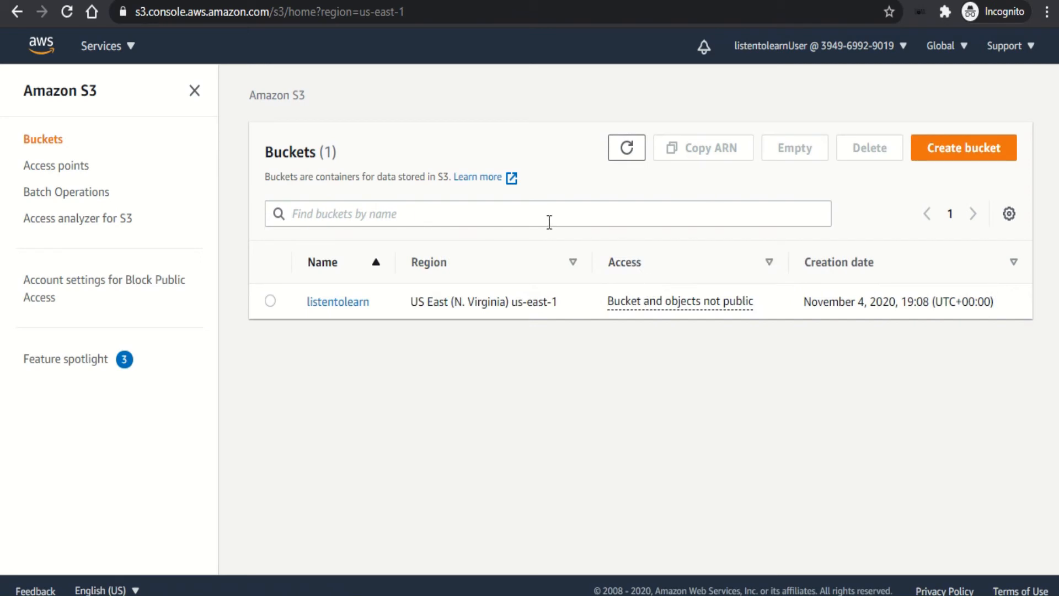
{"action": "left_click", "coordinate": [270, 302]}
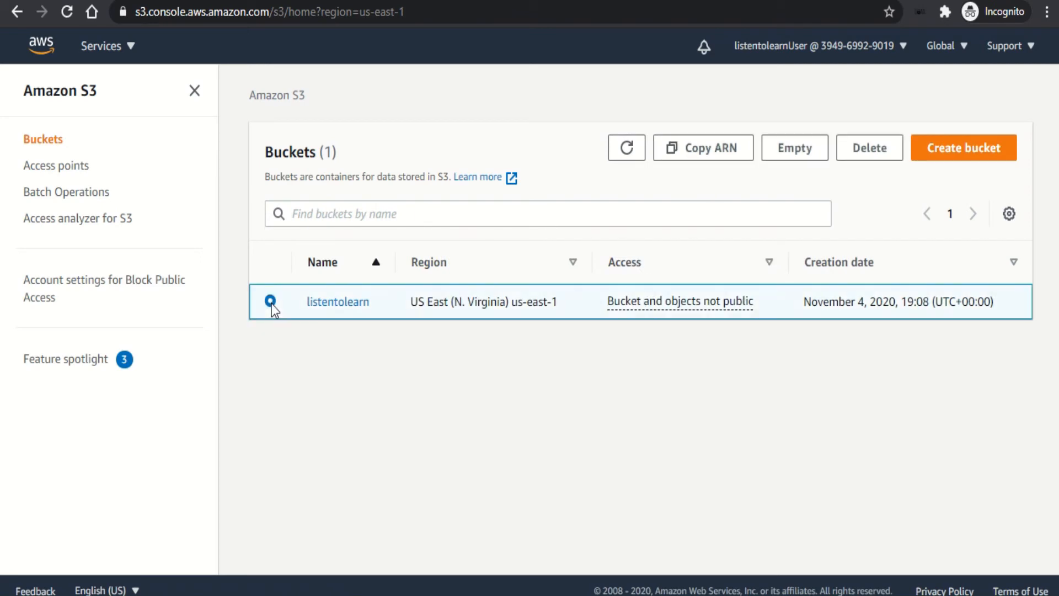
{"action": "left_click", "coordinate": [722, 156]}
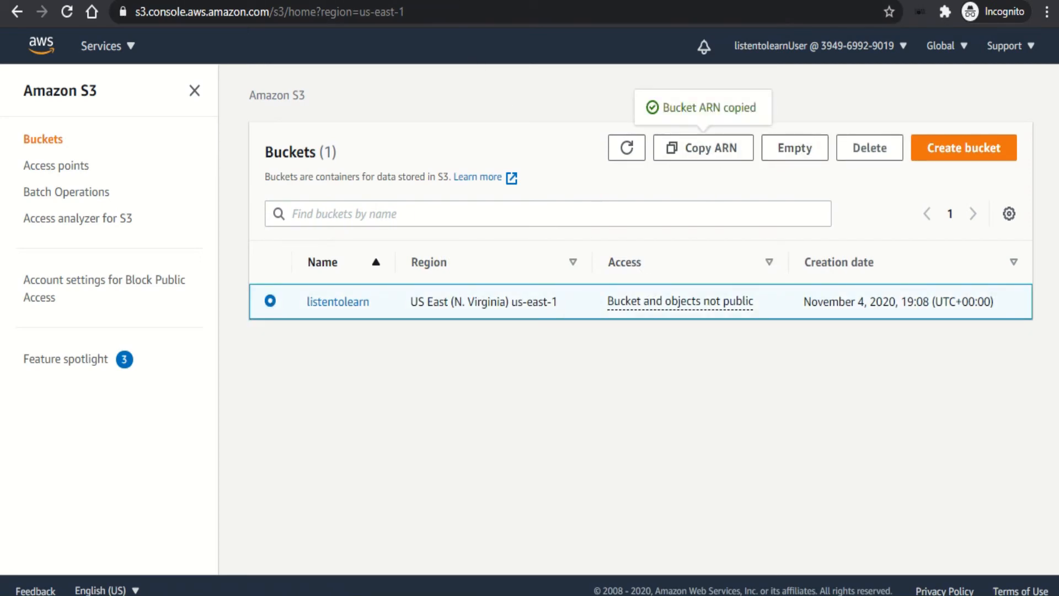
- Set the statement's Amazon Resource Name in the policy generator to arn:aws:s3:::listentolearn/Cloud Computing.png
{"action": "key", "text": "ctrl+Tab"}
{"action": "left_click", "coordinate": [411, 365]}
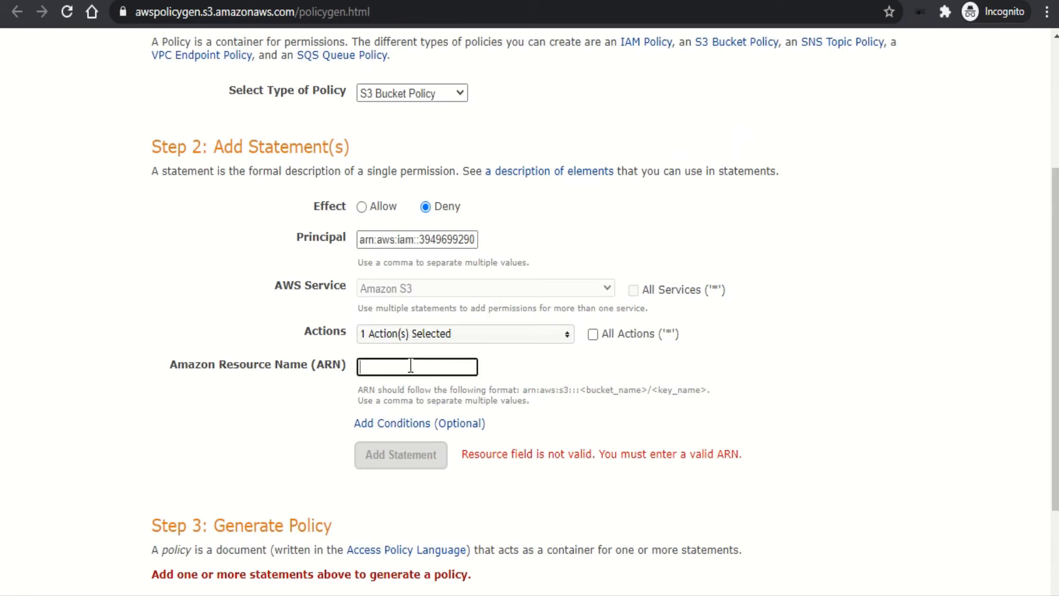
{"action": "key", "text": "ctrl+v"}
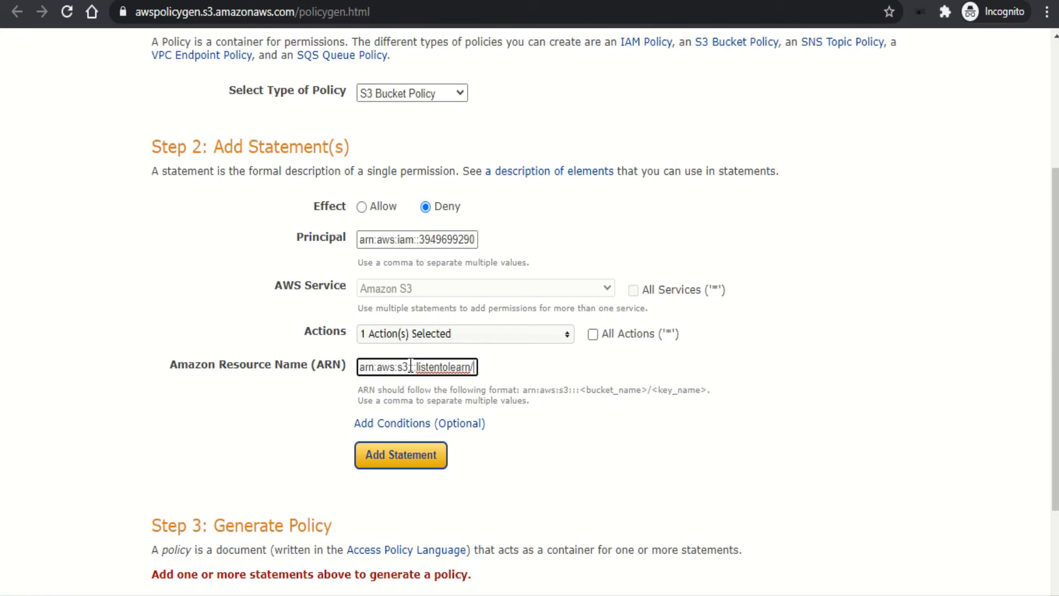
{"action": "type", "text": "Cloud Co"}
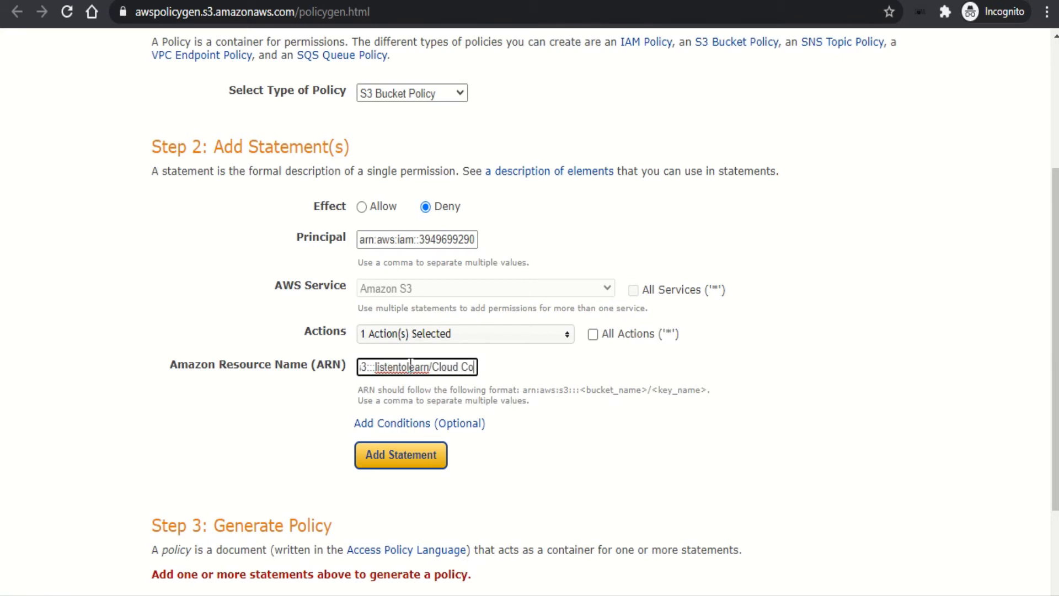
{"action": "type", "text": "mputing"}
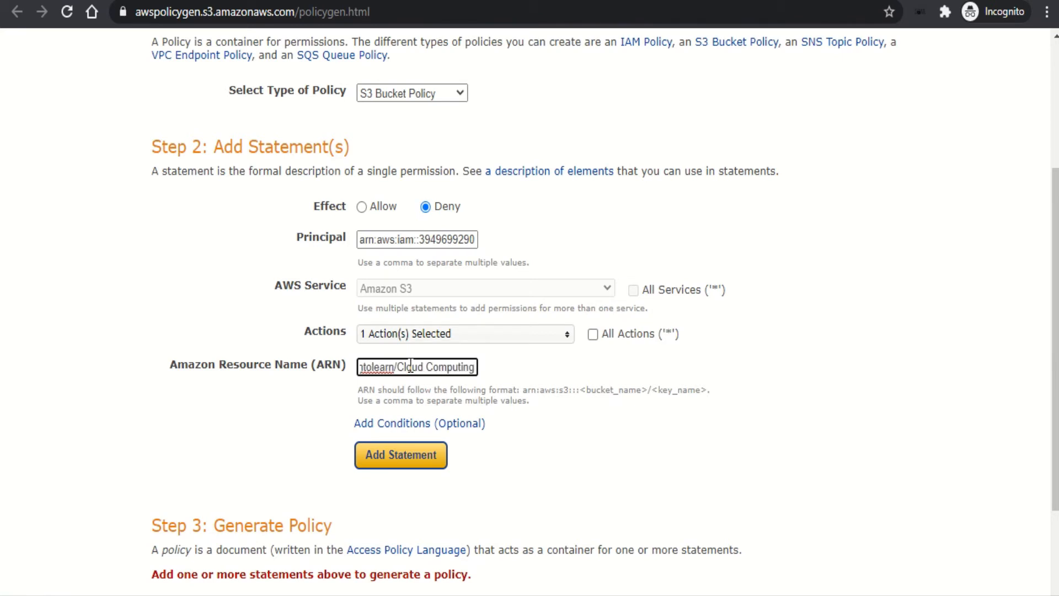
{"action": "type", "text": ".png"}
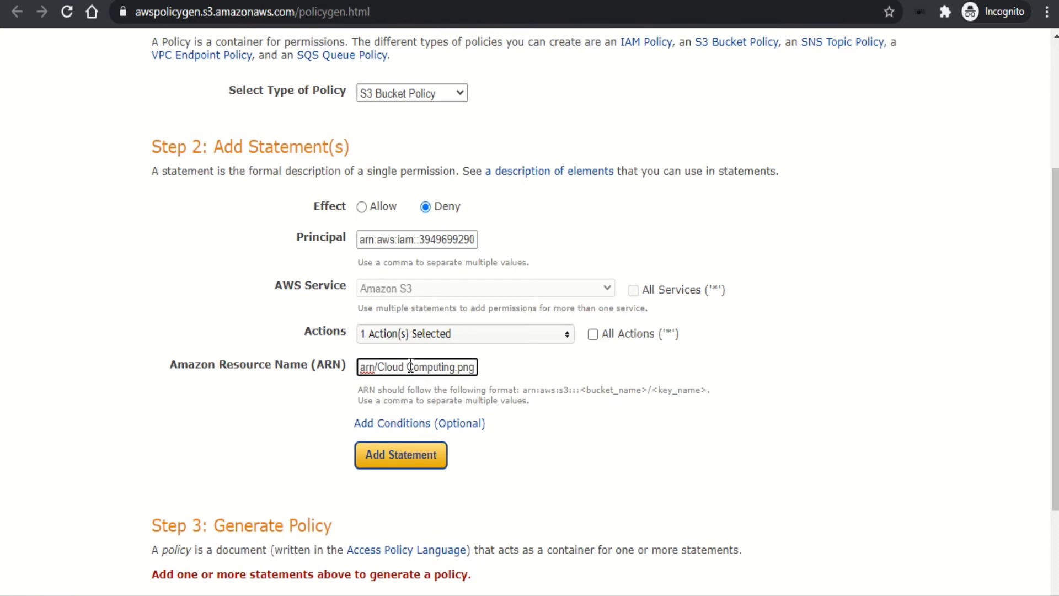
- Add the Deny statement to the policy and generate the policy JSON document
{"action": "left_click", "coordinate": [403, 465]}
{"action": "scroll", "coordinate": [406, 469], "scroll_direction": "down", "scroll_amount": 5}
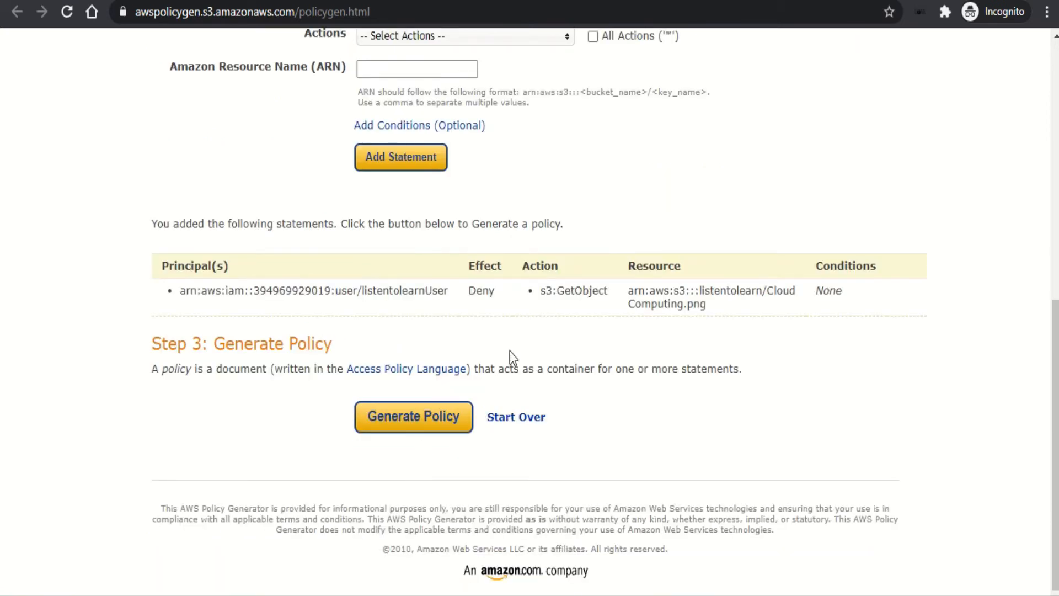
{"action": "left_click", "coordinate": [429, 422]}
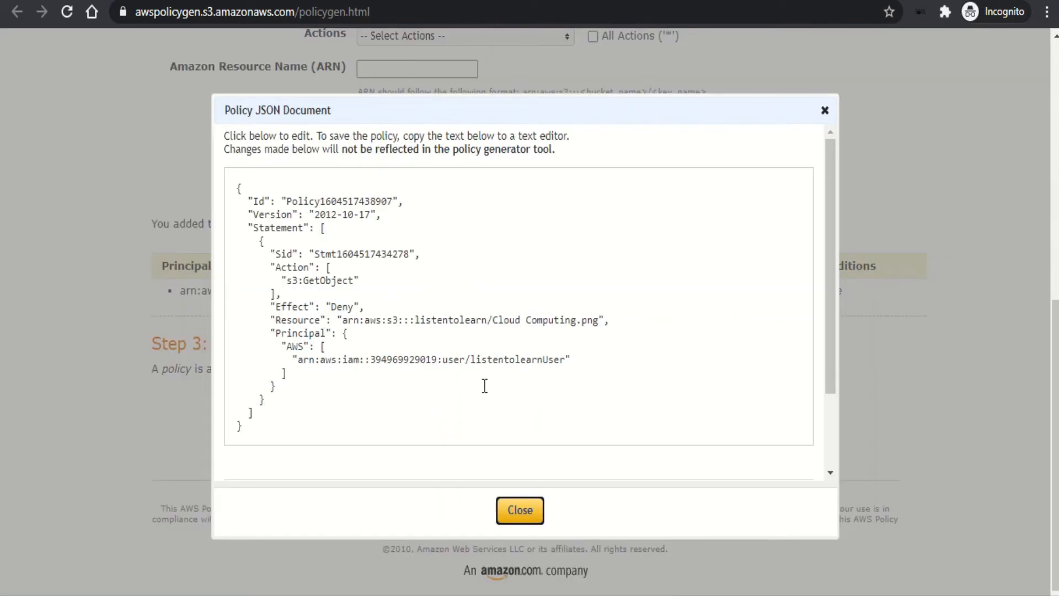
- Examine the policy ID, statement ID, effect, resource and principal entries in the generated policy JSON
{"action": "left_click", "coordinate": [396, 402]}
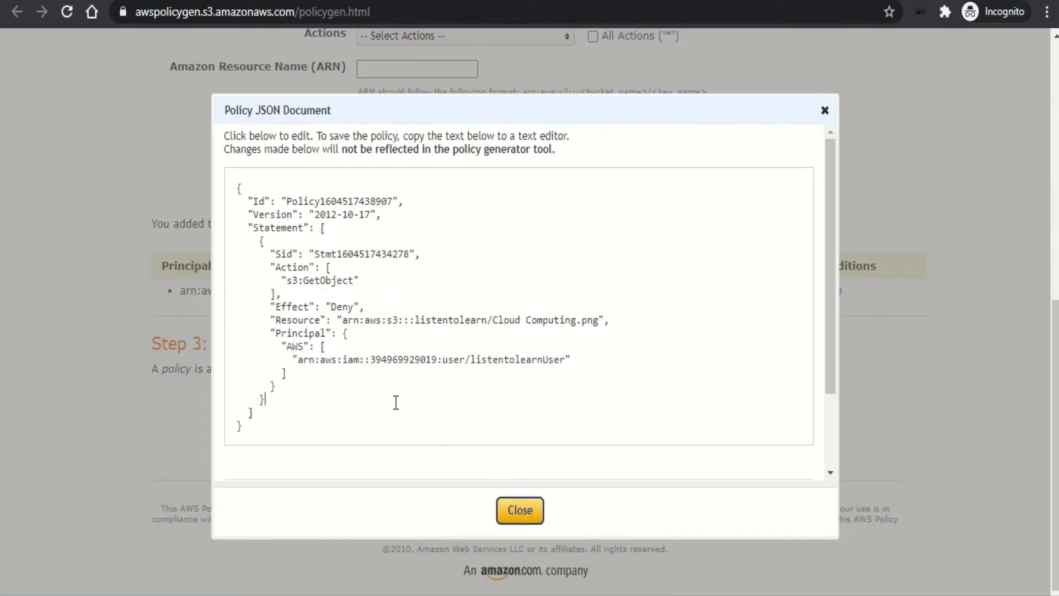
{"action": "double_click", "coordinate": [331, 202]}
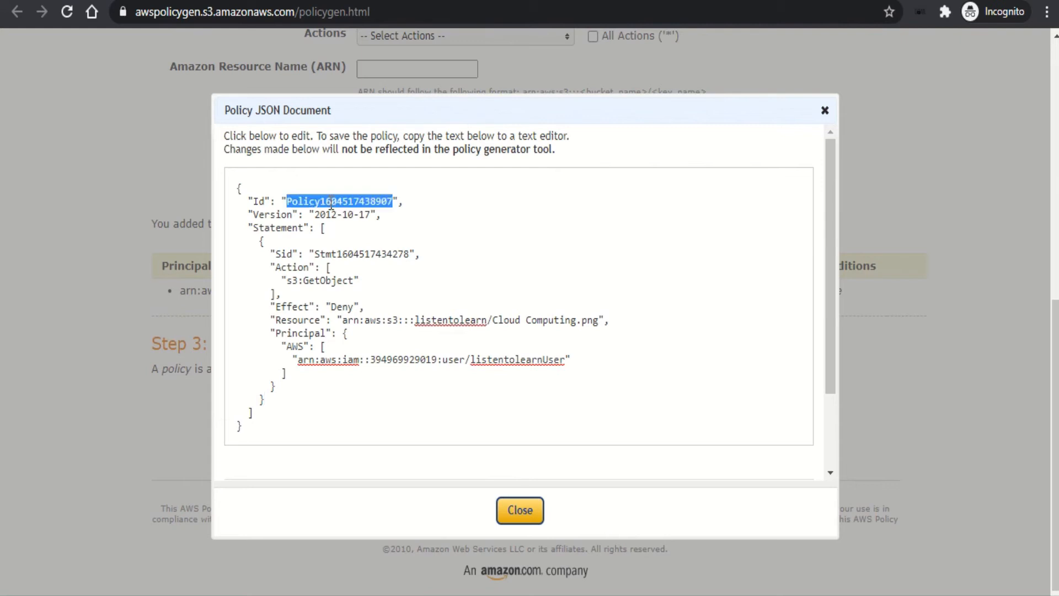
{"action": "double_click", "coordinate": [348, 253]}
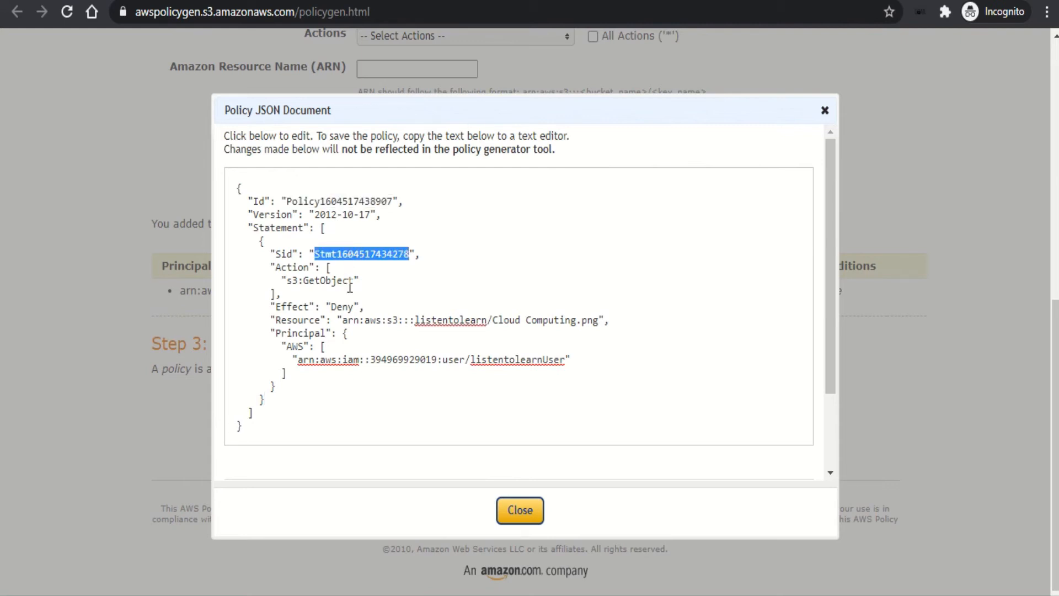
{"action": "left_click_drag", "start_coordinate": [275, 307], "coordinate": [357, 306]}
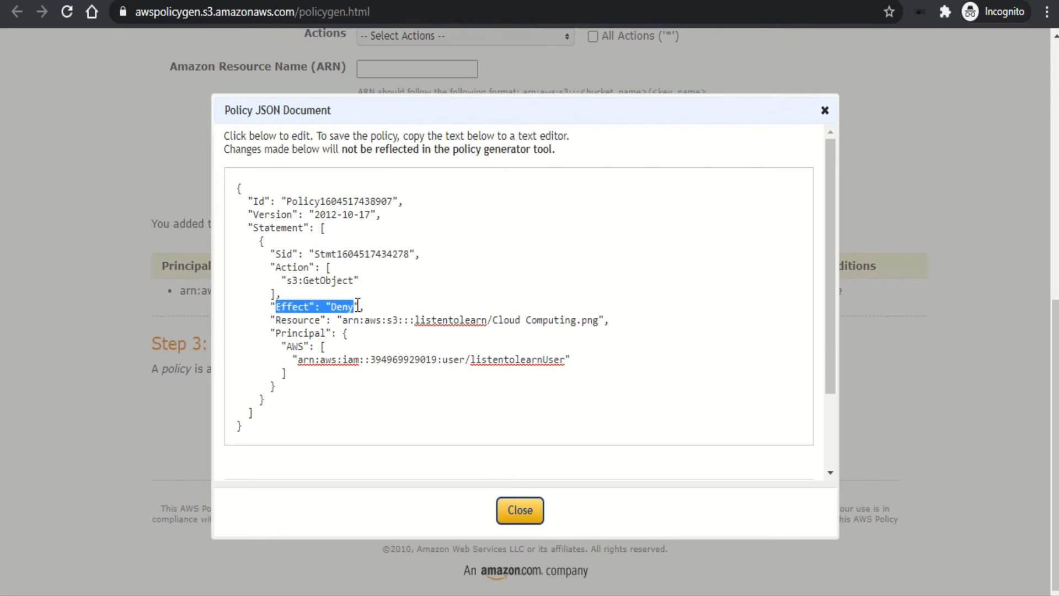
{"action": "left_click_drag", "start_coordinate": [269, 320], "coordinate": [335, 326]}
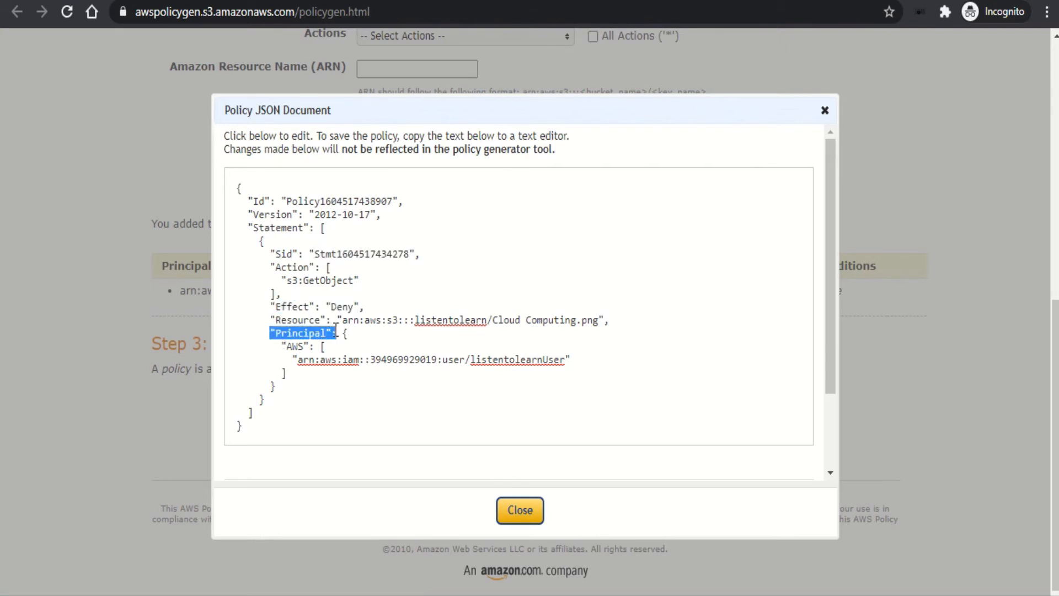
{"action": "left_click", "coordinate": [284, 413]}
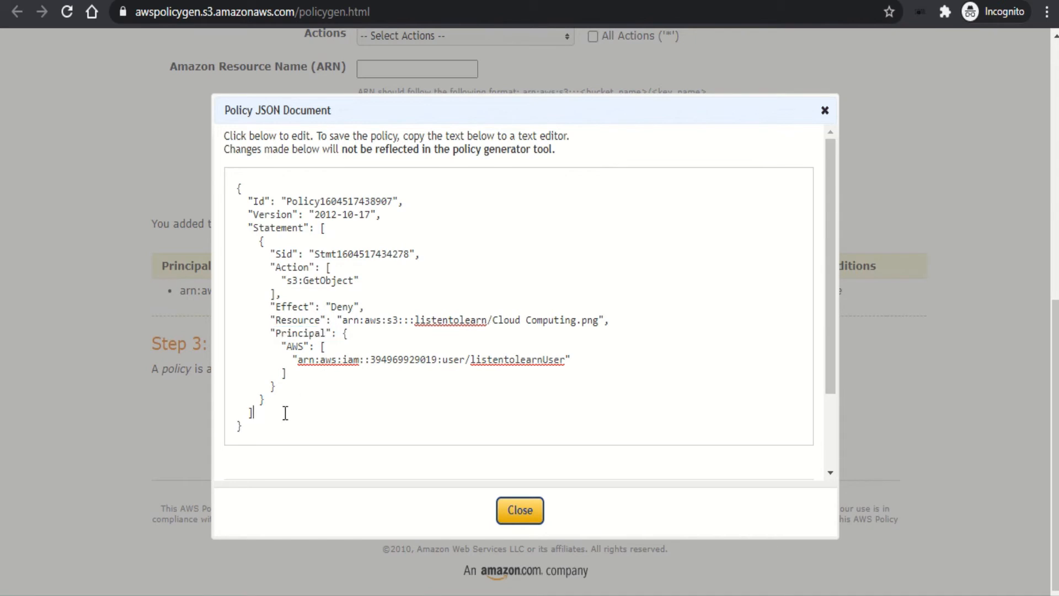
- Copy the whole generated policy JSON into the listentolearn bucket's policy editor and save the changes
{"action": "key", "text": "ctrl+a"}
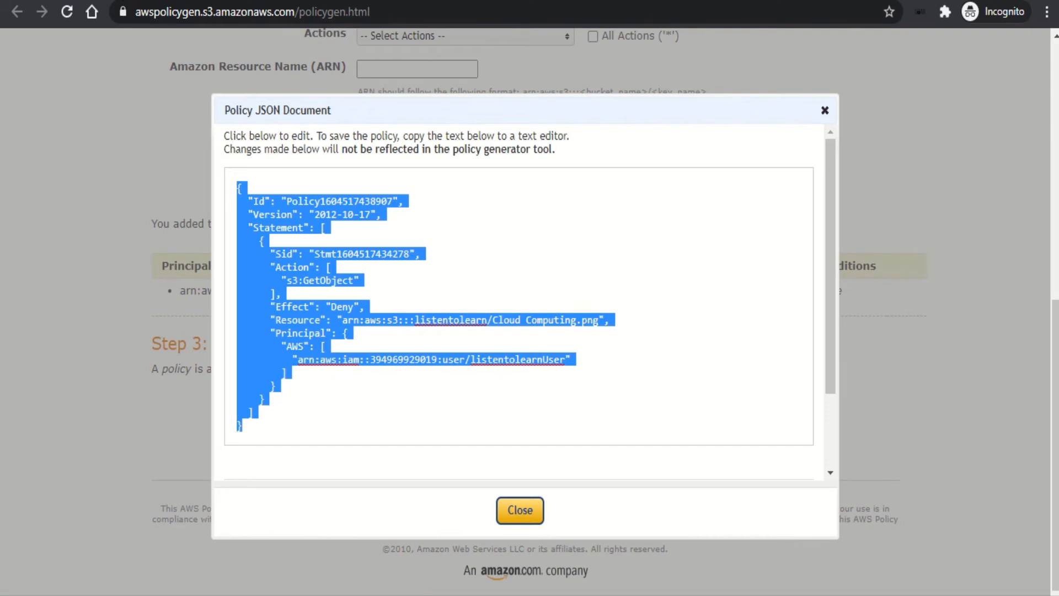
{"action": "key", "text": "ctrl+Tab"}
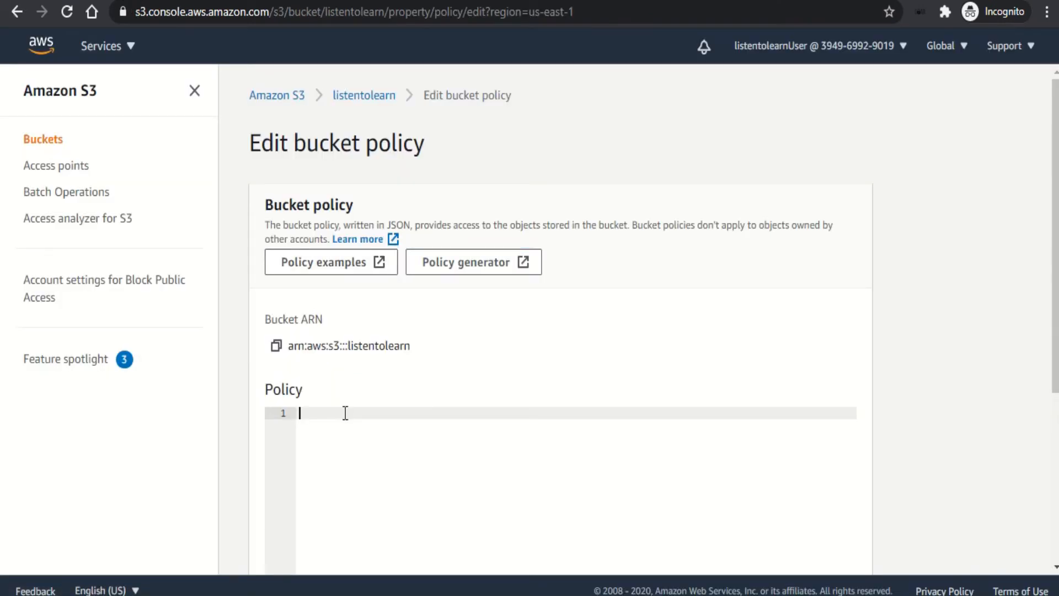
{"action": "left_click", "coordinate": [346, 412]}
{"action": "key", "text": "ctrl+v"}
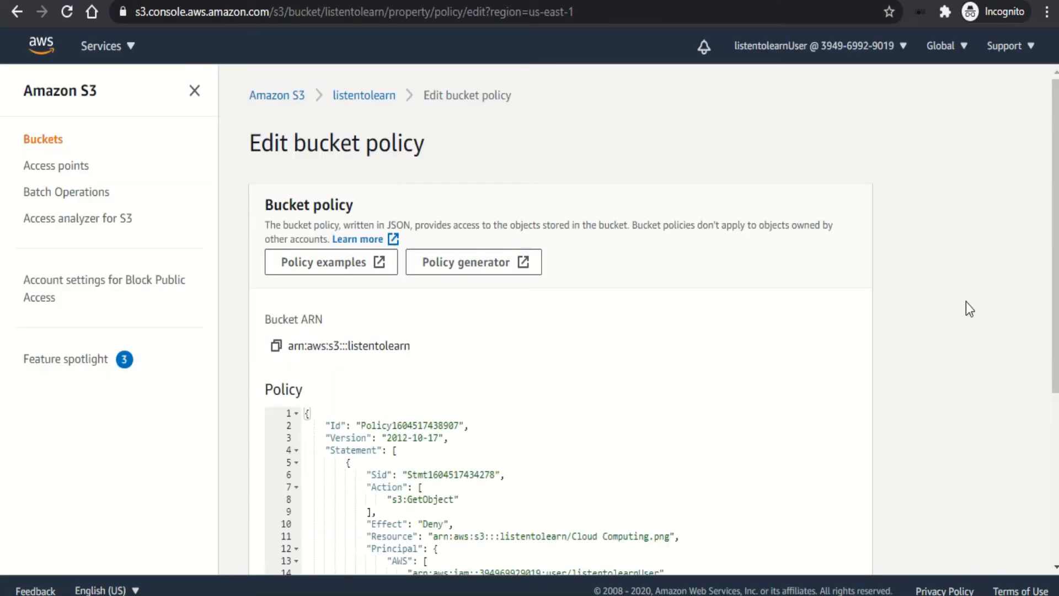
{"action": "left_click_drag", "start_coordinate": [1056, 281], "coordinate": [1056, 447]}
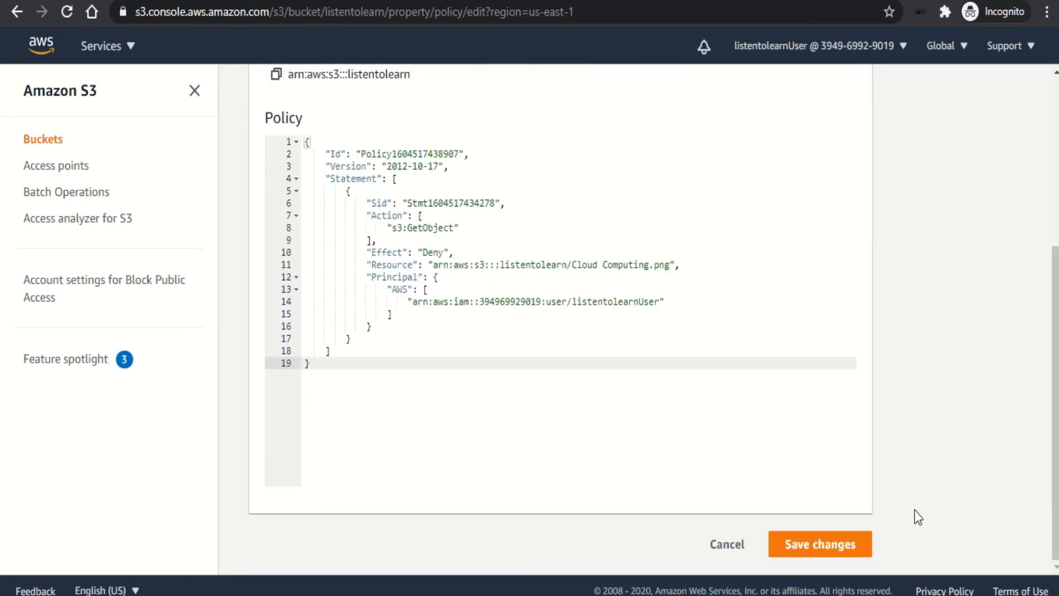
{"action": "left_click", "coordinate": [839, 548]}
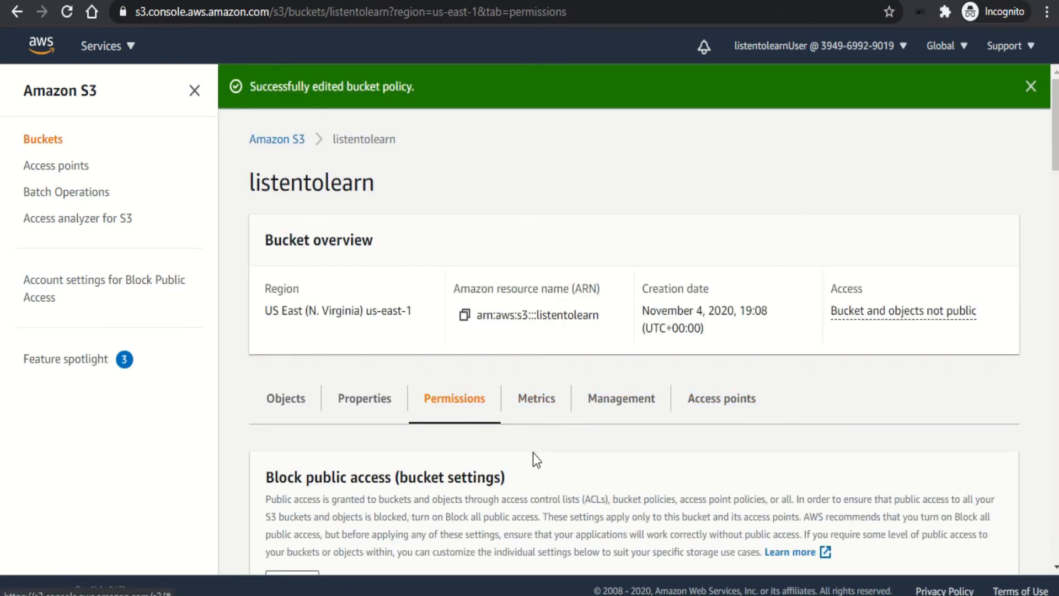
- Open Cloud Computing.png from the listentolearn bucket's objects to test access to the file
{"action": "left_click", "coordinate": [303, 407]}
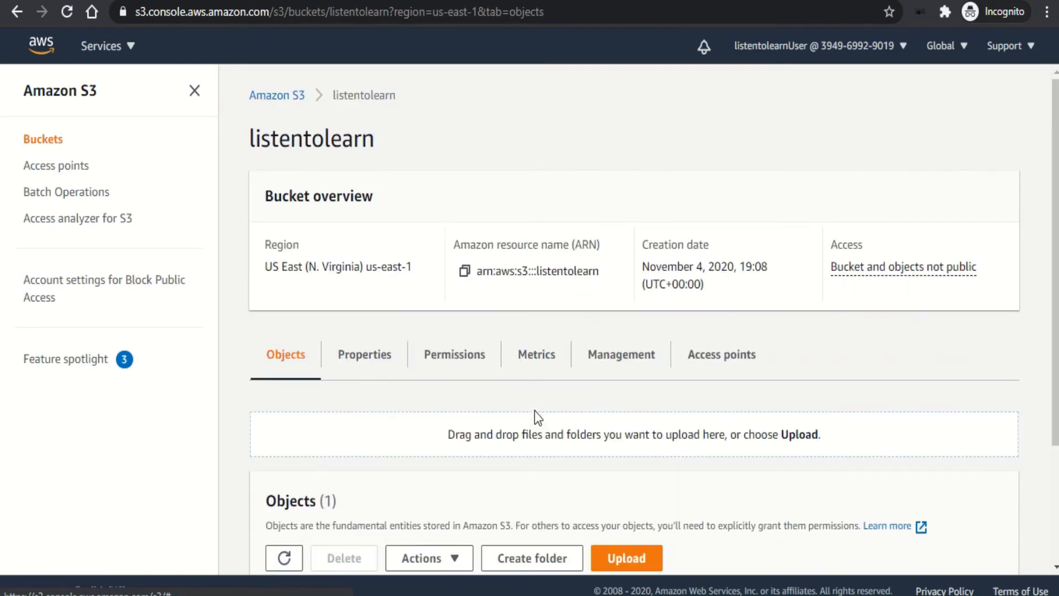
{"action": "scroll", "coordinate": [596, 480], "scroll_direction": "down", "scroll_amount": 3}
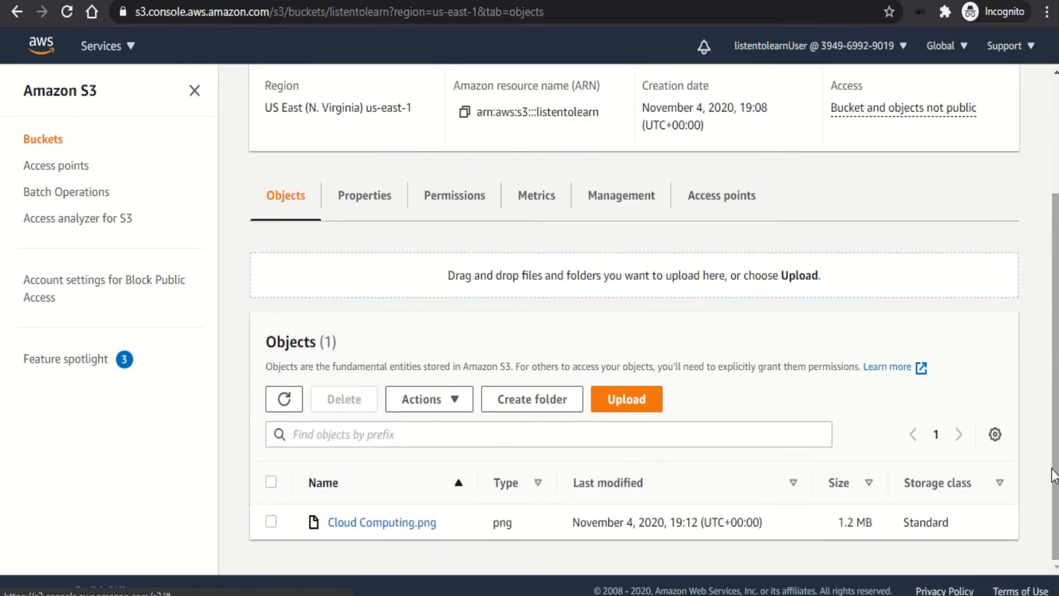
{"action": "left_click", "coordinate": [407, 524]}
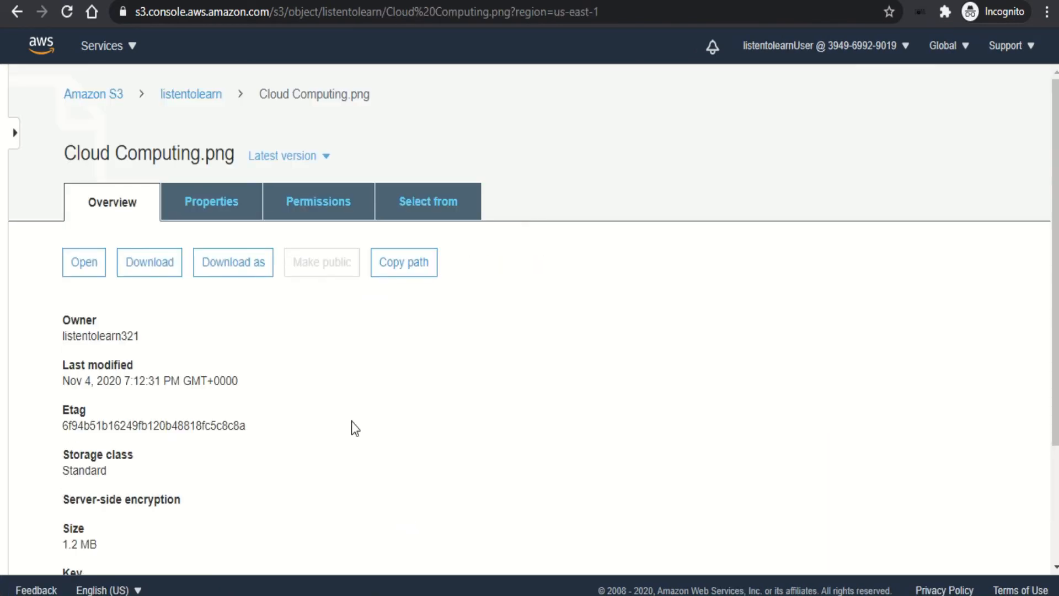
{"action": "left_click", "coordinate": [97, 272]}
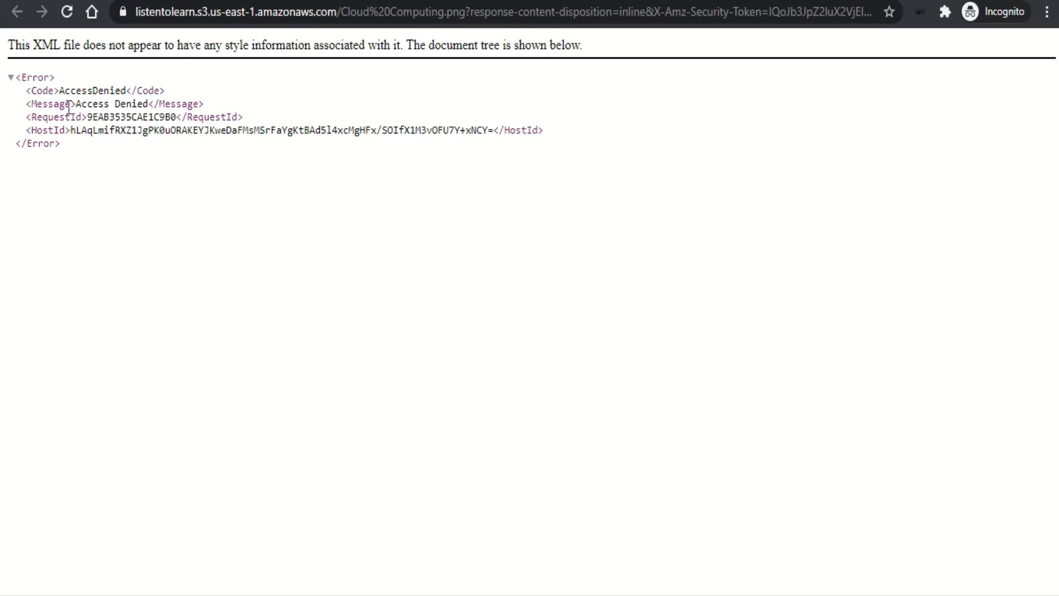
- Examine the error code returned for Cloud Computing.png and close the generated policy JSON document
{"action": "left_click_drag", "start_coordinate": [59, 91], "coordinate": [118, 91]}
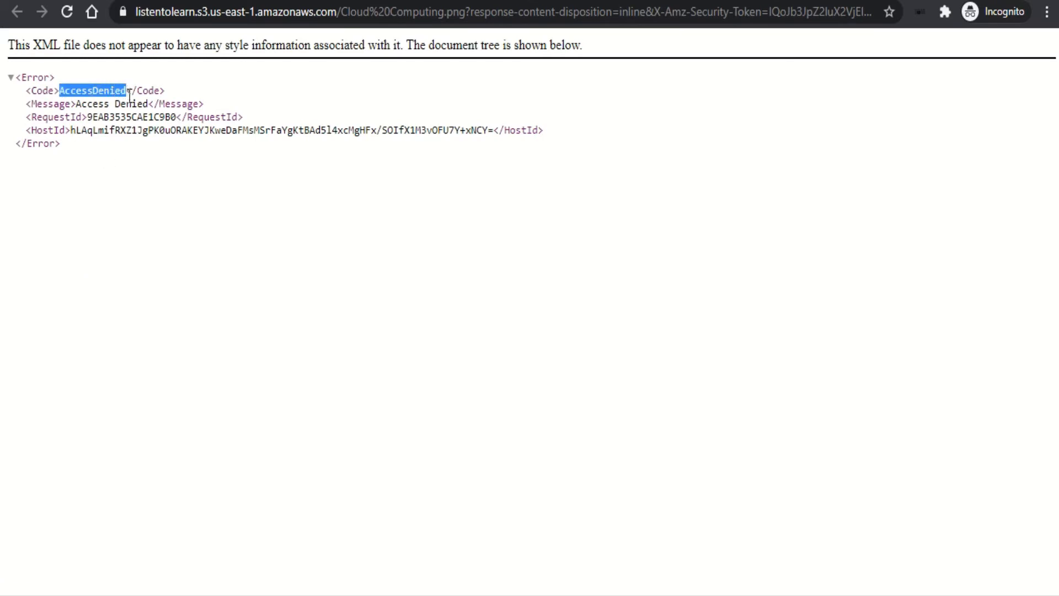
{"action": "left_click", "coordinate": [148, 160]}
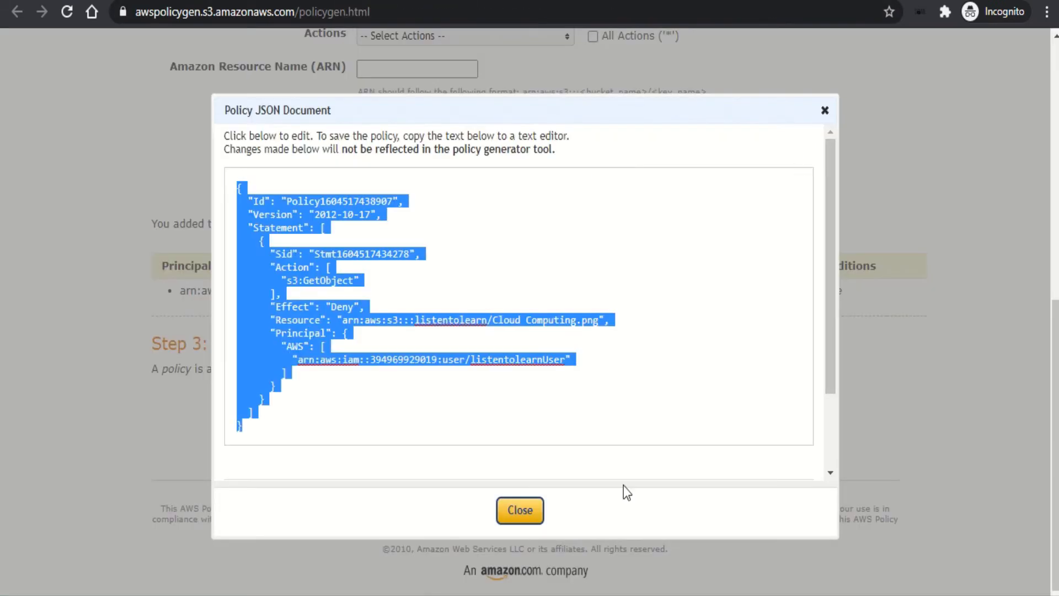
{"action": "left_click", "coordinate": [534, 513]}
- Examine the available S3 commands in the AWS CLI Command Reference, from cp, ls and mb through to sync and website
{"action": "left_click_drag", "start_coordinate": [1056, 441], "coordinate": [1056, 311]}
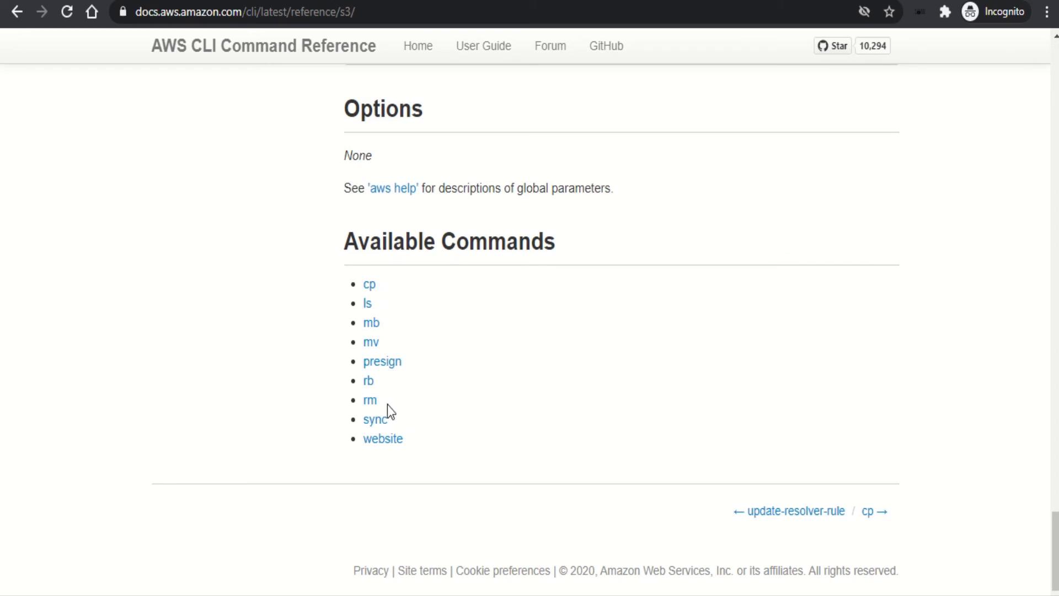
{"action": "left_click_drag", "start_coordinate": [379, 287], "coordinate": [363, 285]}
{"action": "left_click_drag", "start_coordinate": [379, 305], "coordinate": [363, 305]}
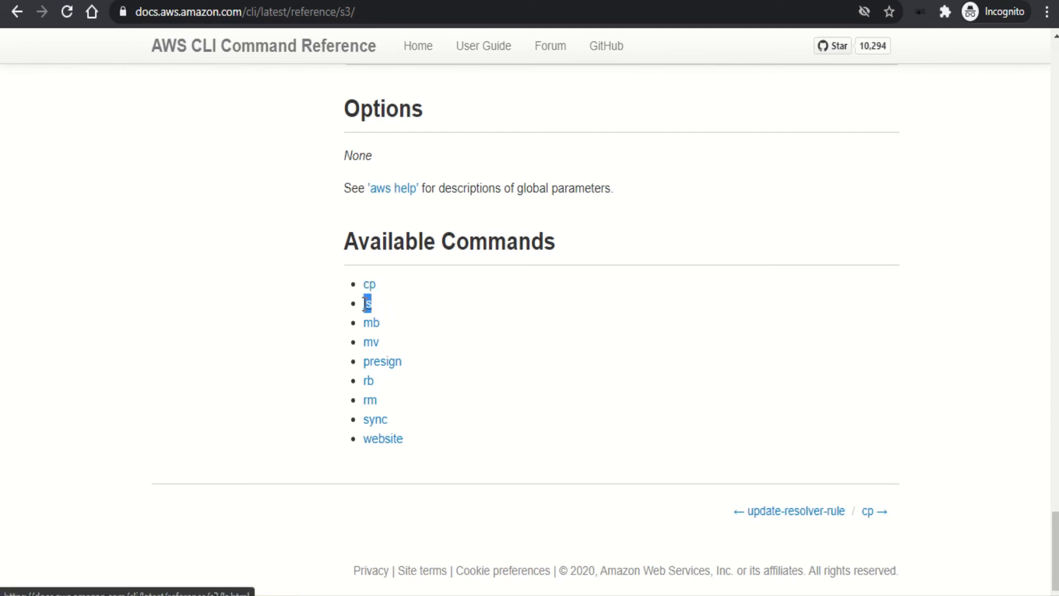
{"action": "left_click", "coordinate": [390, 328]}
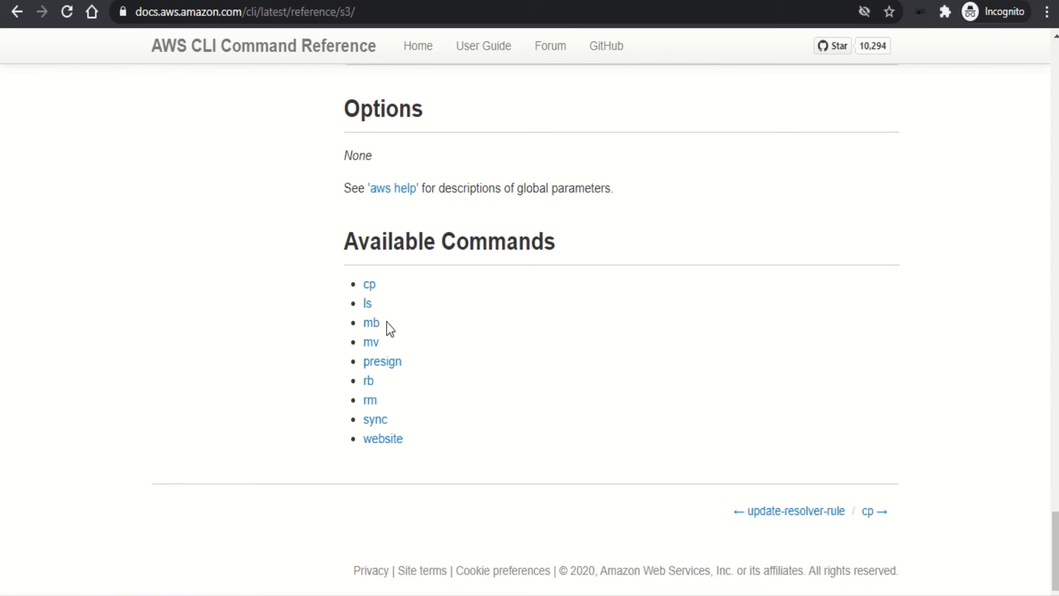
{"action": "left_click_drag", "start_coordinate": [380, 323], "coordinate": [363, 322]}
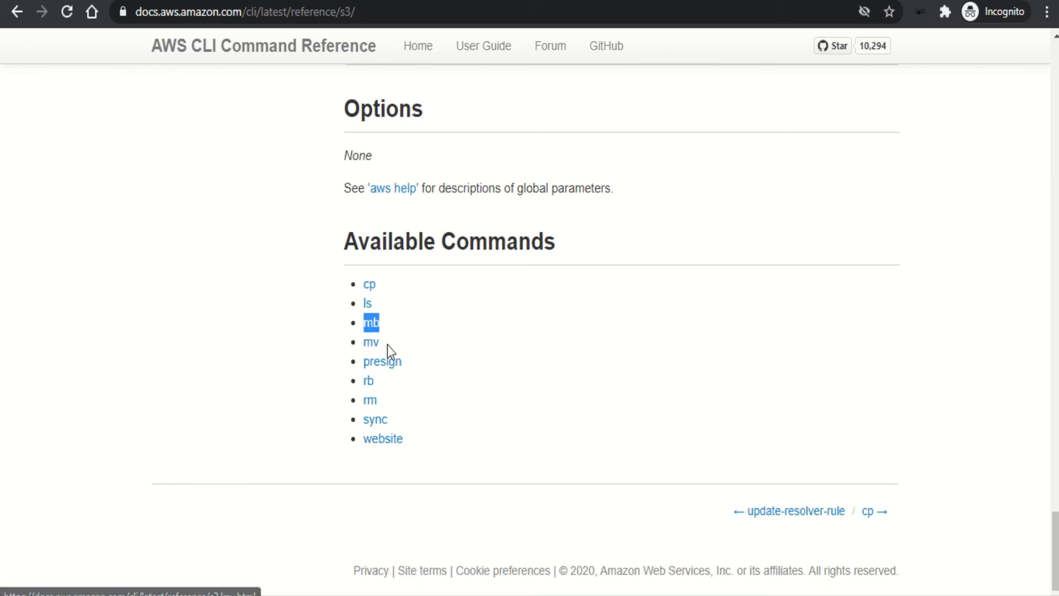
{"action": "left_click_drag", "start_coordinate": [387, 346], "coordinate": [367, 365]}
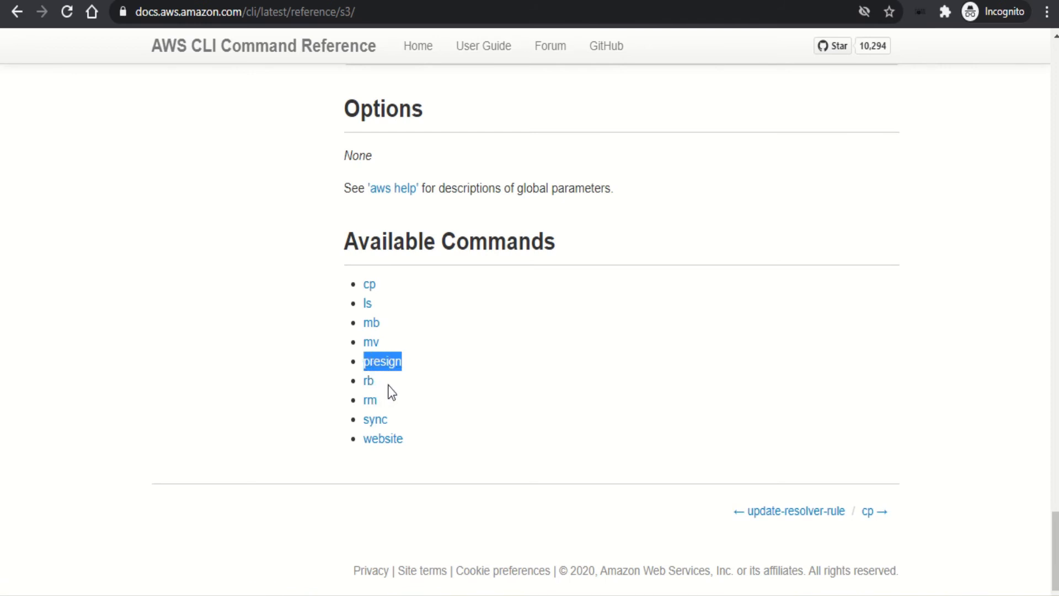
{"action": "left_click", "coordinate": [388, 391]}
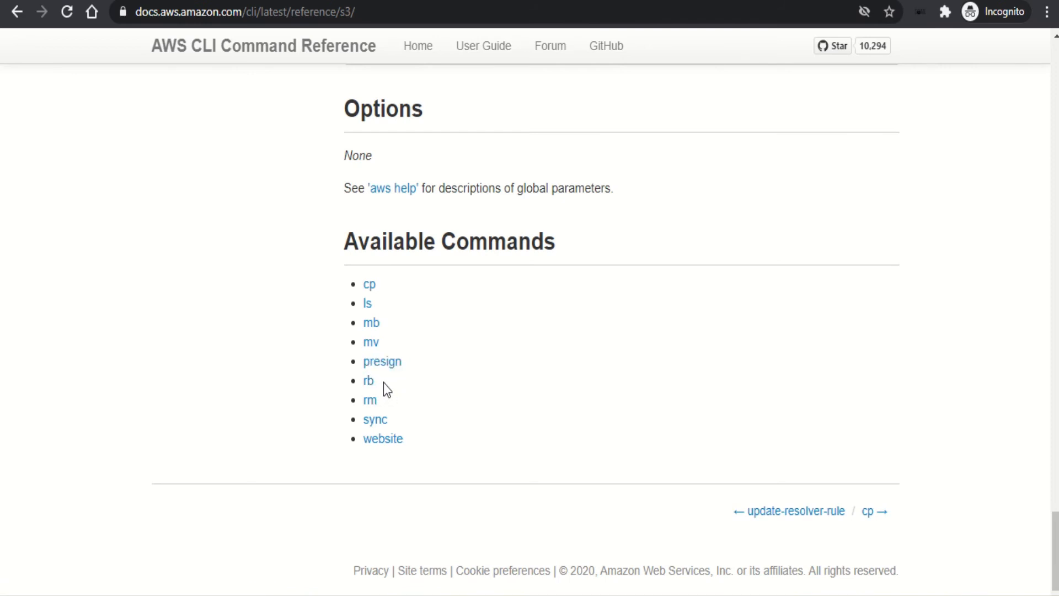
{"action": "left_click_drag", "start_coordinate": [380, 382], "coordinate": [363, 381]}
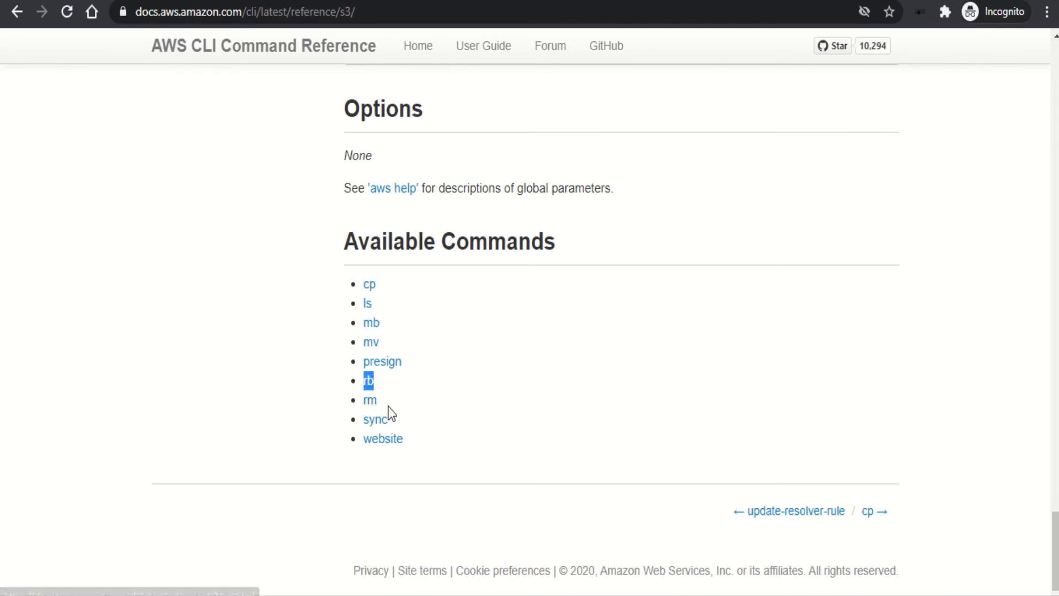
{"action": "left_click", "coordinate": [388, 406]}
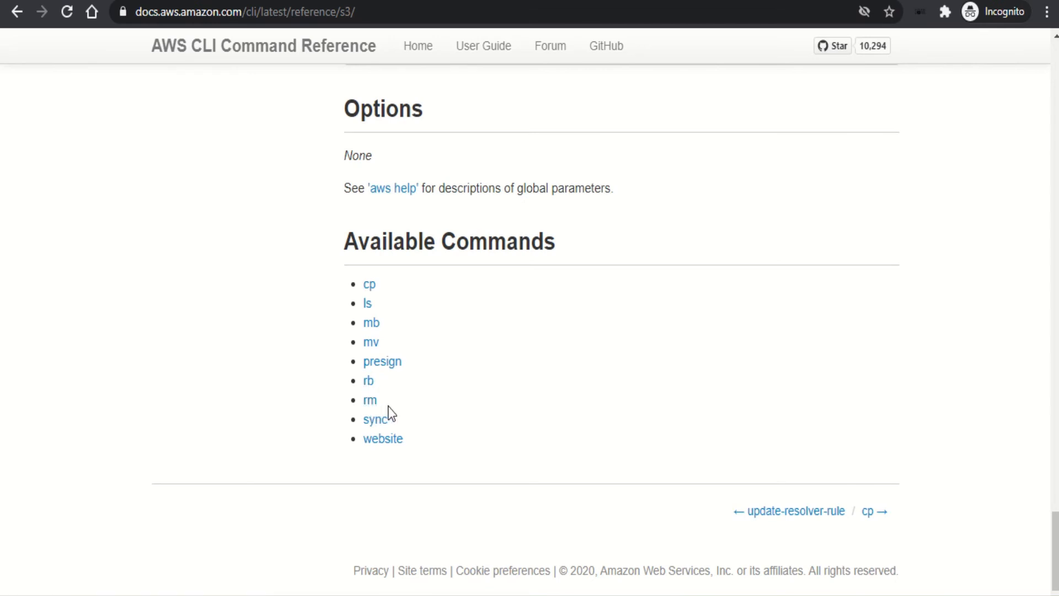
{"action": "left_click_drag", "start_coordinate": [378, 405], "coordinate": [367, 406]}
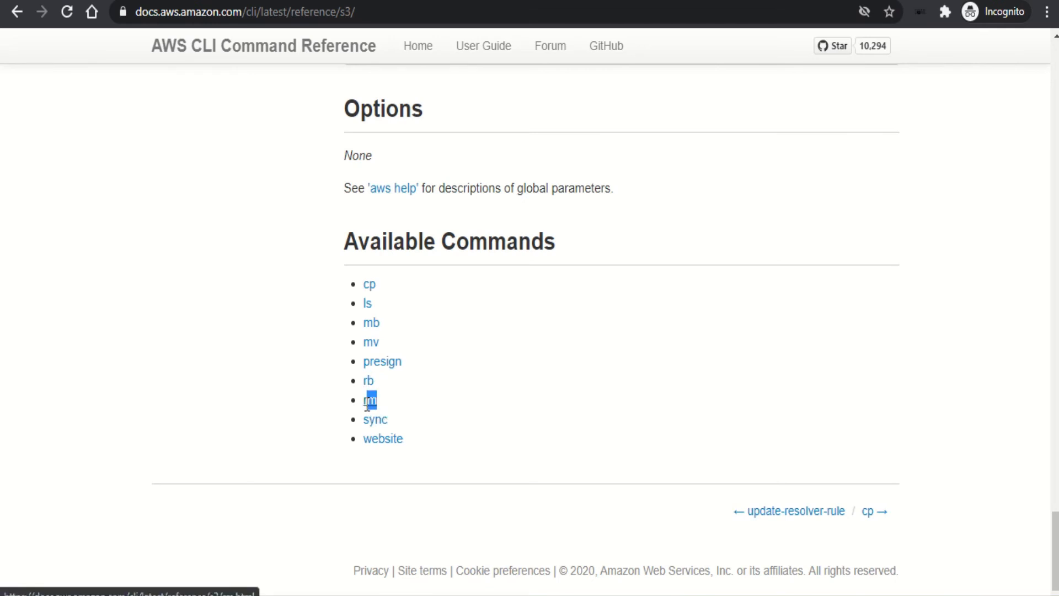
{"action": "left_click", "coordinate": [422, 415]}
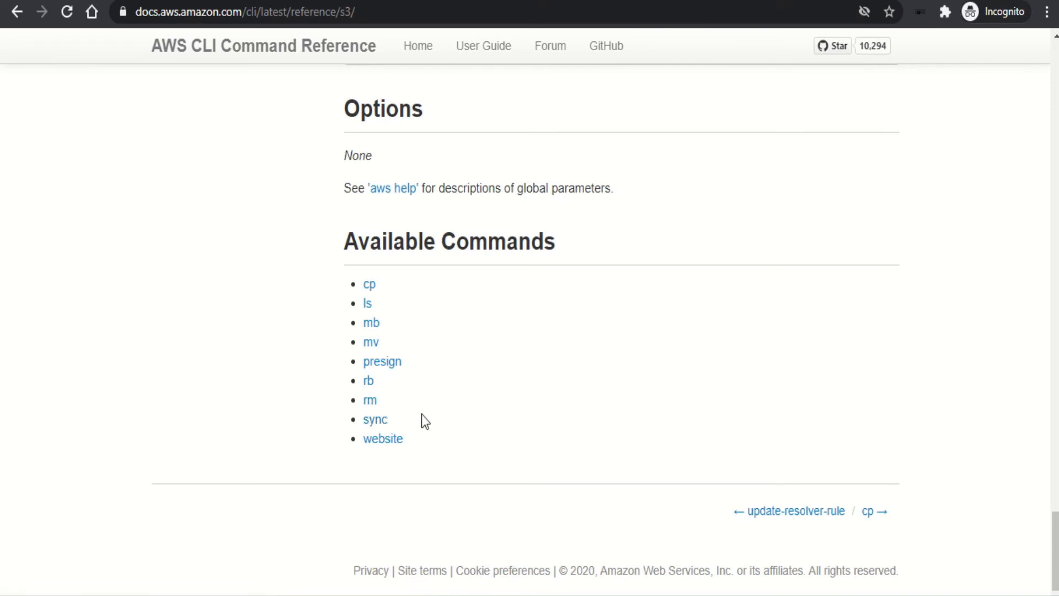
{"action": "left_click_drag", "start_coordinate": [396, 423], "coordinate": [368, 433]}
{"action": "left_click", "coordinate": [421, 420]}
{"action": "left_click_drag", "start_coordinate": [413, 437], "coordinate": [362, 440]}
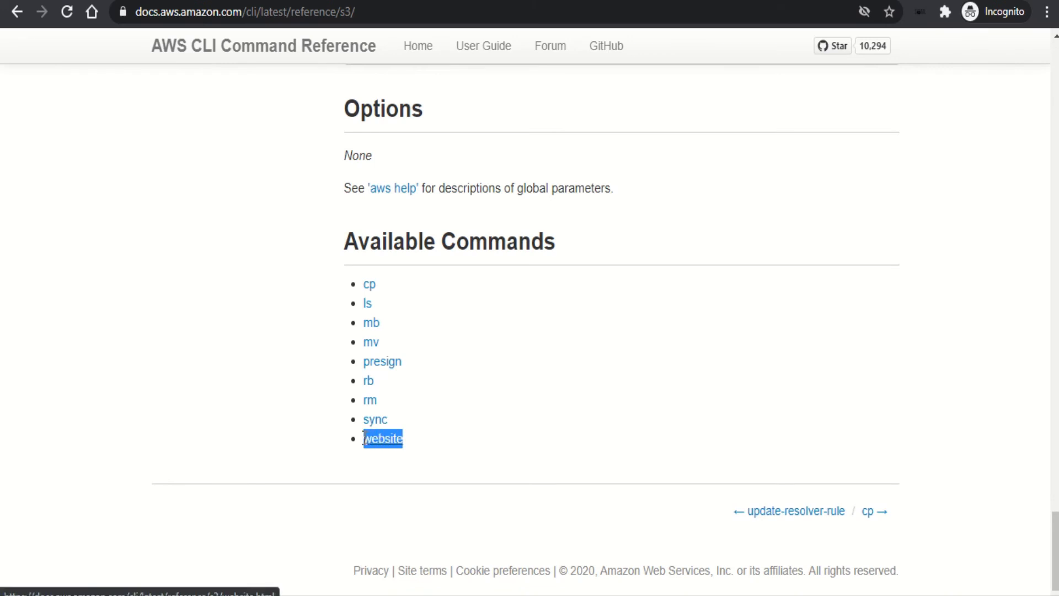
{"action": "left_click", "coordinate": [428, 442]}
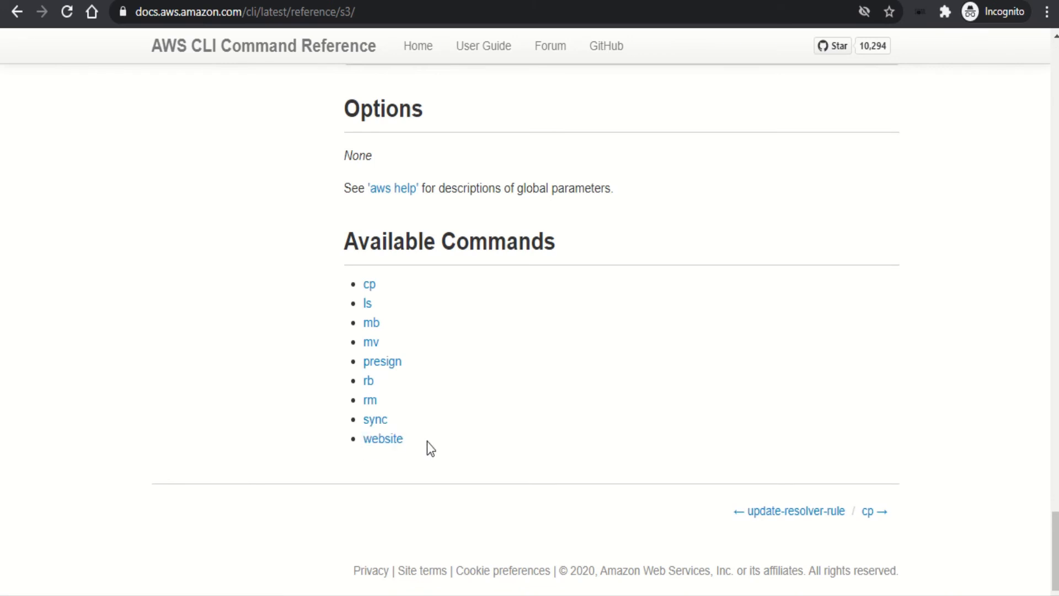
- Switch to Command Prompt and run aws configure, keeping the stored access key ID, secret access key, default region name and output format
{"action": "key", "text": "alt+Tab"}
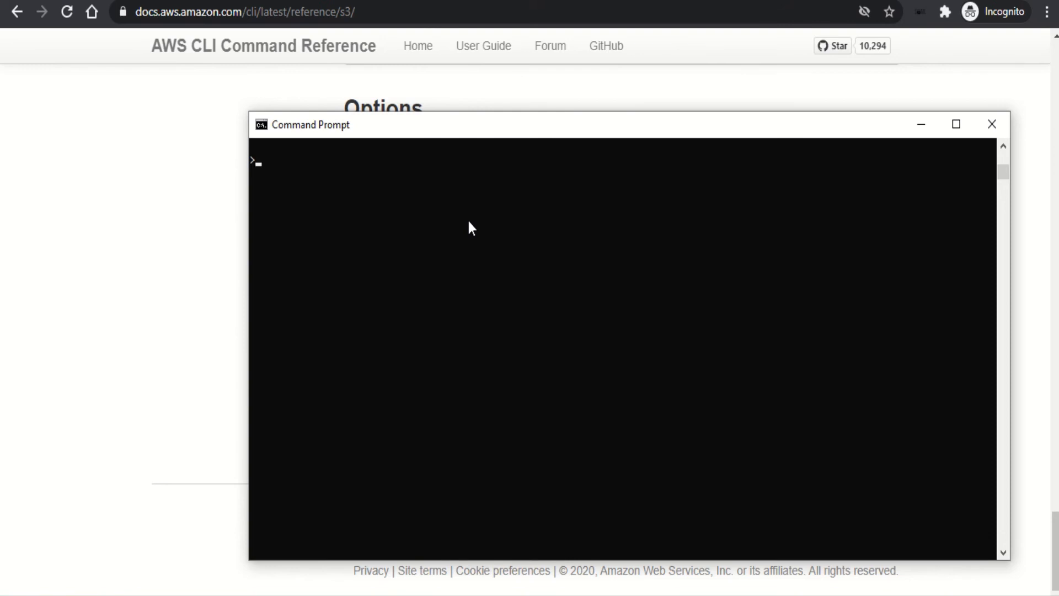
{"action": "type", "text": "aws configure"}
{"action": "key", "text": "Return"}
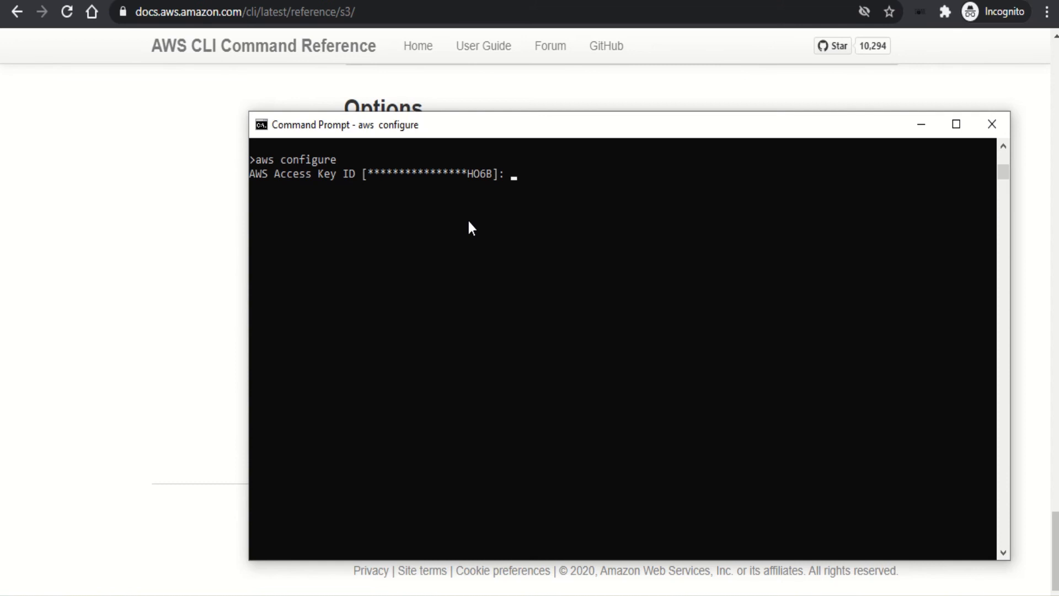
{"action": "key", "text": "Return"}
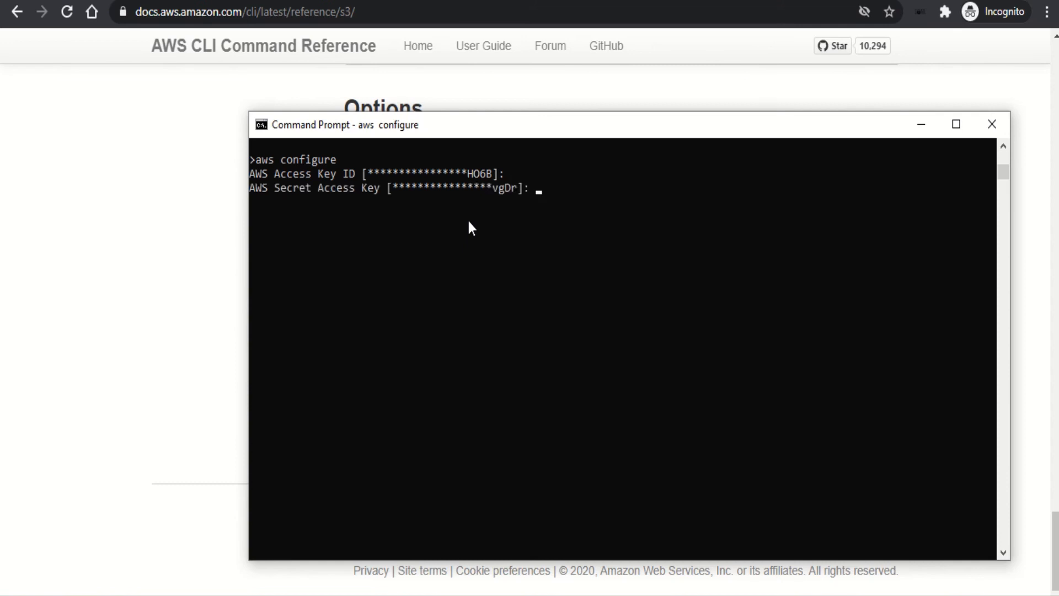
{"action": "key", "text": "Return"}
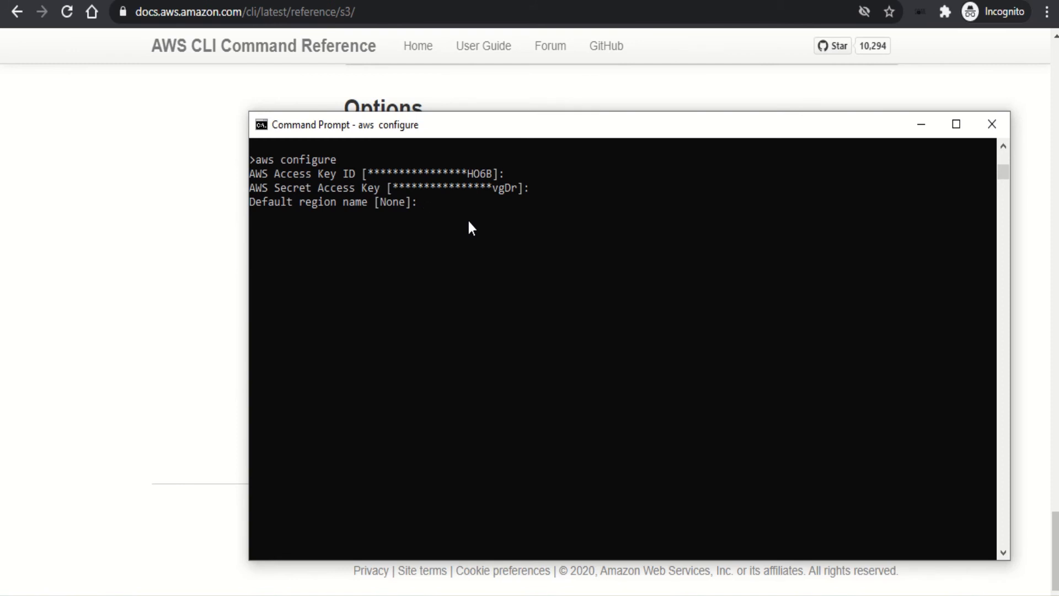
{"action": "key", "text": "Return"}
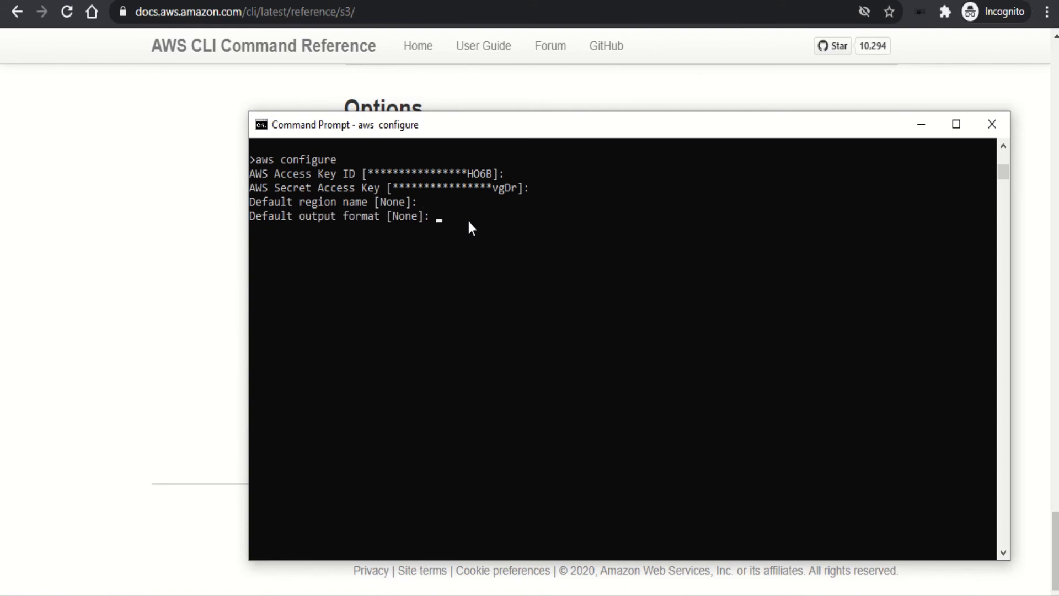
{"action": "key", "text": "Return"}
- List the account's S3 buckets with aws s3 ls and check the listed bucket name
{"action": "type", "text": "aws s3"}
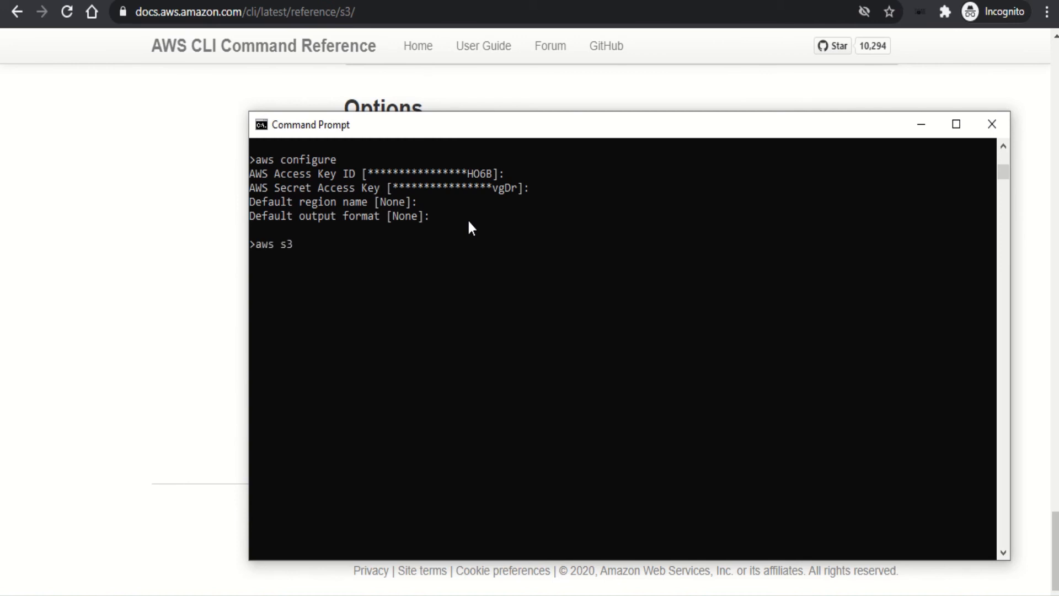
{"action": "type", "text": " ls"}
{"action": "key", "text": "Return"}
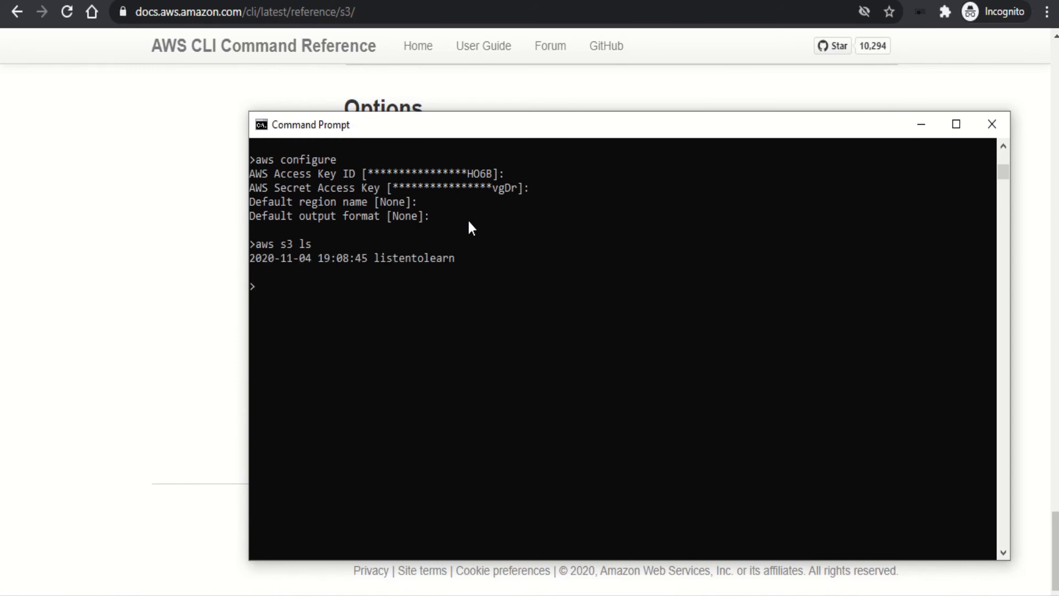
{"action": "left_click_drag", "start_coordinate": [457, 258], "coordinate": [388, 263]}
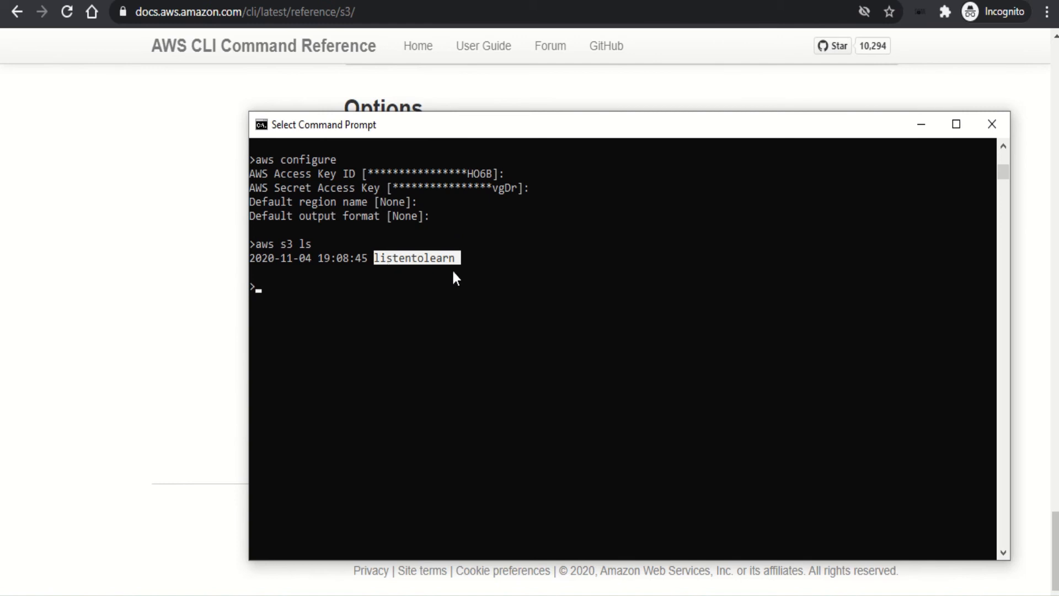
{"action": "left_click", "coordinate": [476, 275]}
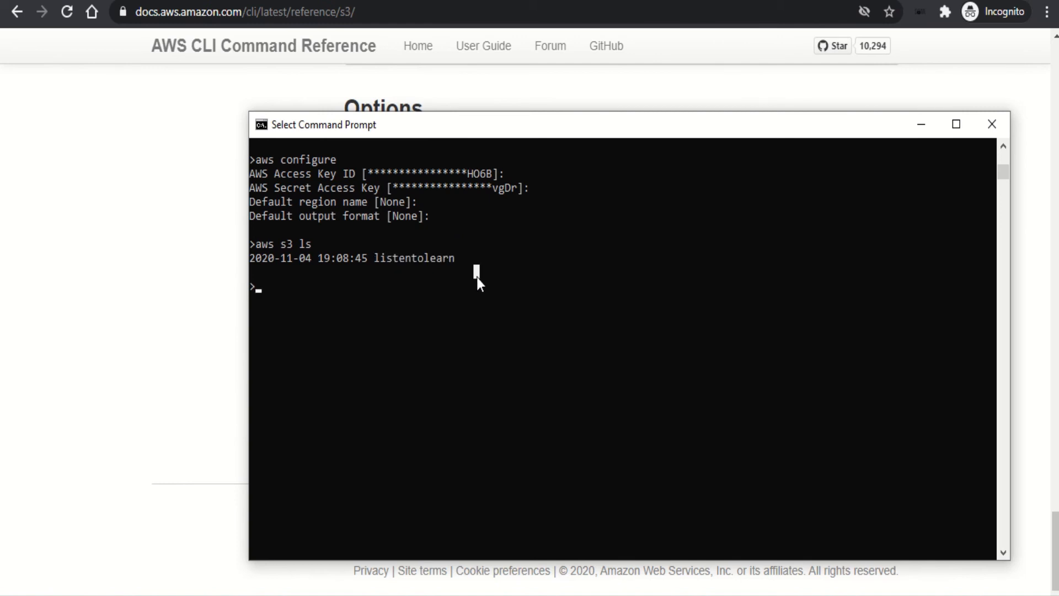
- Try to copy the file to the current folder with aws s3 cp "s3://listentolearn/Cloud Computing.png"
{"action": "type", "text": "aw"}
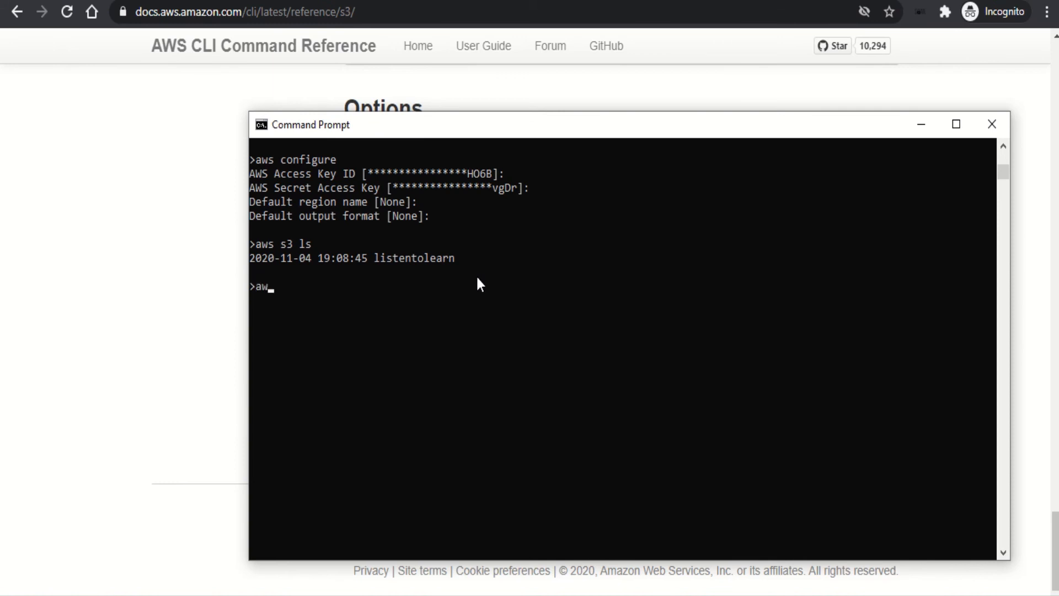
{"action": "type", "text": "s s3 cp s3://listen"}
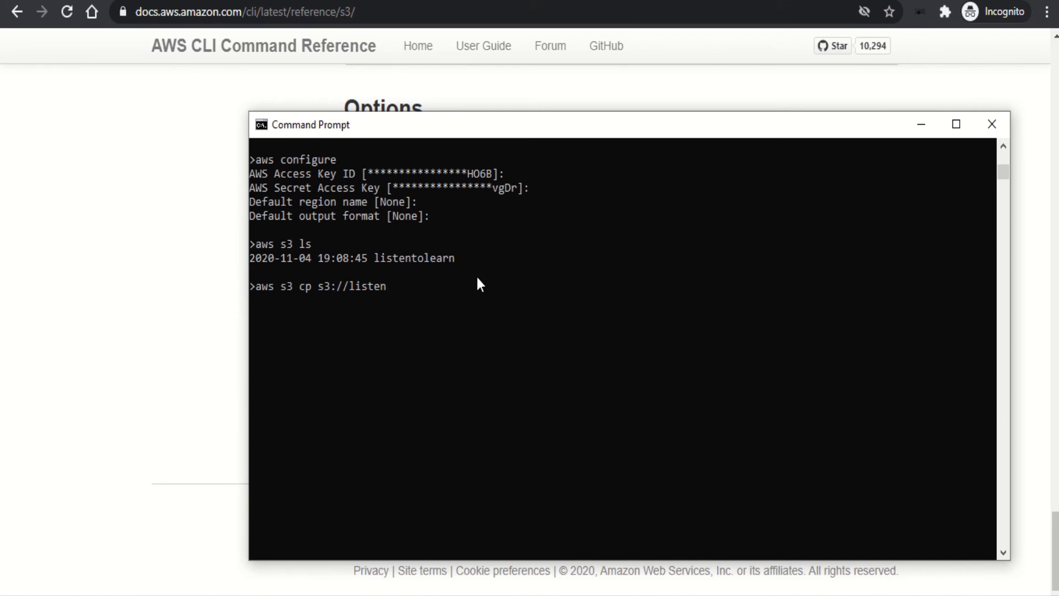
{"action": "type", "text": "tolearn"}
{"action": "type", "text": "/Cloud Computing"}
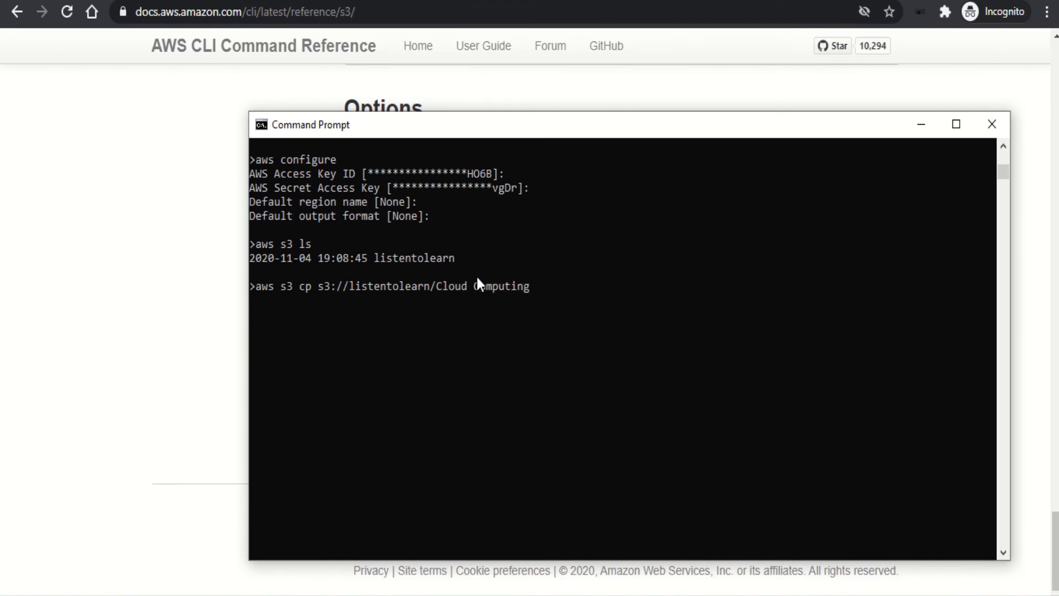
{"action": "type", "text": ".png\""}
{"action": "key", "text": "Left"}
{"action": "key", "text": "Left"}
{"action": "key", "text": "Left"}
{"action": "key", "text": "Left"}
{"action": "key", "text": "Left"}
{"action": "key", "text": "Left"}
{"action": "key", "text": "Left"}
{"action": "key", "text": "Left"}
{"action": "key", "text": "Left"}
{"action": "key", "text": "Left"}
{"action": "key", "text": "Left"}
{"action": "key", "text": "Left"}
{"action": "key", "text": "Left"}
{"action": "key", "text": "Left"}
{"action": "key", "text": "Left"}
{"action": "key", "text": "Left"}
{"action": "key", "text": "Left"}
{"action": "key", "text": "Left"}
{"action": "key", "text": "Left"}
{"action": "key", "text": "Left"}
{"action": "type", "text": "\""}
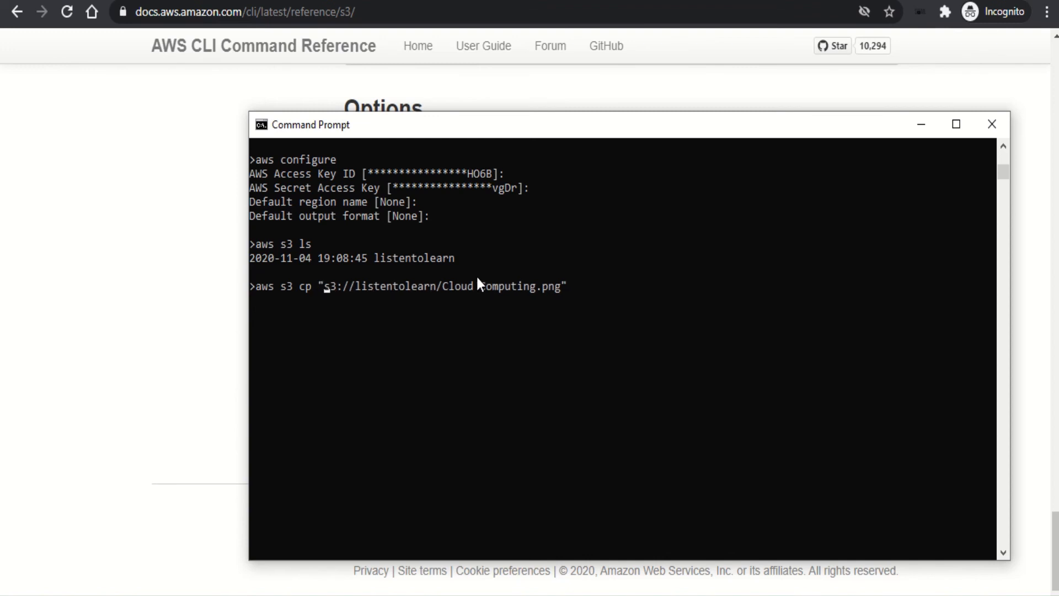
{"action": "key", "text": "End"}
{"action": "type", "text": "."}
{"action": "key", "text": "Return"}
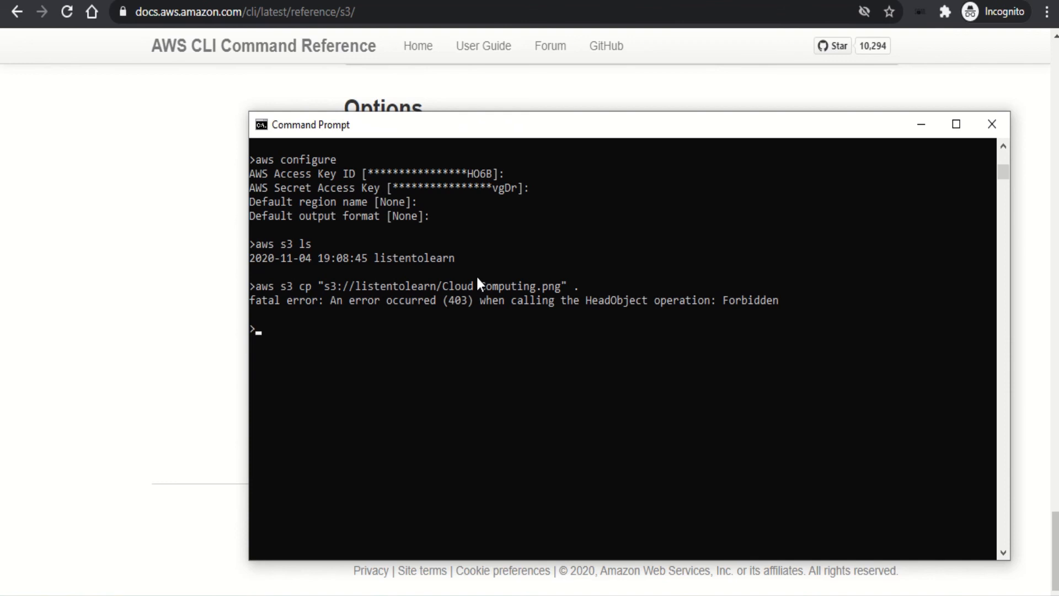
- Switch to the S3 console in the browser and open the listentolearn bucket's permissions at its bucket policy
{"action": "key", "text": "alt+Tab"}
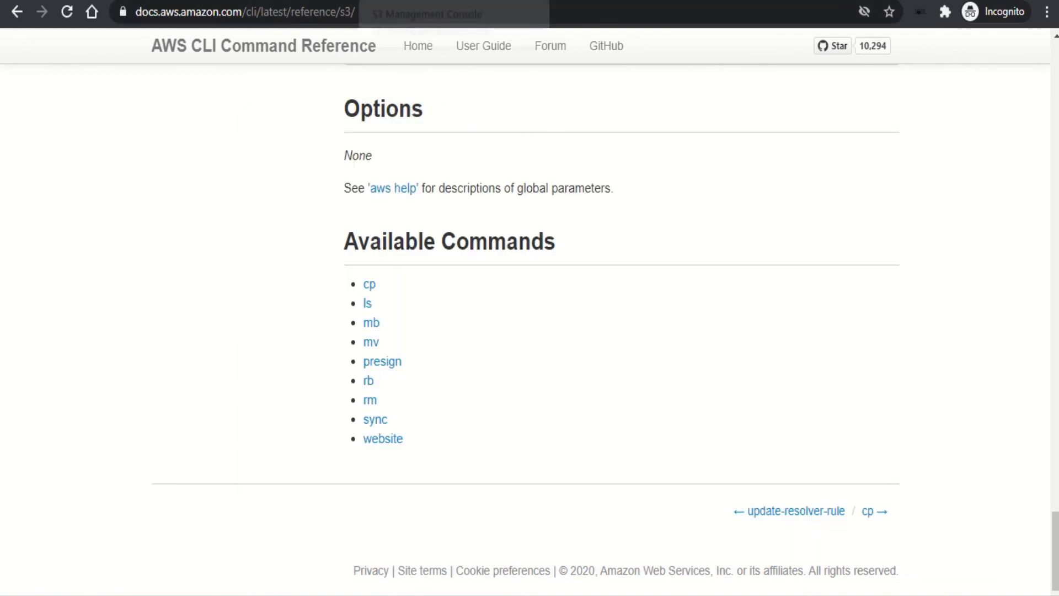
{"action": "key", "text": "ctrl+Tab"}
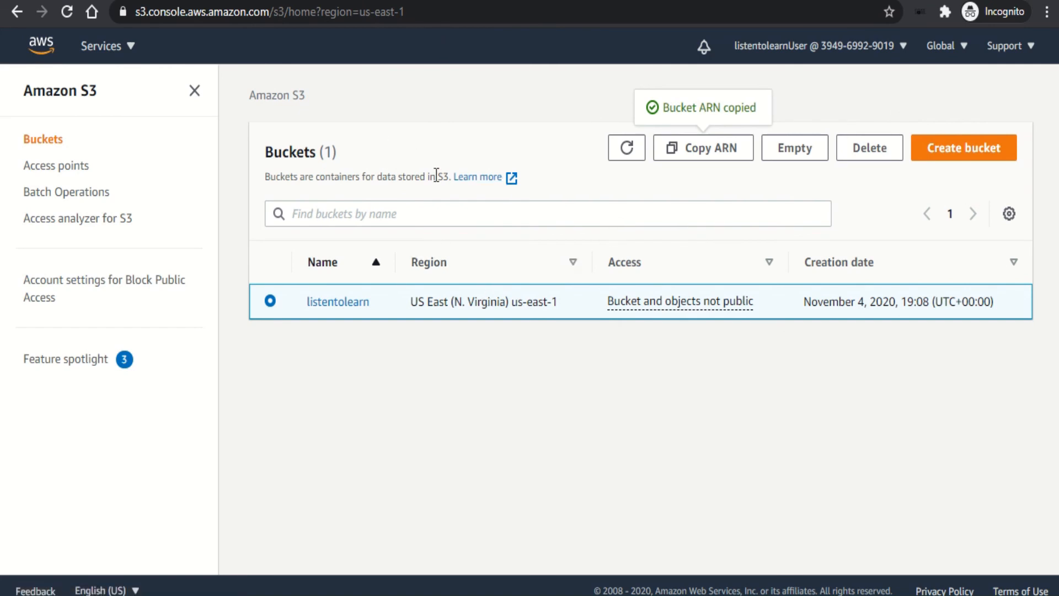
{"action": "left_click", "coordinate": [338, 303]}
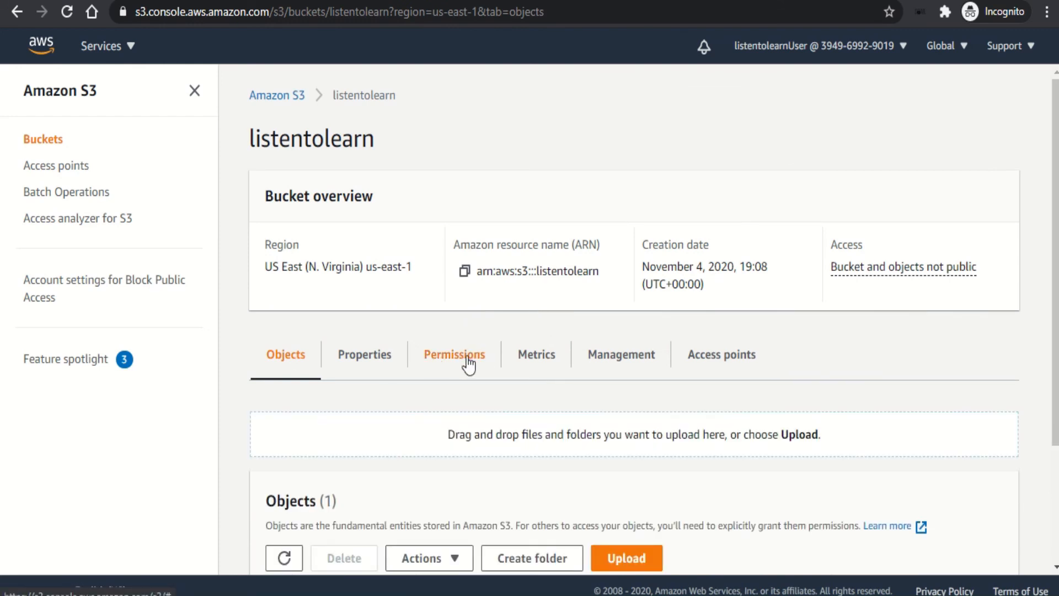
{"action": "left_click", "coordinate": [467, 364]}
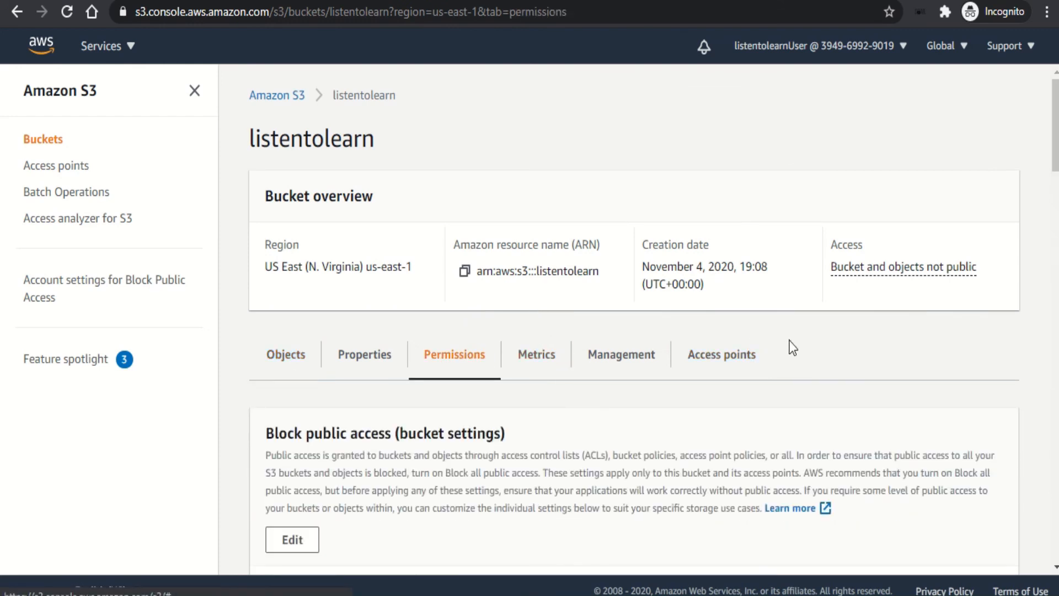
{"action": "scroll", "coordinate": [776, 331], "scroll_direction": "down", "scroll_amount": 1}
{"action": "scroll", "coordinate": [775, 330], "scroll_direction": "down", "scroll_amount": 10}
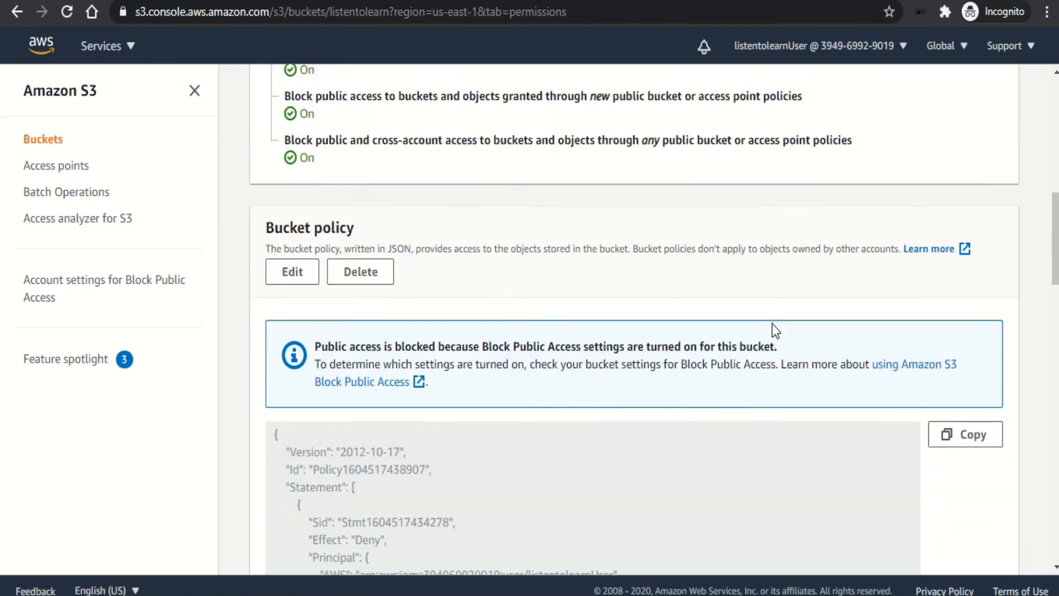
- Delete the listentolearn bucket policy, confirming the deletion with the word delete
{"action": "left_click", "coordinate": [368, 232]}
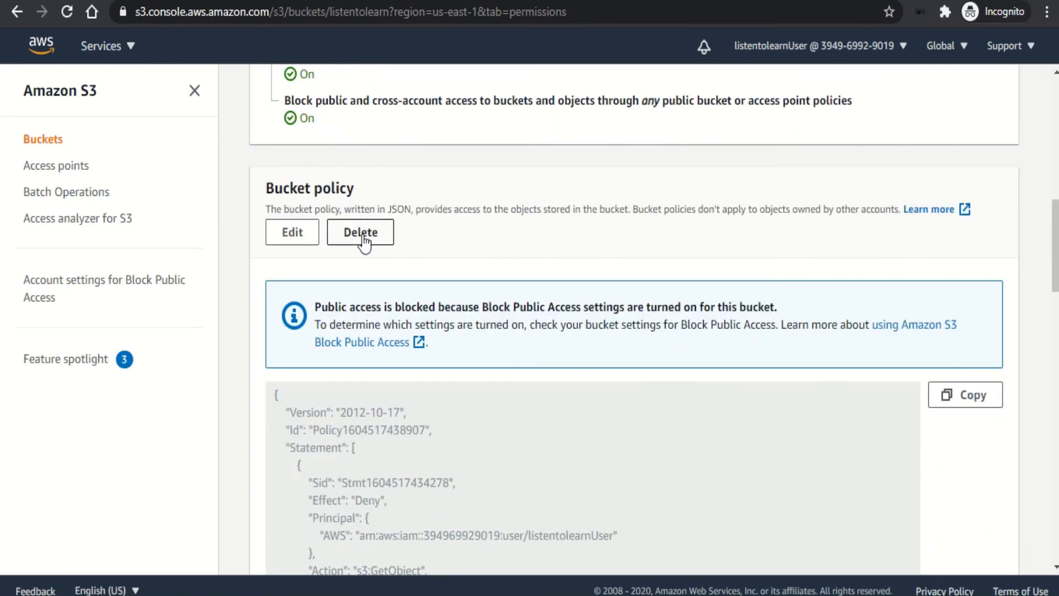
{"action": "left_click", "coordinate": [557, 389]}
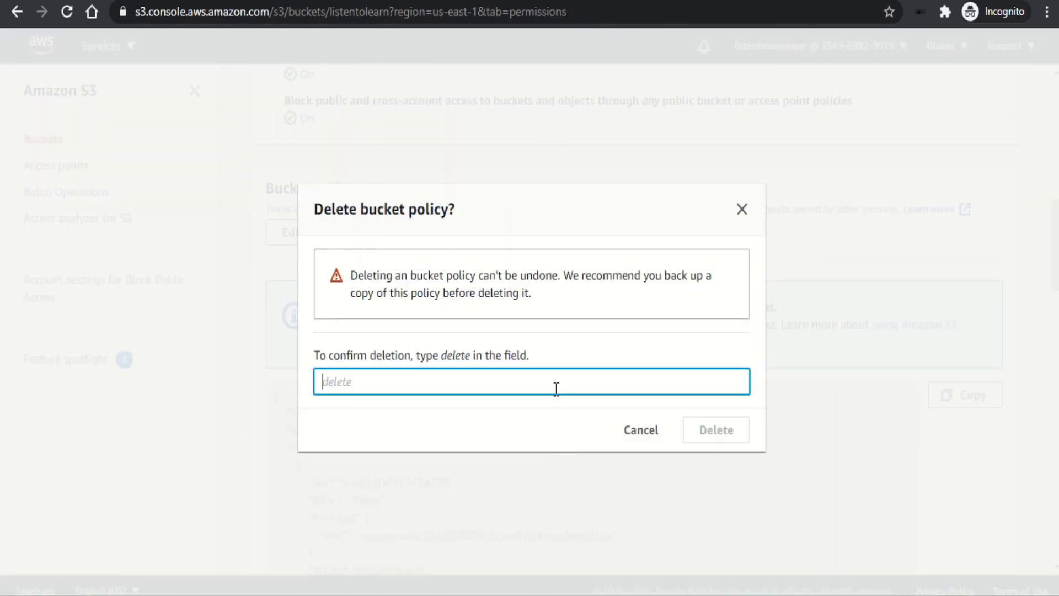
{"action": "type", "text": "delte"}
{"action": "key", "text": "BackSpace"}
{"action": "key", "text": "BackSpace"}
{"action": "type", "text": "ete"}
{"action": "left_click", "coordinate": [726, 431]}
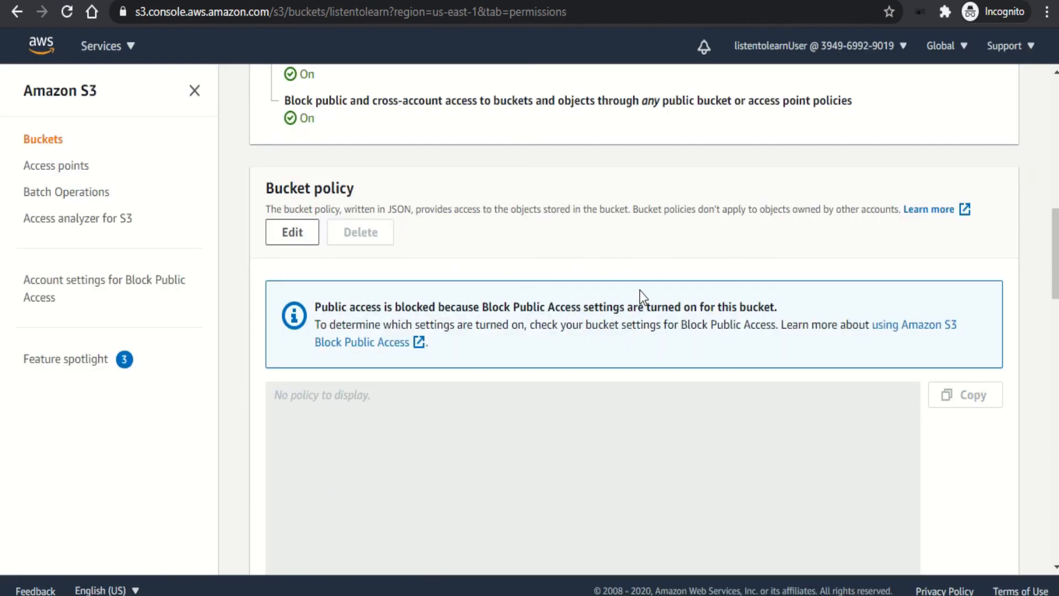
- Switch to Command Prompt, rerun aws s3 cp "s3://listentolearn/Cloud Computing.png" . and list the current folder with ls
{"action": "key", "text": "alt+Tab"}
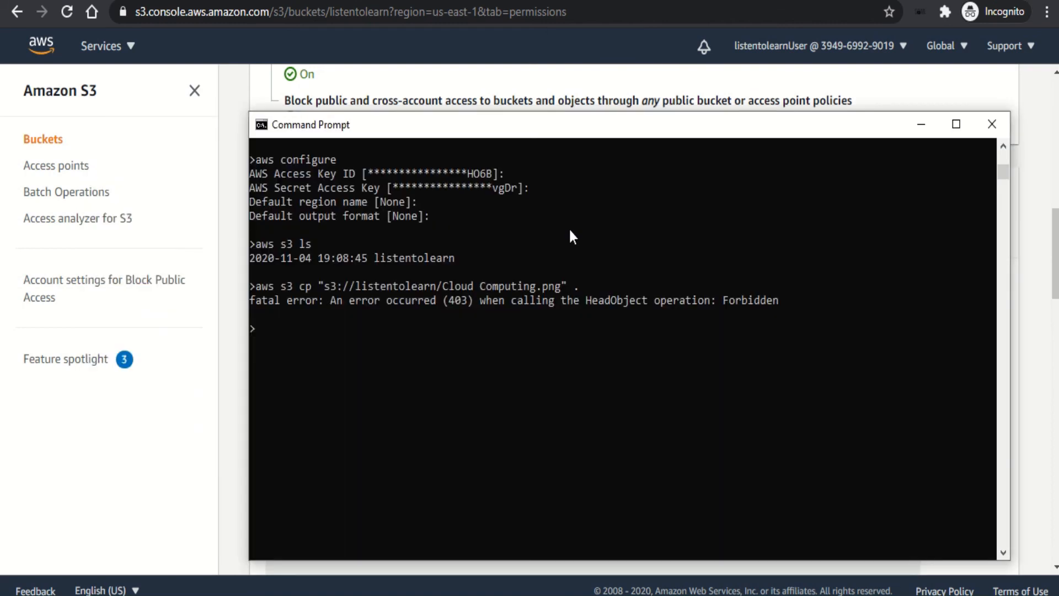
{"action": "key", "text": "Up"}
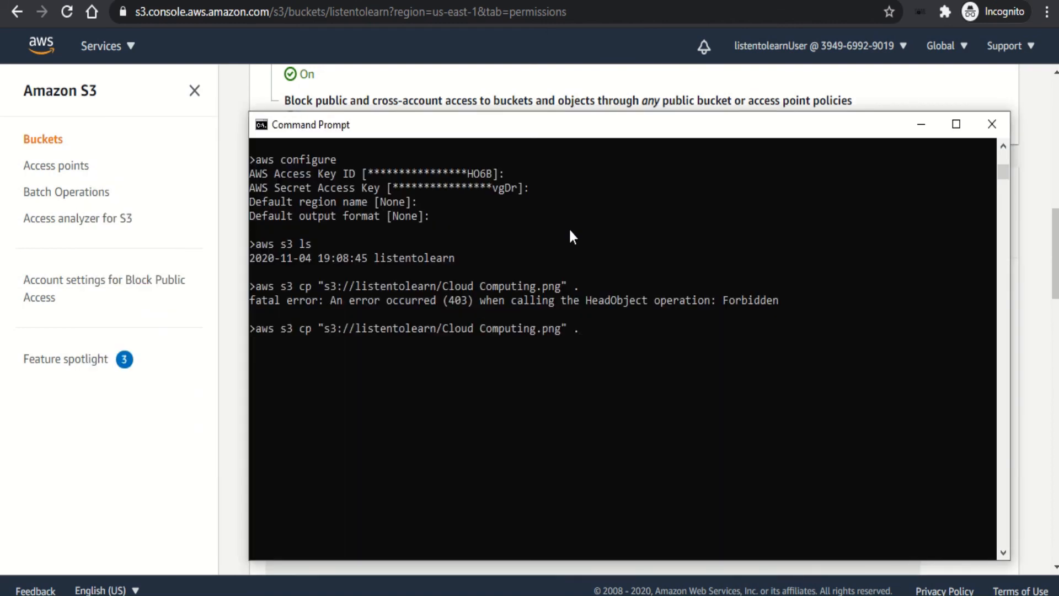
{"action": "key", "text": "Return"}
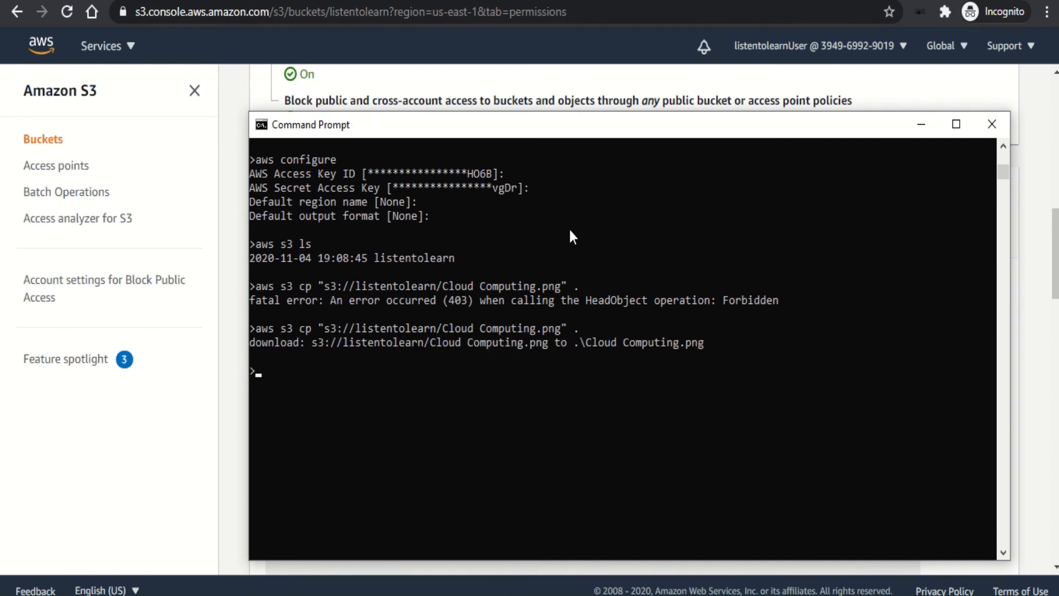
{"action": "type", "text": "ls"}
{"action": "key", "text": "Return"}
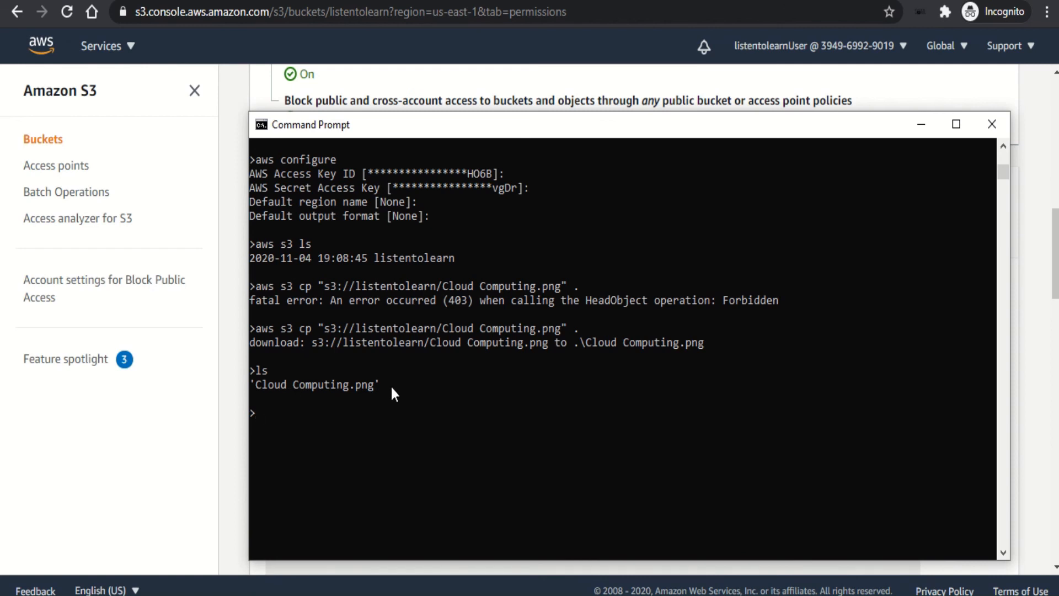
- Create a bucket with aws s3 mb s3://listentolearn1 and list the account's buckets with aws s3 ls
{"action": "type", "text": "aws s3 mb s3://list"}
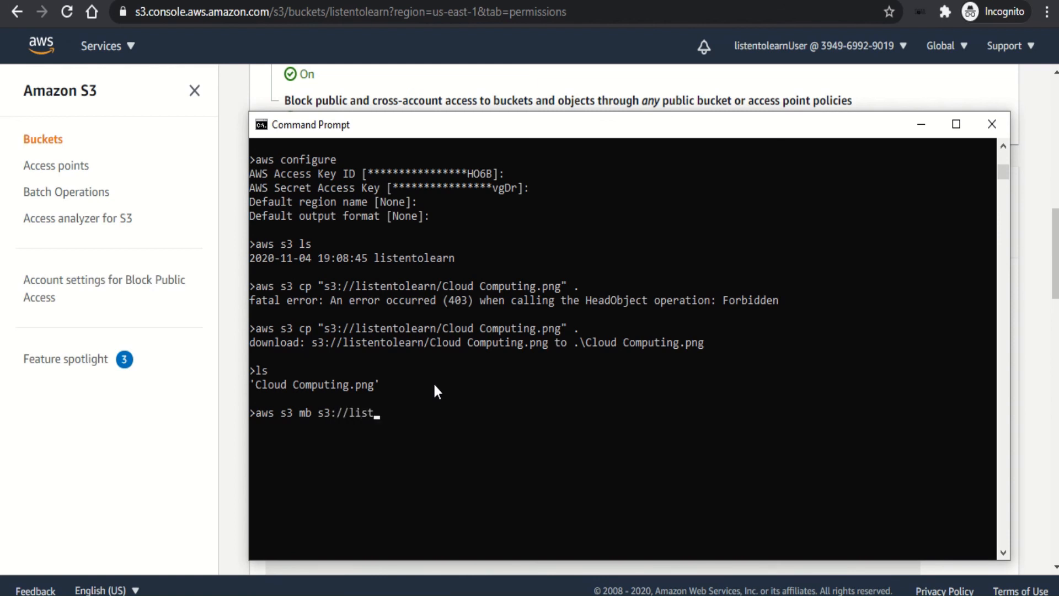
{"action": "type", "text": "entolearn1"}
{"action": "key", "text": "Return"}
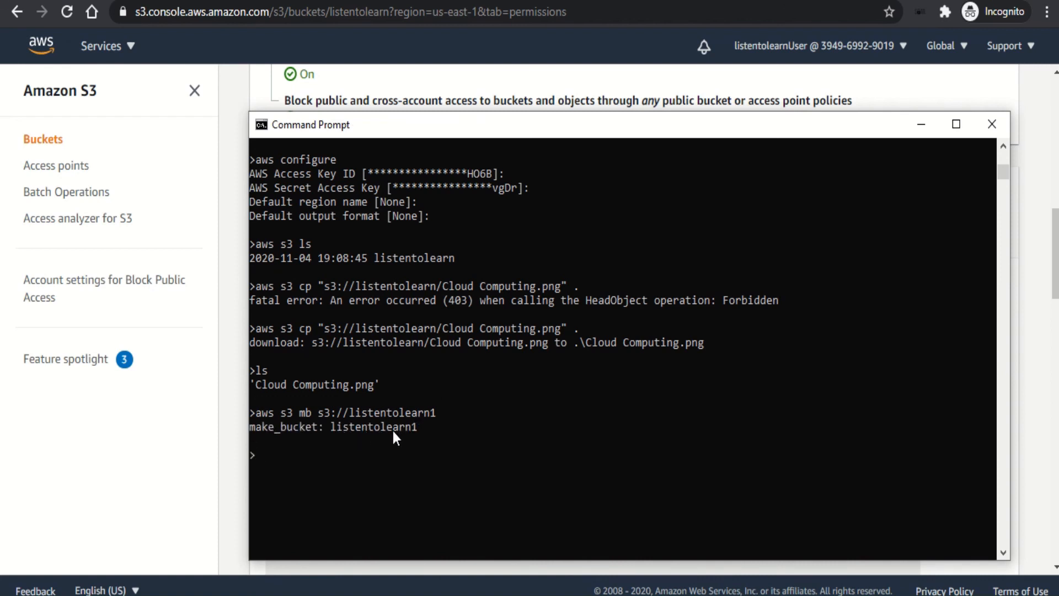
{"action": "type", "text": "aws s3 ls"}
{"action": "key", "text": "Return"}
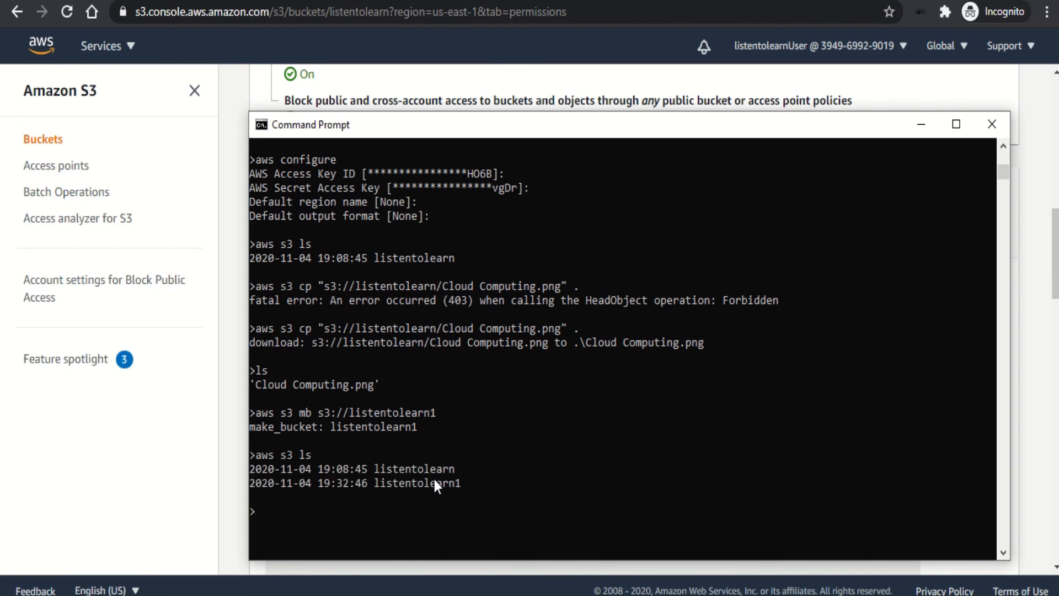
- Remove the new bucket with aws s3 rb s3://listentolearn1
{"action": "key", "text": "Up"}
{"action": "key", "text": "BackSpace"}
{"action": "key", "text": "BackSpace"}
{"action": "type", "text": "rb s3://listento"}
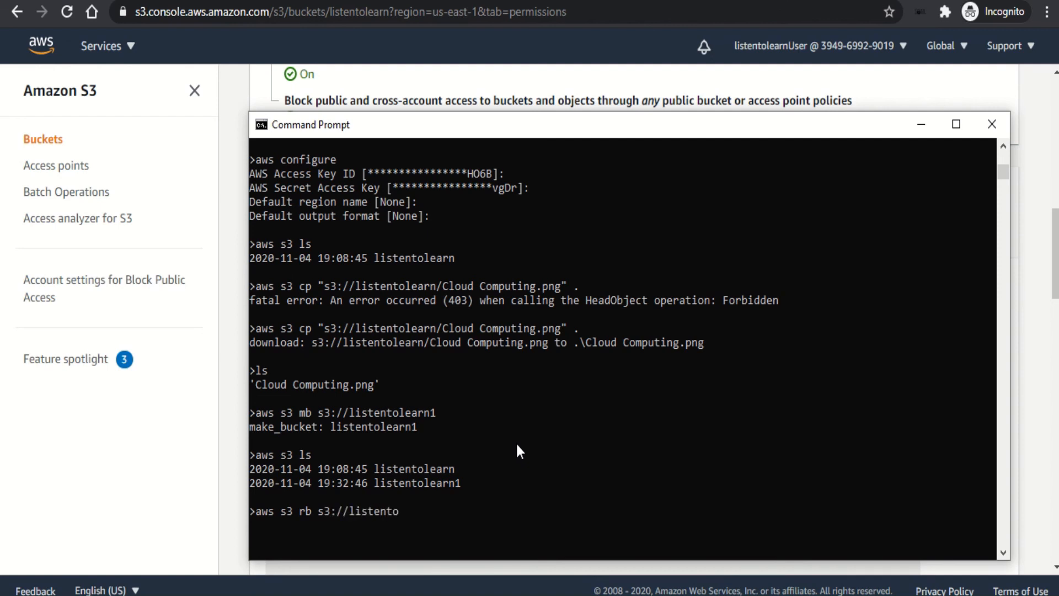
{"action": "type", "text": "learn1"}
{"action": "key", "text": "Return"}
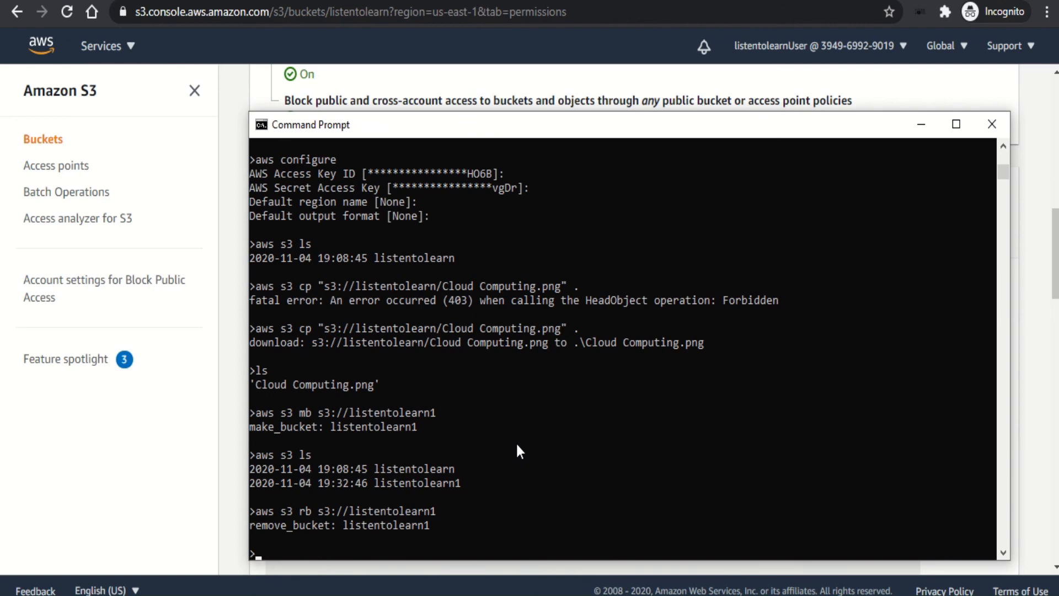
- Switch back to the browser and return to the available S3 commands in the AWS CLI Command Reference
{"action": "key", "text": "alt+Tab"}
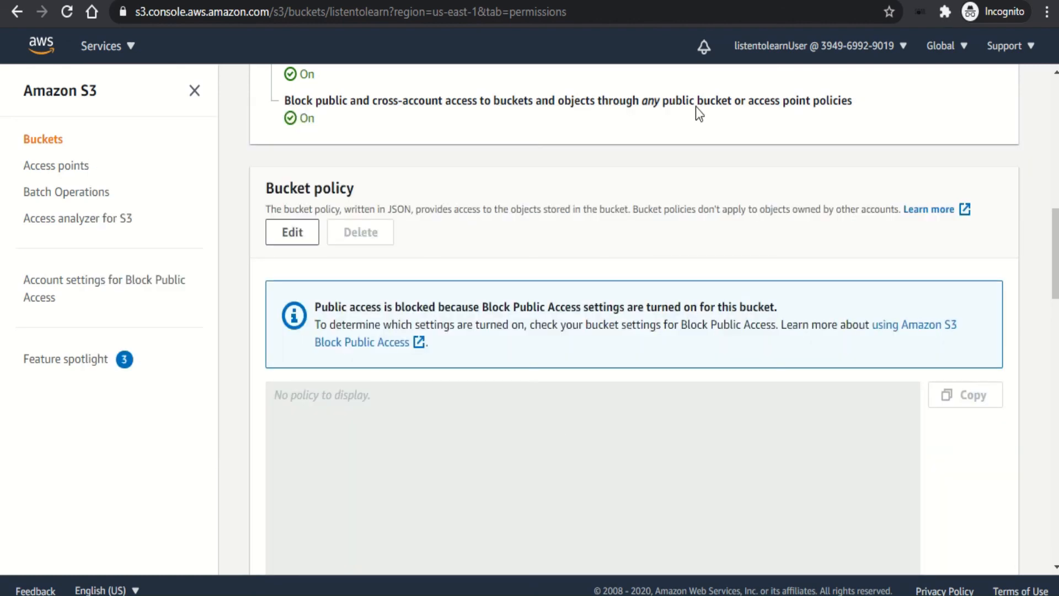
{"action": "left_click", "coordinate": [882, 1]}
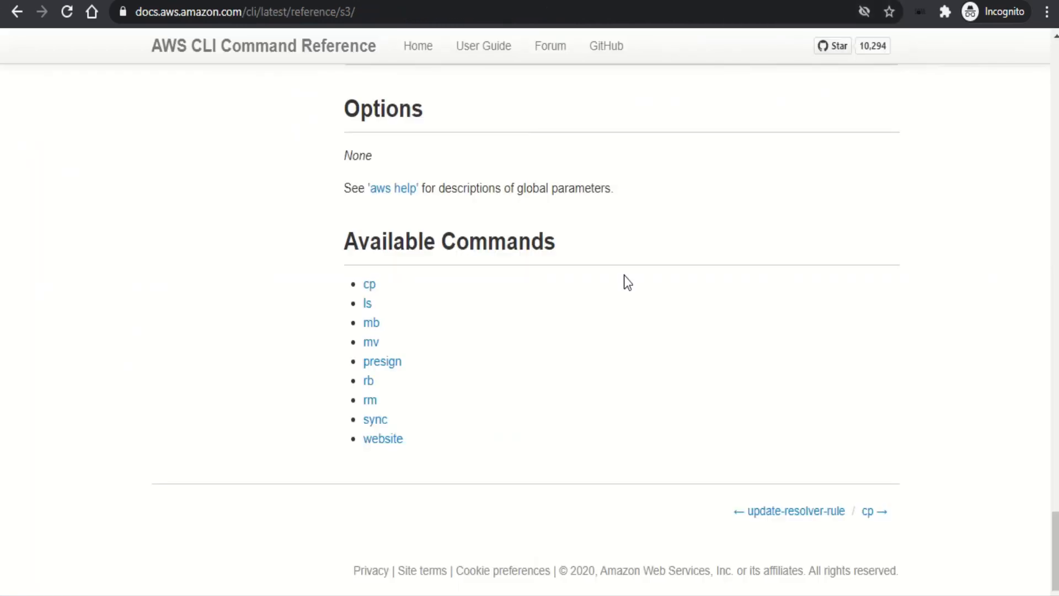